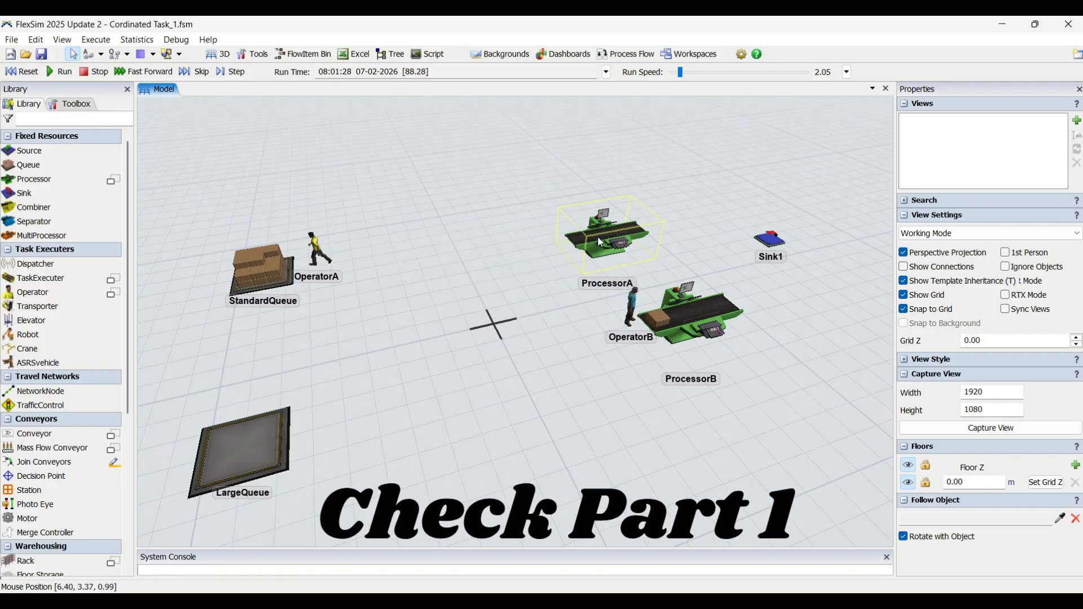
click(700, 323)
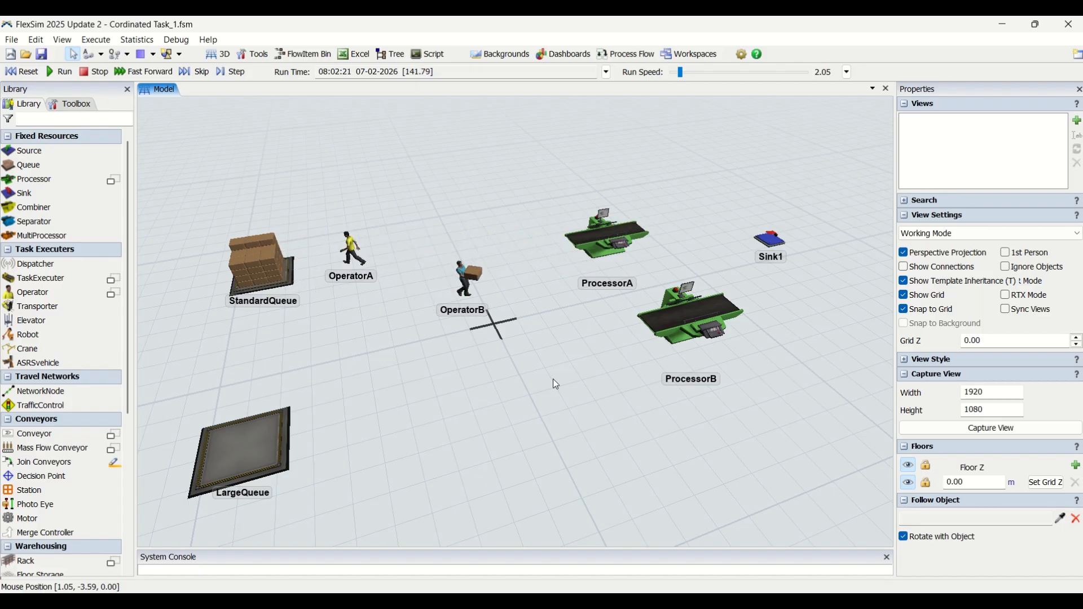
drag(556, 384, 521, 429)
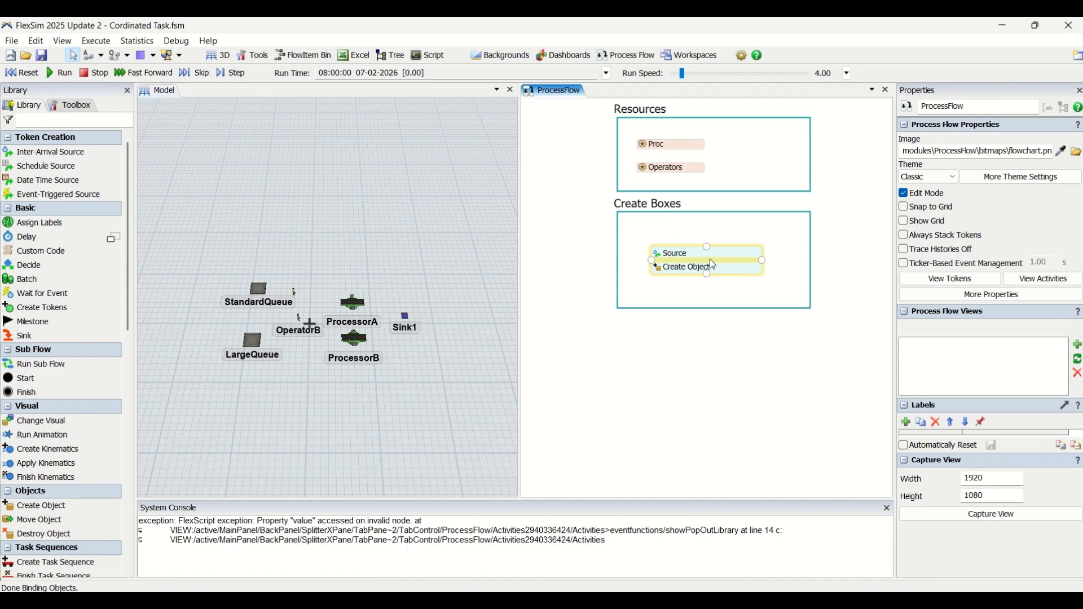
Set the Proc resource's reference to the Processors group
click(644, 147)
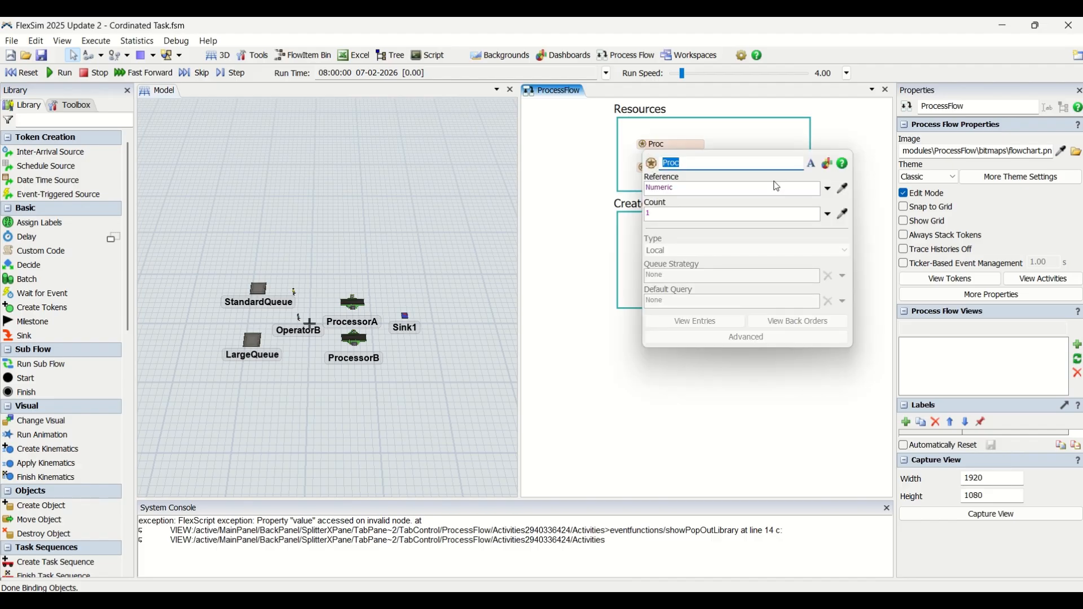
click(829, 190)
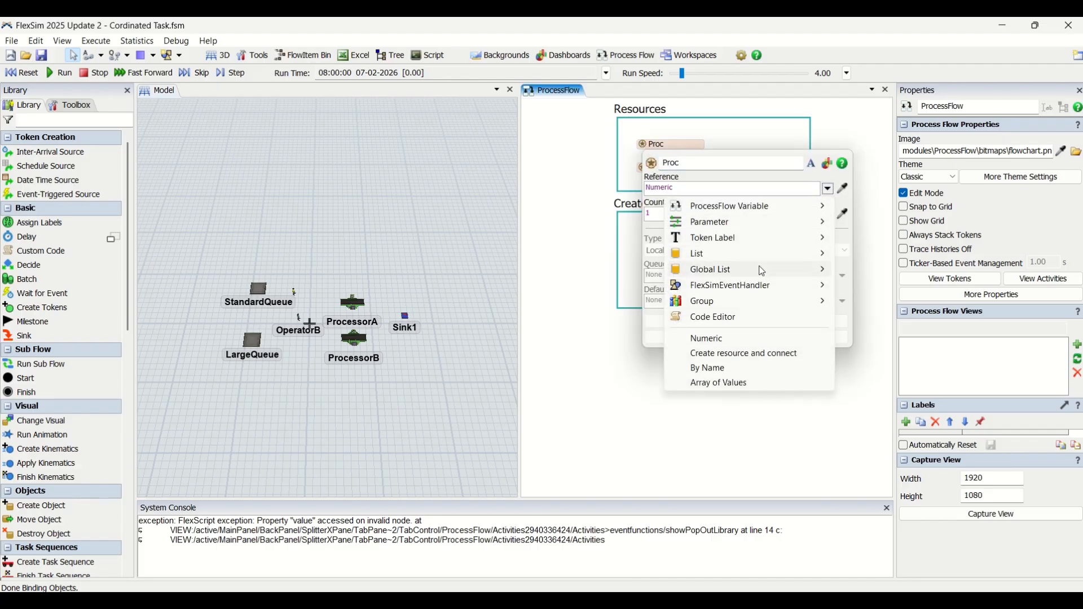
mouse_move(818, 304)
click(900, 319)
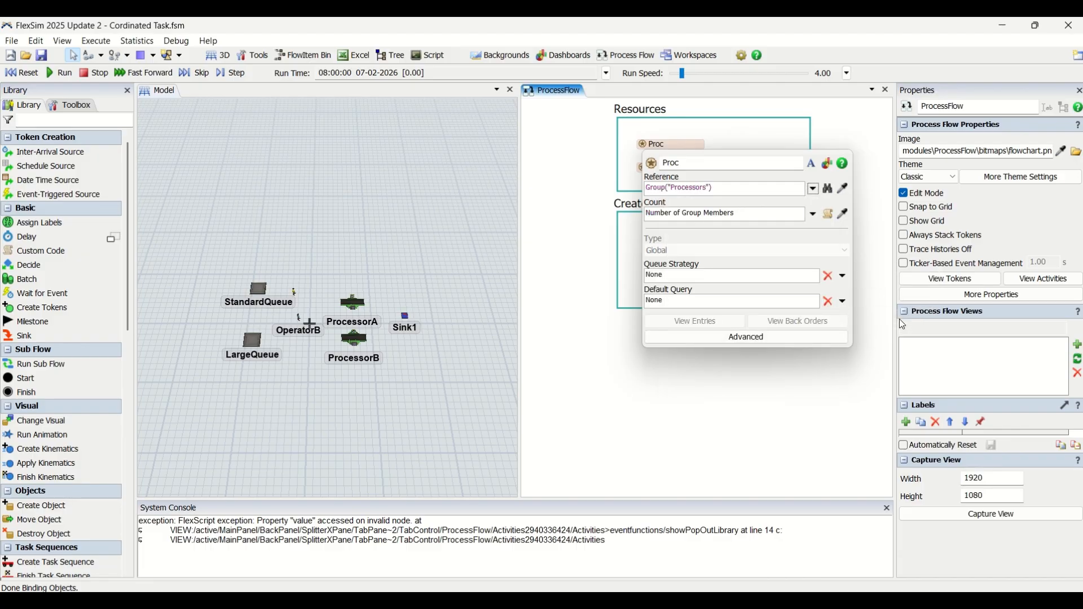
click(586, 164)
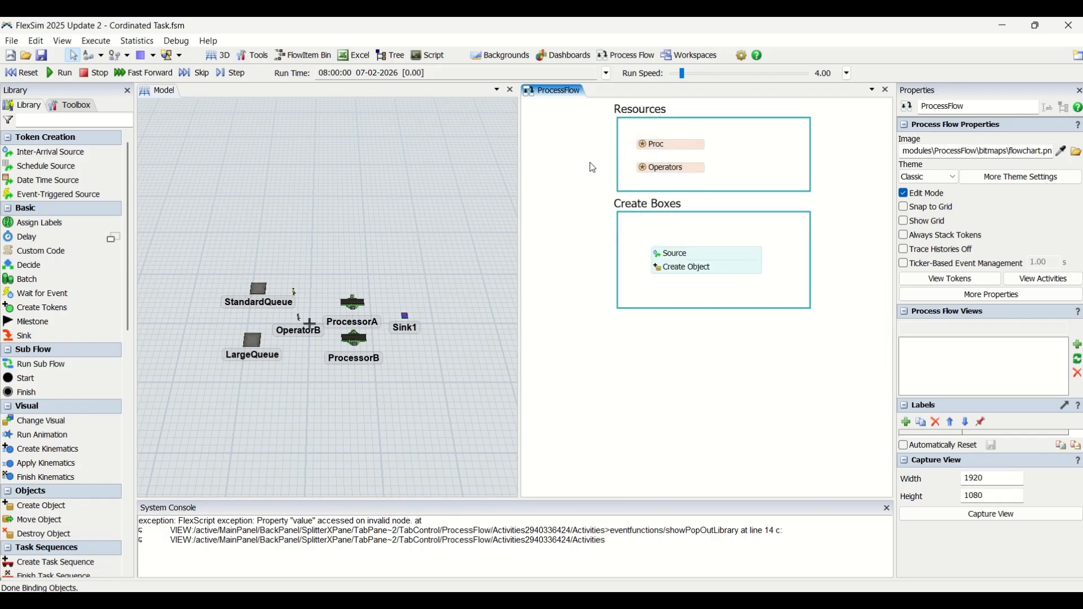
Set the Operators resource's reference to the Operators group
click(647, 169)
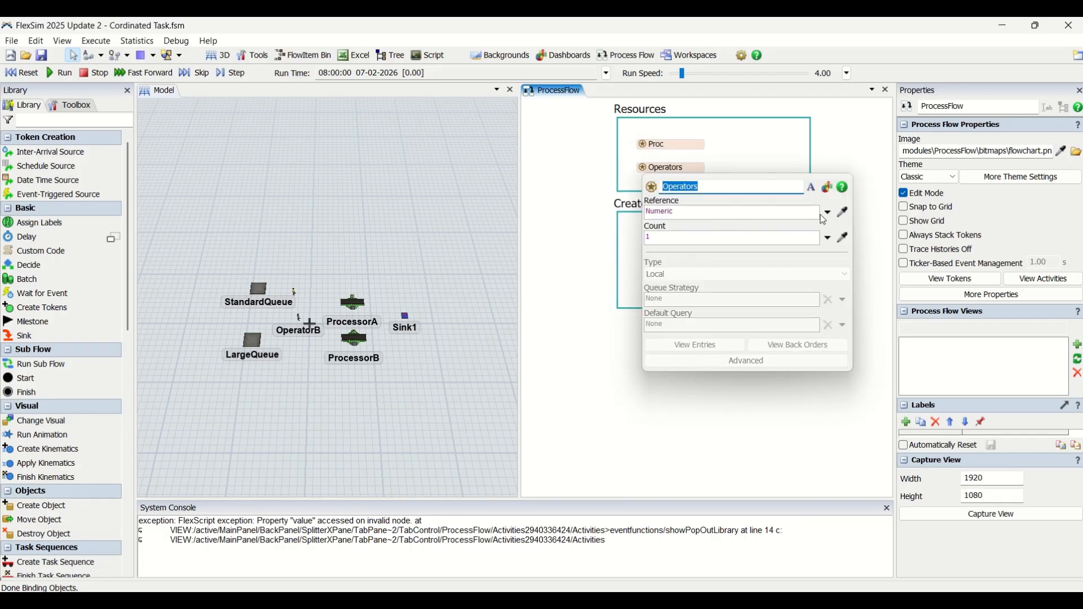
click(828, 214)
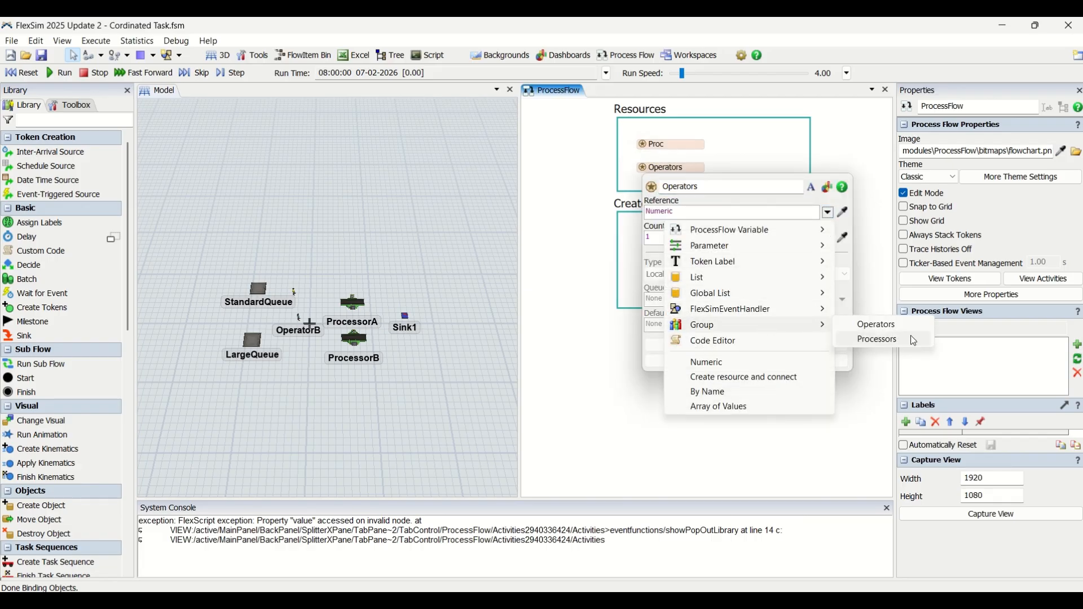
click(878, 324)
click(553, 195)
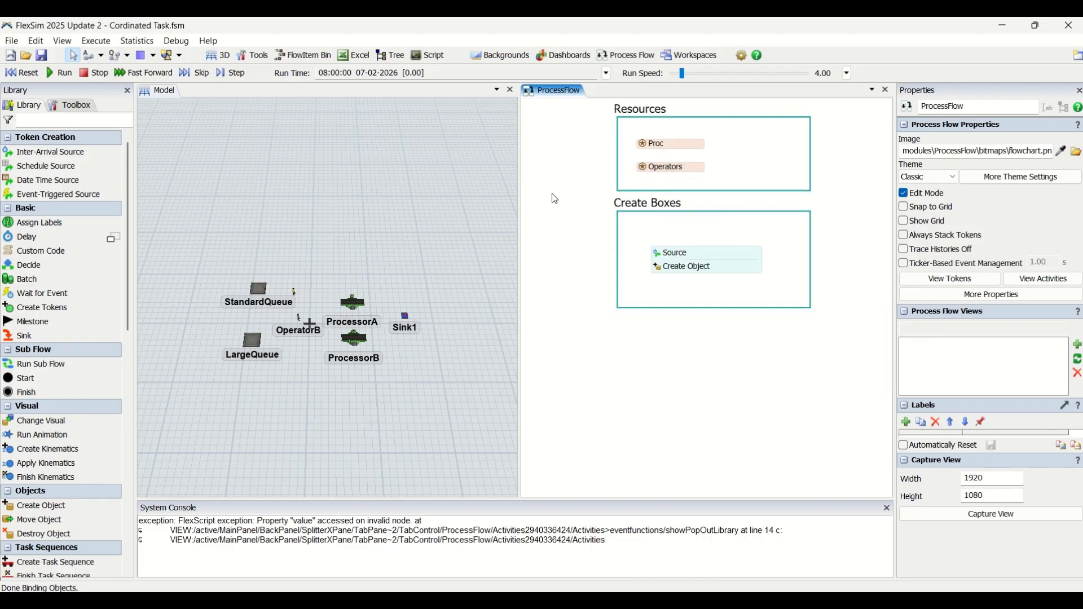
Clear the exception messages from the System Console
drag(618, 553, 36, 457)
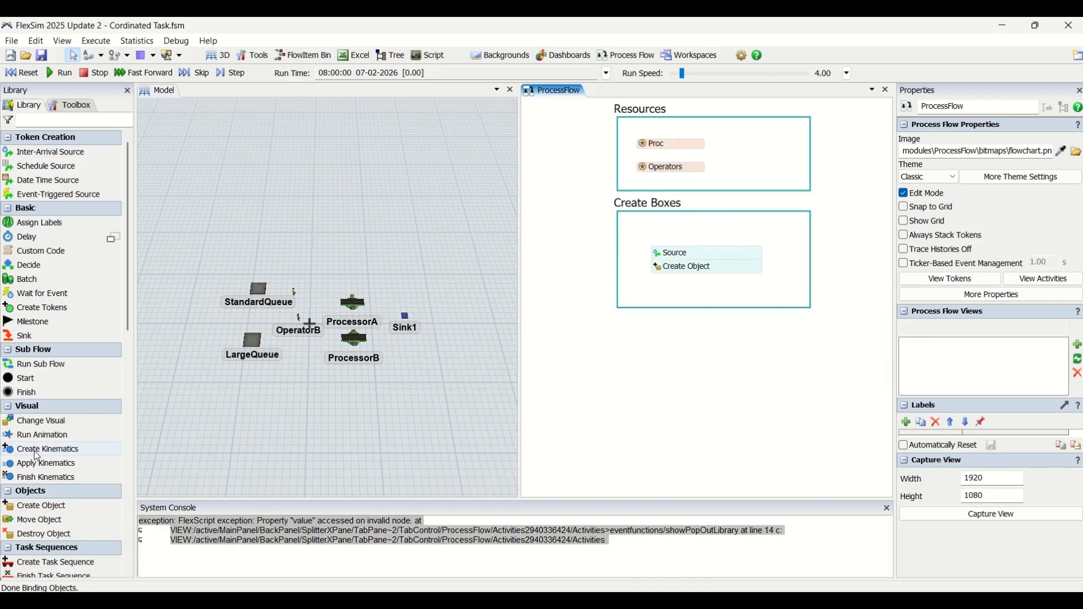
key(Delete)
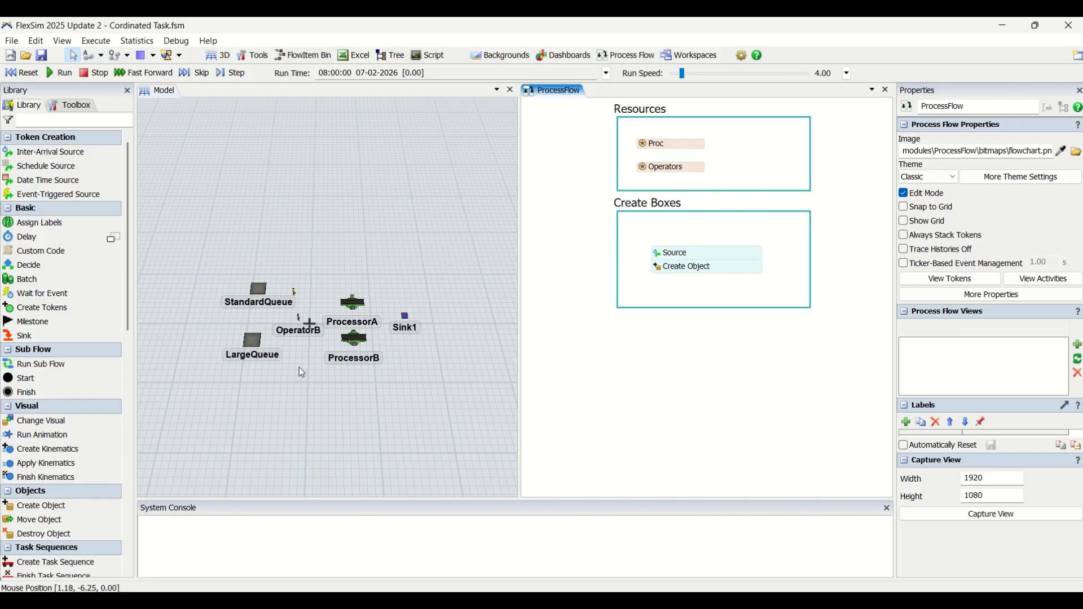
Set Create Object to create the box in StandardQueue and assign it to token.Box, and check the Source's inter-arrival settings
scroll(285, 404, up, 3)
drag(283, 372, 262, 390)
scroll(261, 390, down, 2)
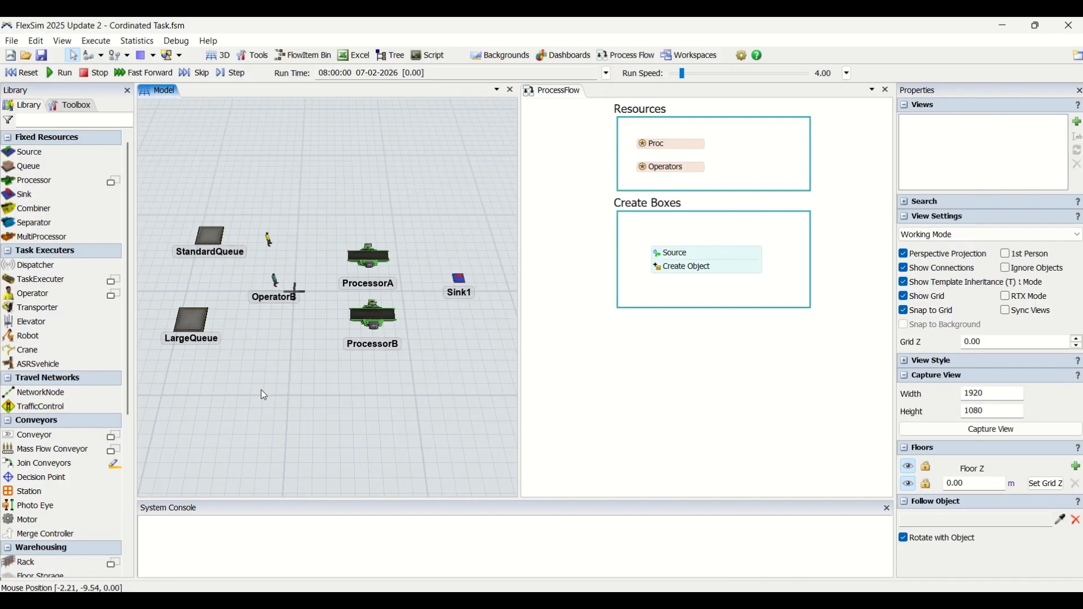
click(660, 260)
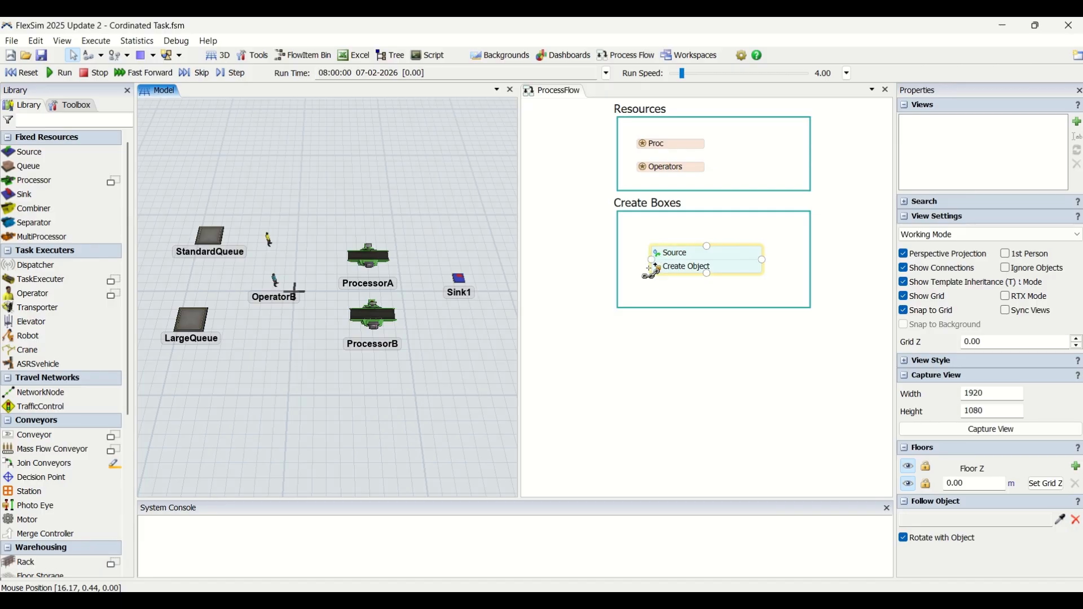
click(660, 269)
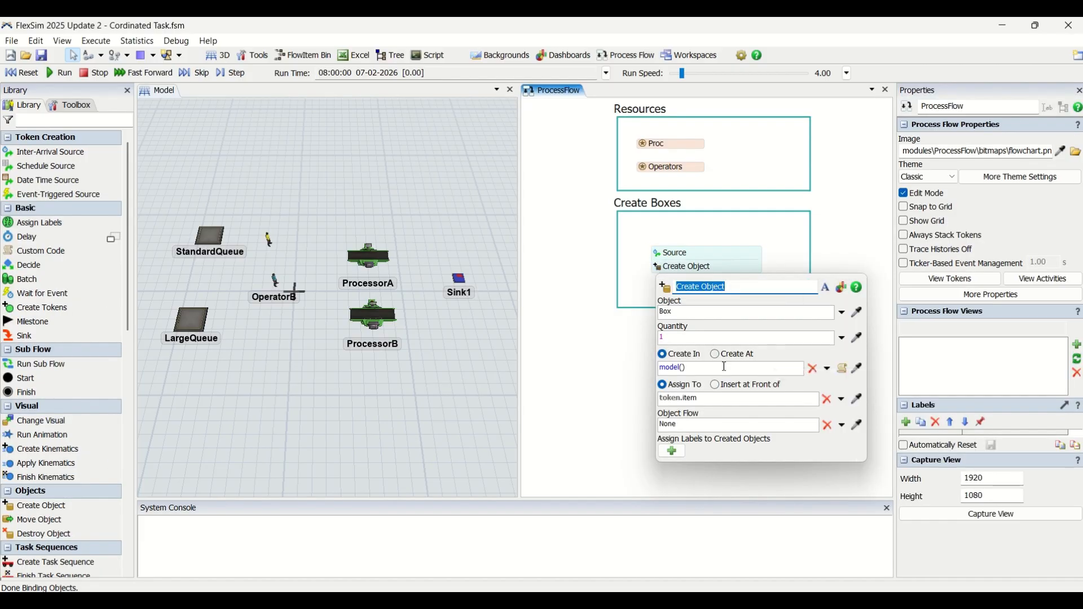
click(860, 371)
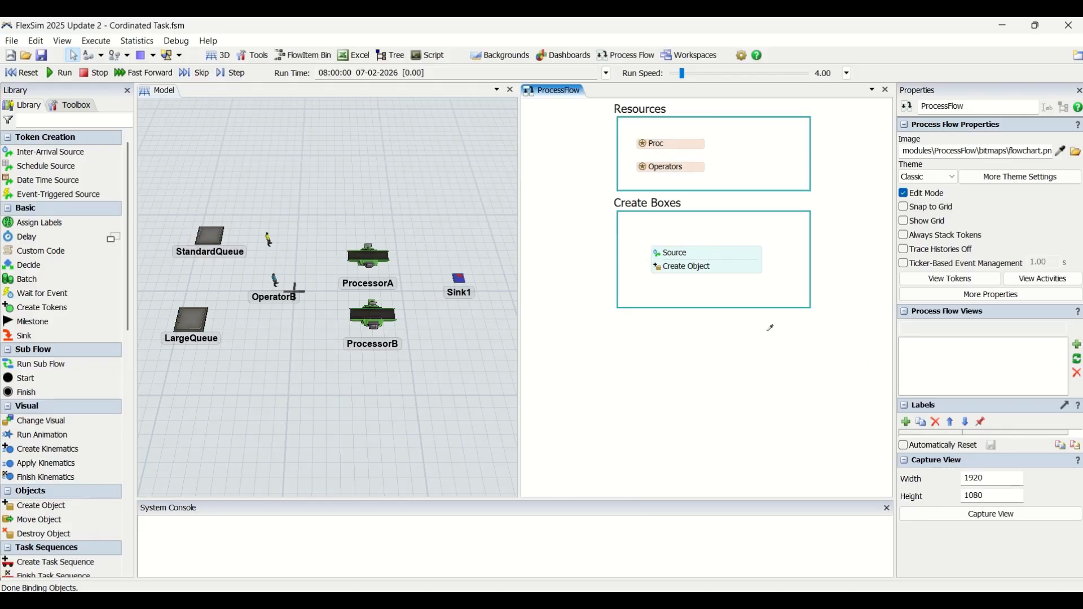
click(234, 252)
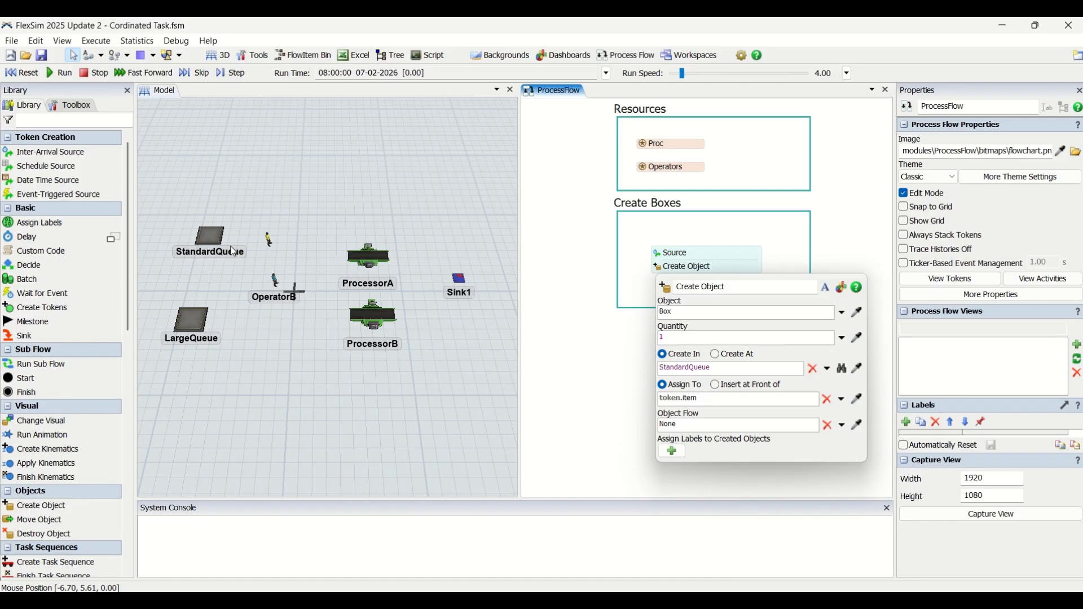
double_click(698, 399)
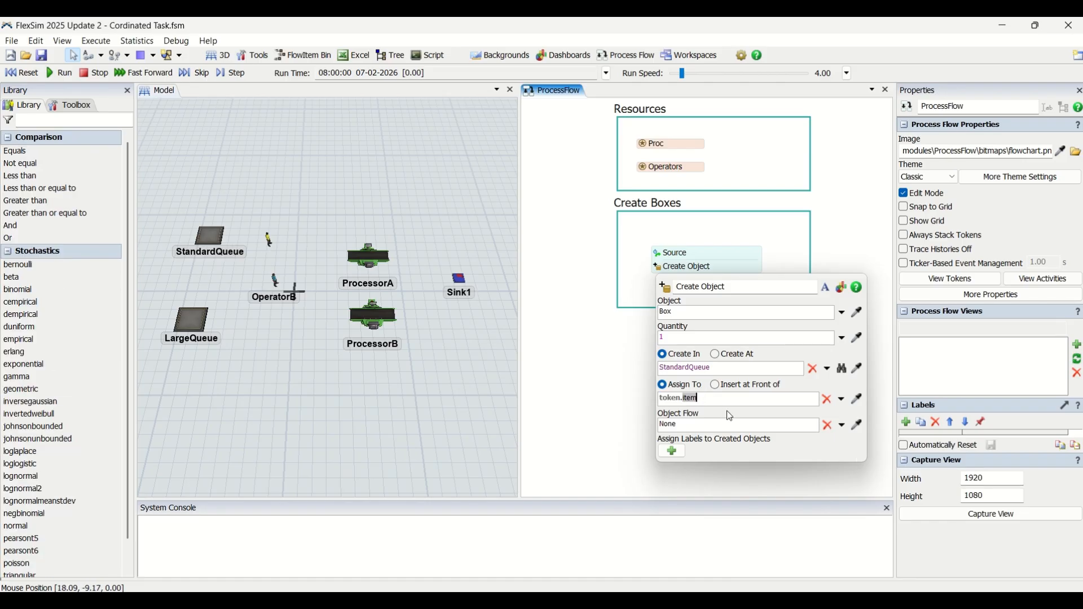
text(Box)
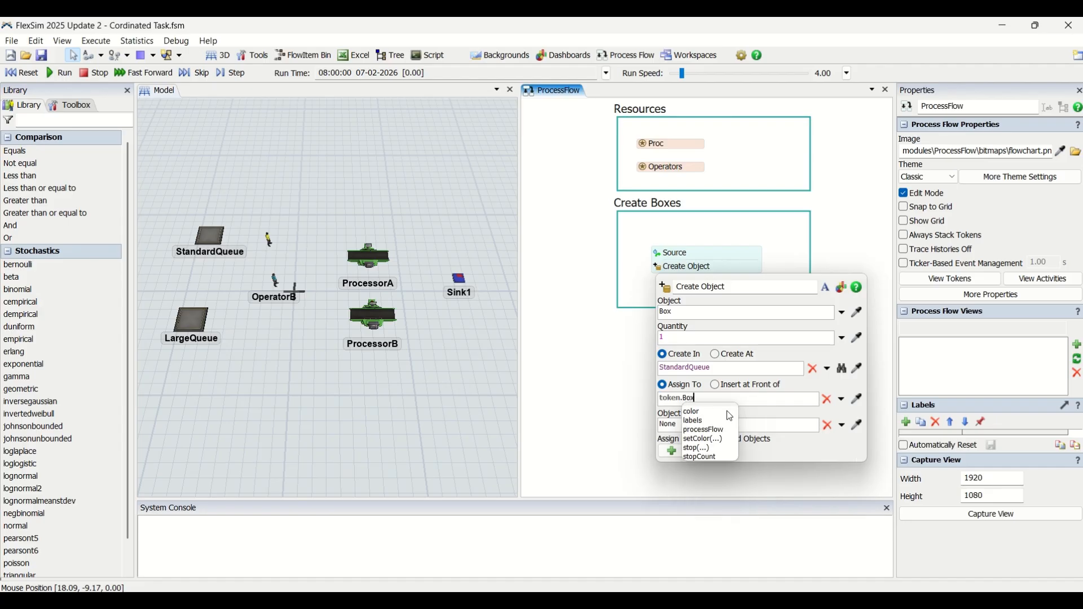
click(856, 257)
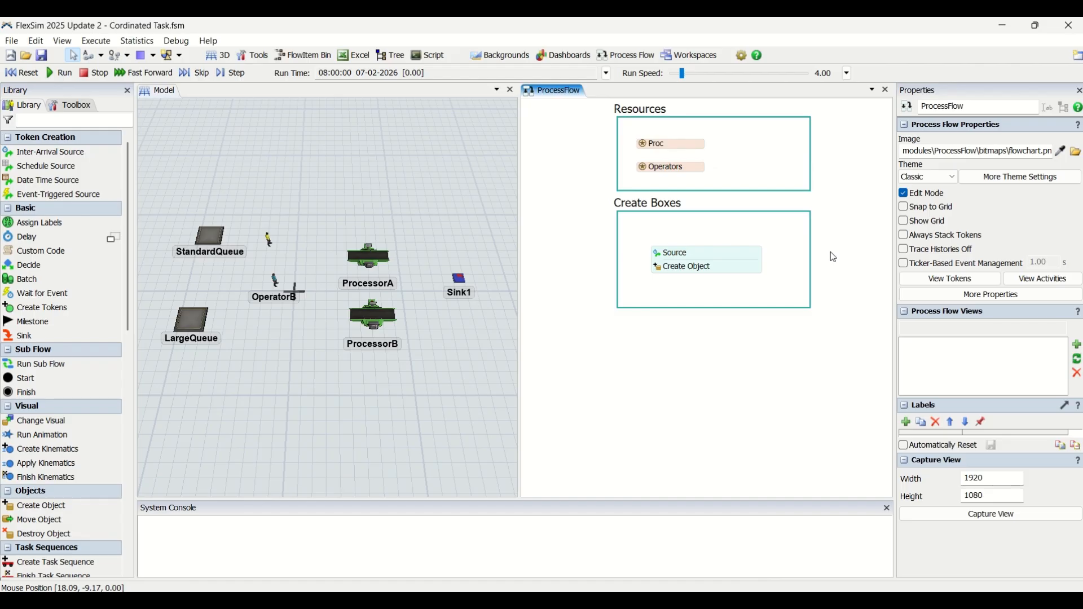
double_click(669, 260)
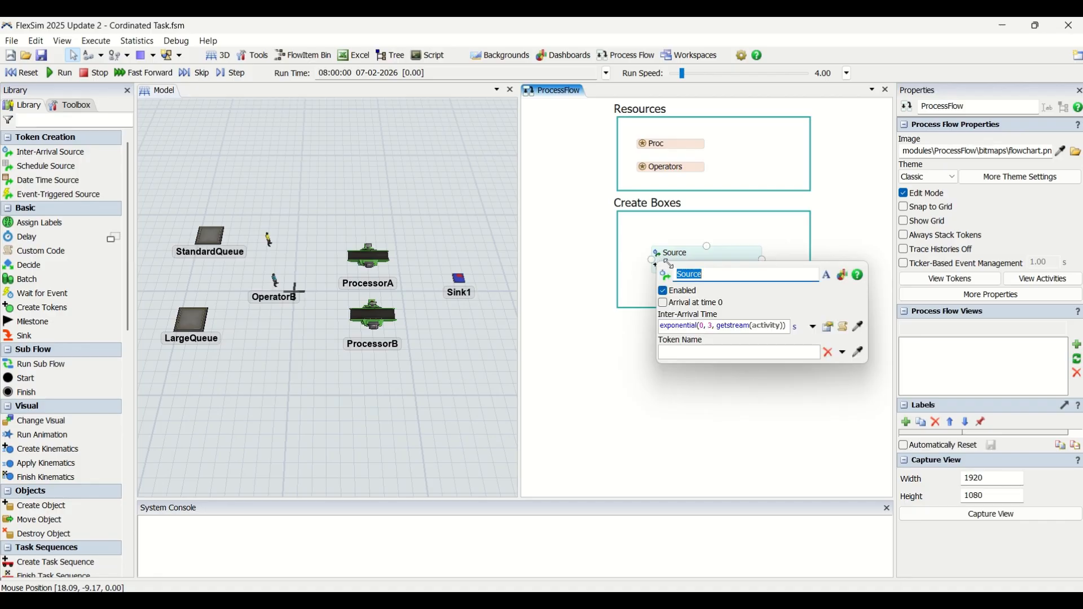
click(707, 394)
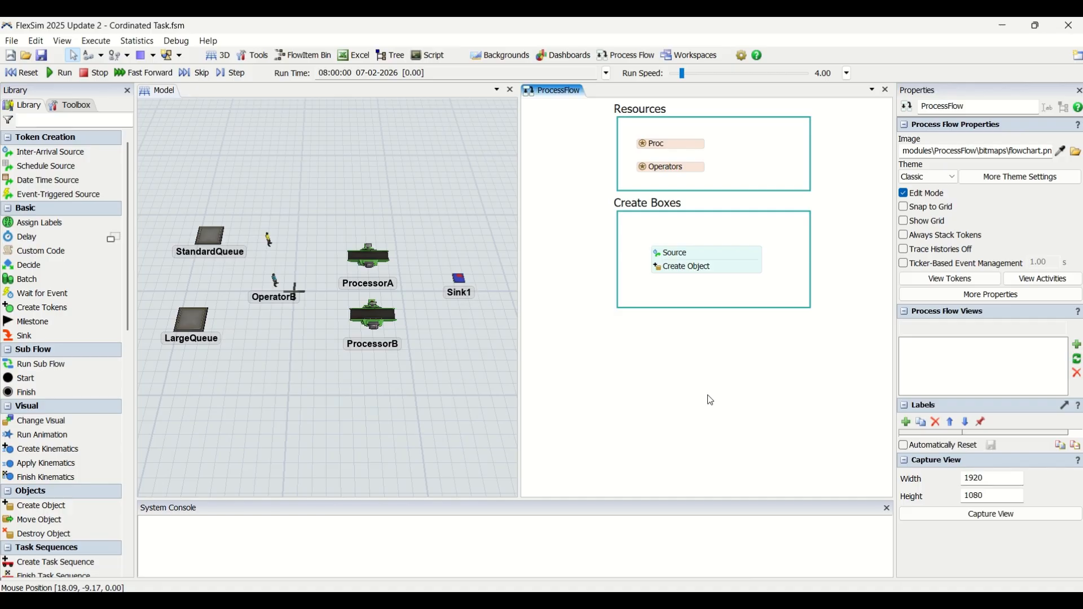
Add a Process shape to the process flow and align it directly below the Create Boxes container
double_click(636, 334)
click(744, 522)
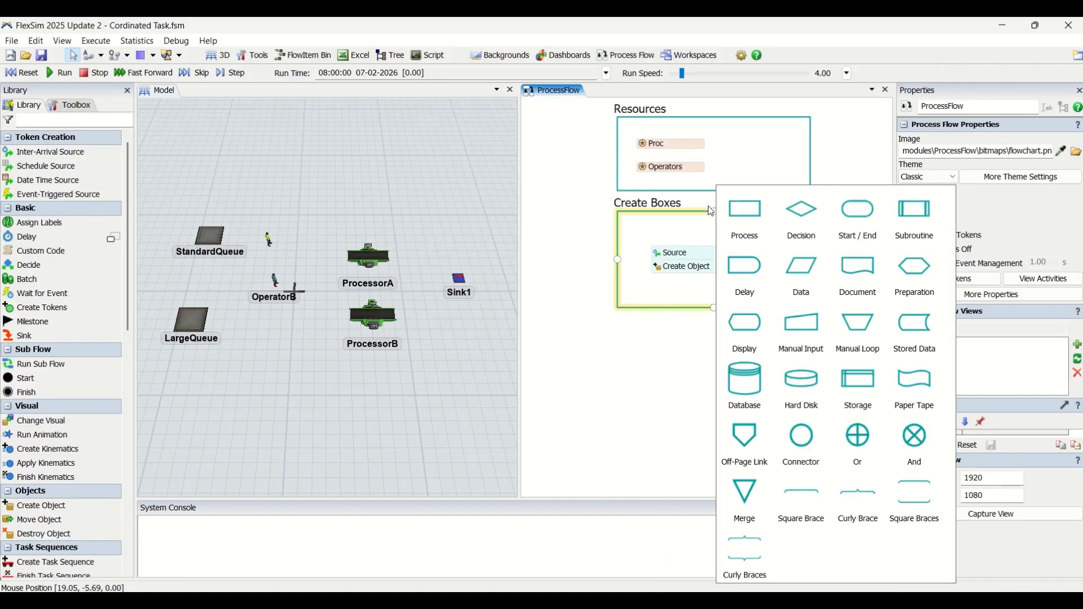
click(757, 207)
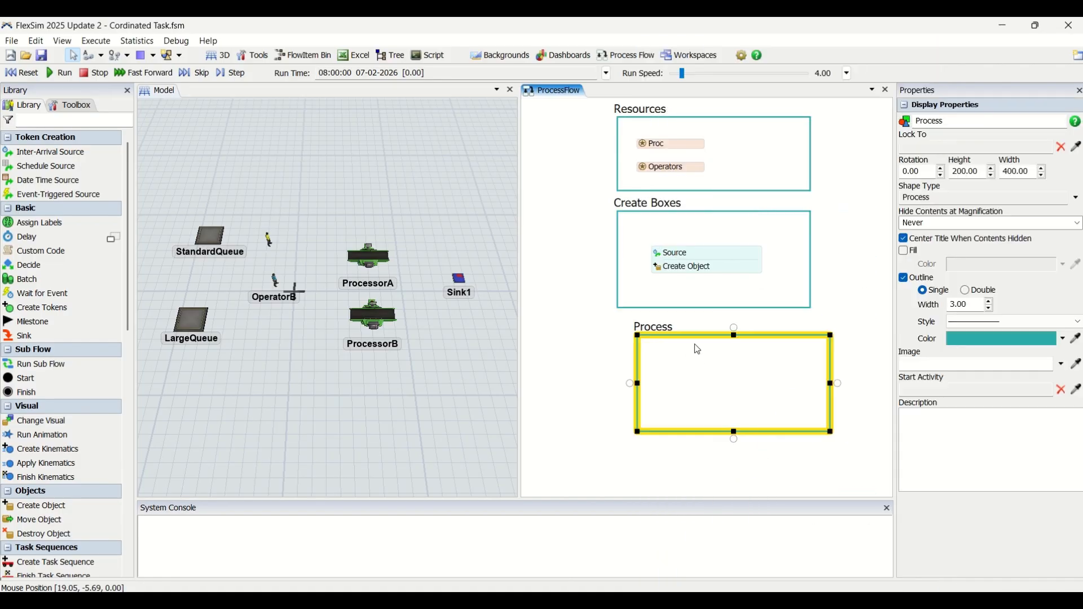
drag(688, 335, 676, 326)
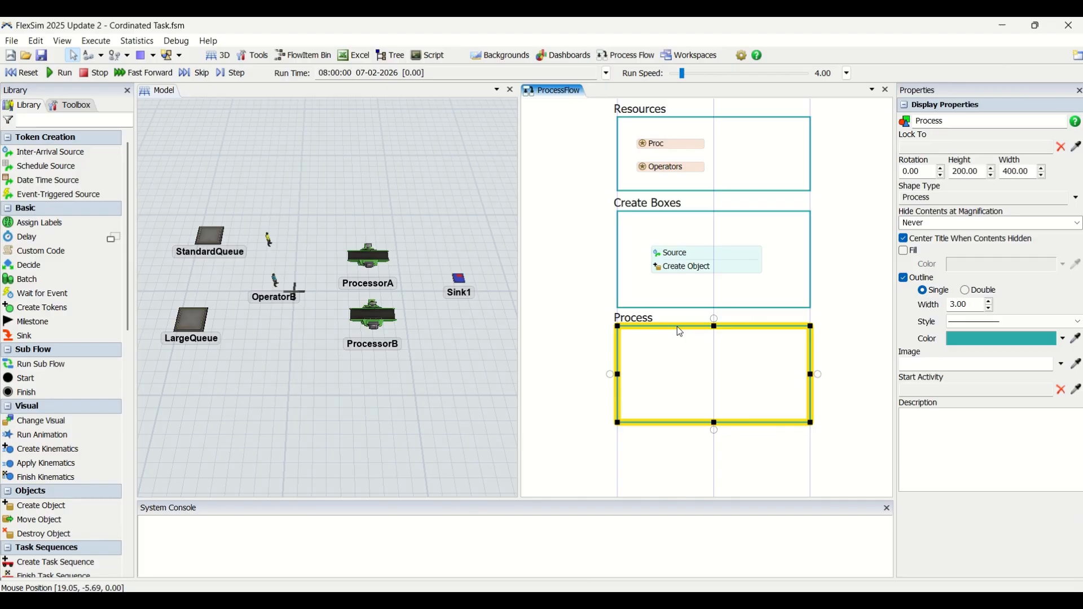
Rename the new Process container as Standard Transport Tasks
click(646, 319)
click(649, 319)
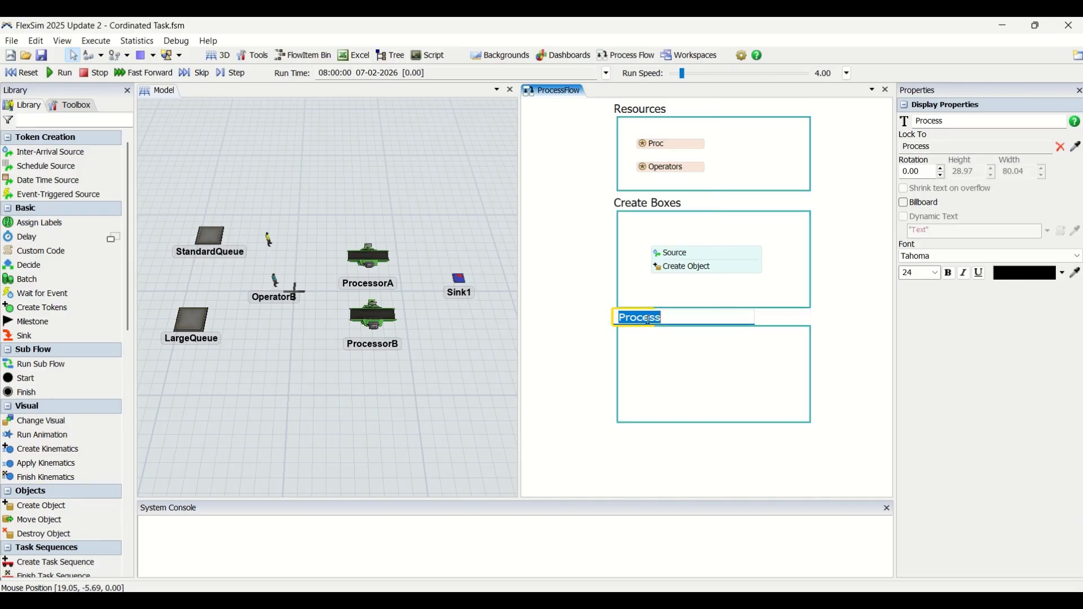
text(Standard T)
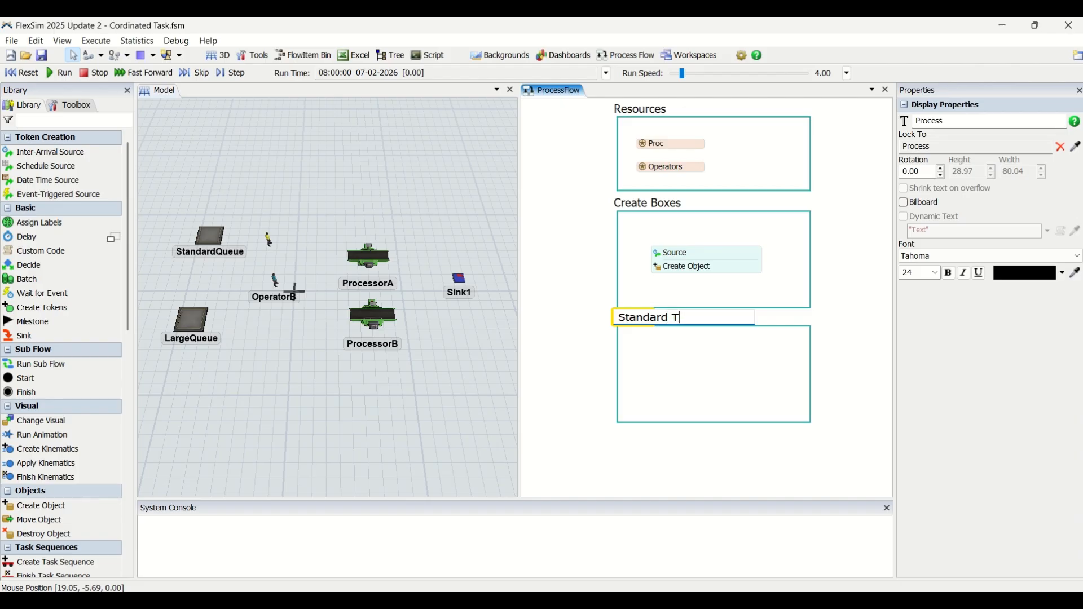
text(ransport tassk)
key(BackSpace)
key(BackSpace)
key(BackSpace)
key(BackSpace)
key(BackSpace)
text(T)
click(638, 446)
Add two Acquire activities, one above the other, inside the Standard Transport Tasks container
double_click(675, 356)
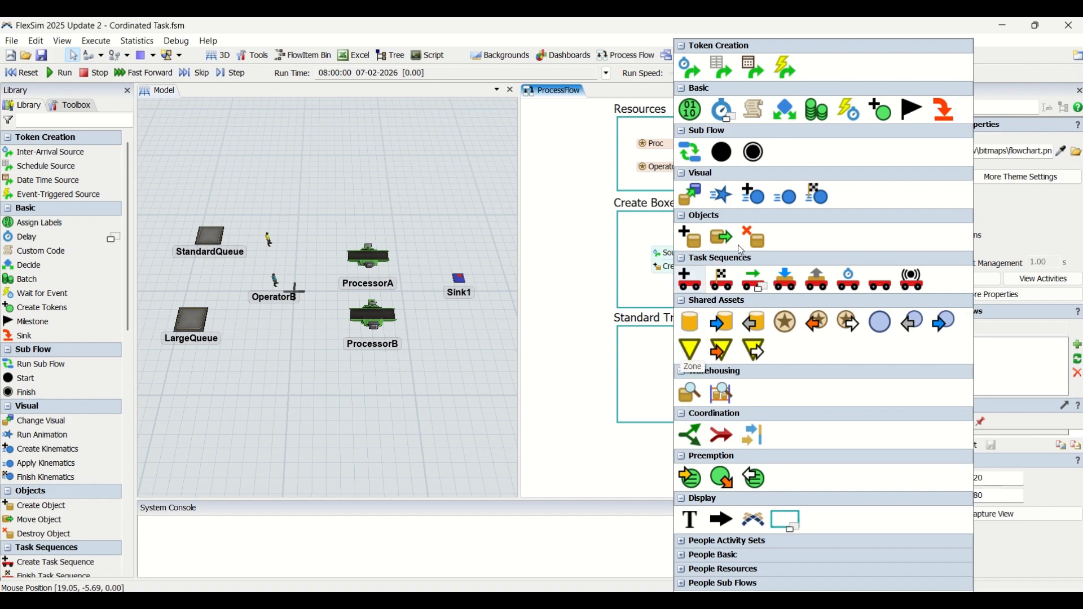
click(818, 322)
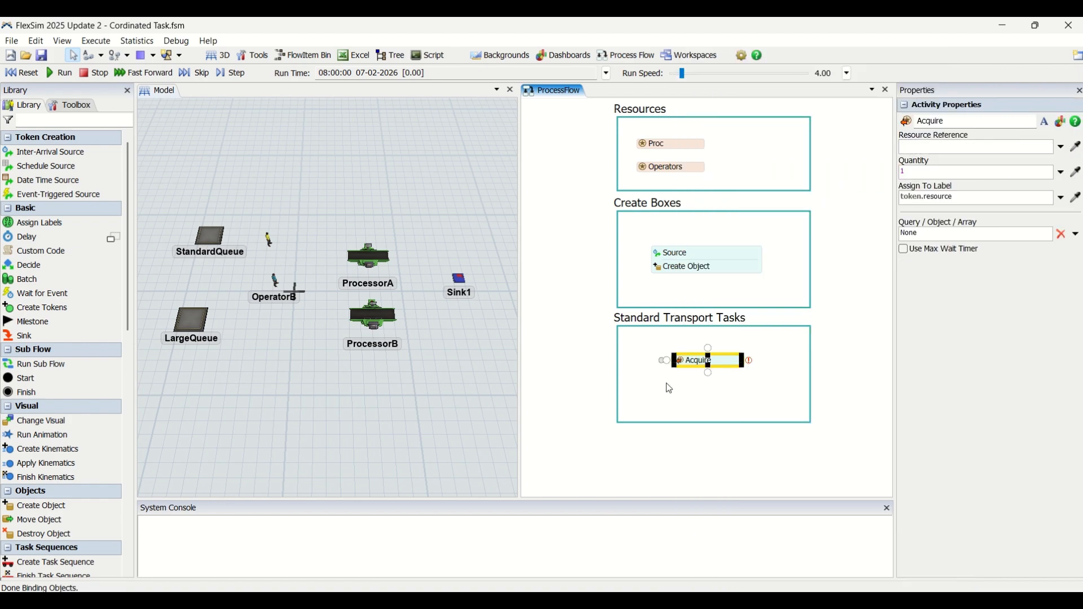
double_click(668, 388)
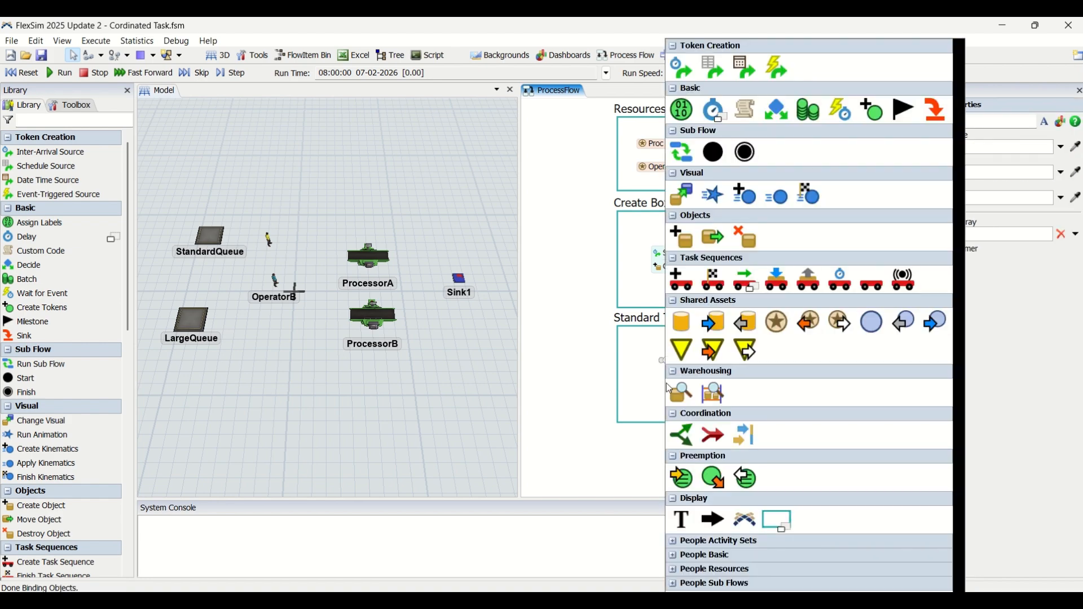
click(814, 325)
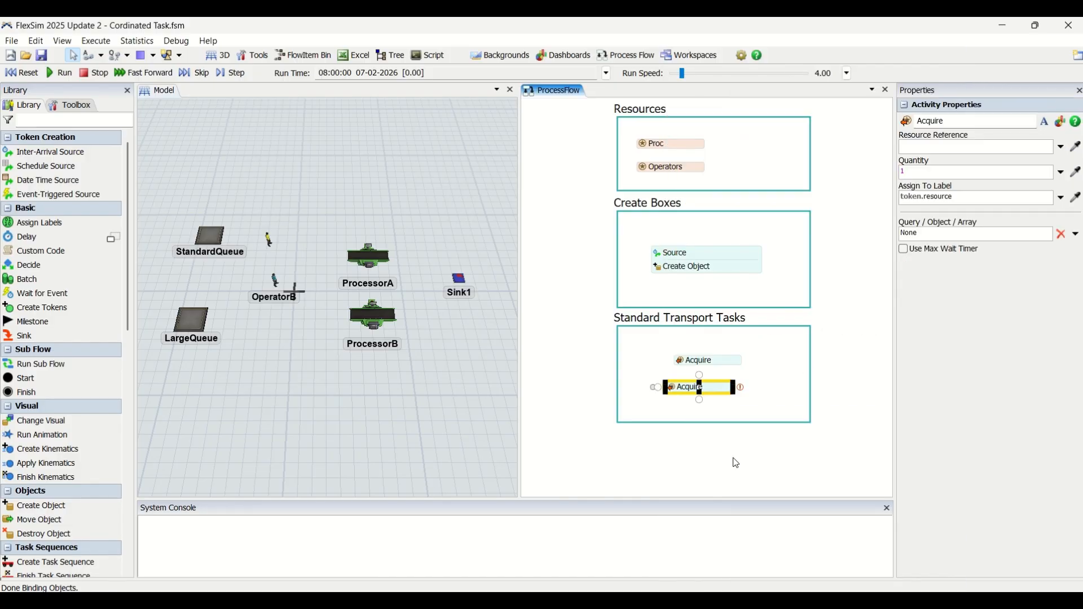
Add a Create Task Sequence activity and a Load activity below the Standard Transport Tasks container
double_click(690, 447)
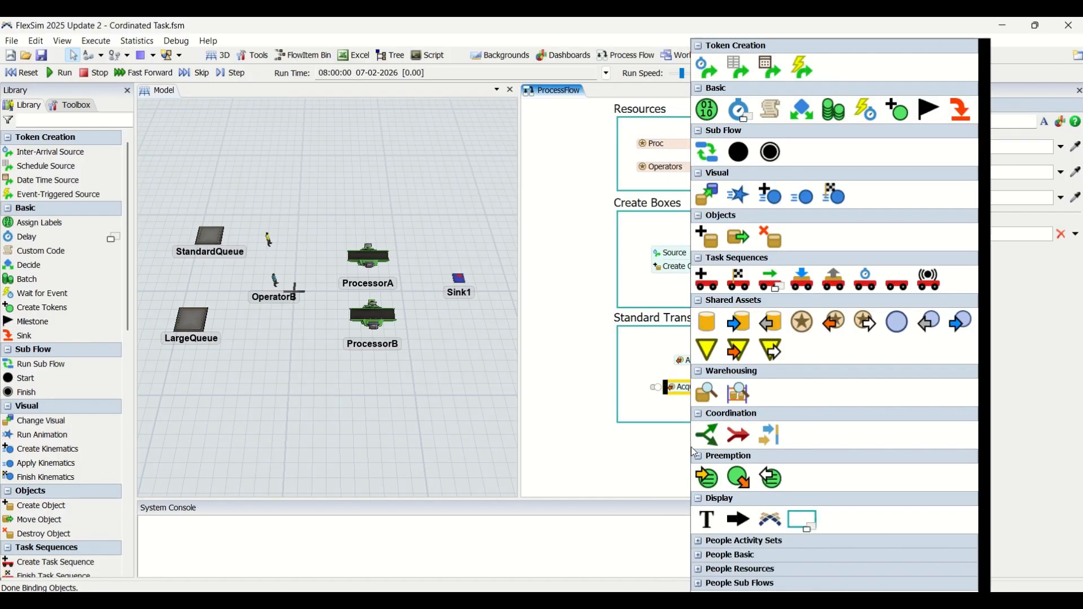
click(706, 278)
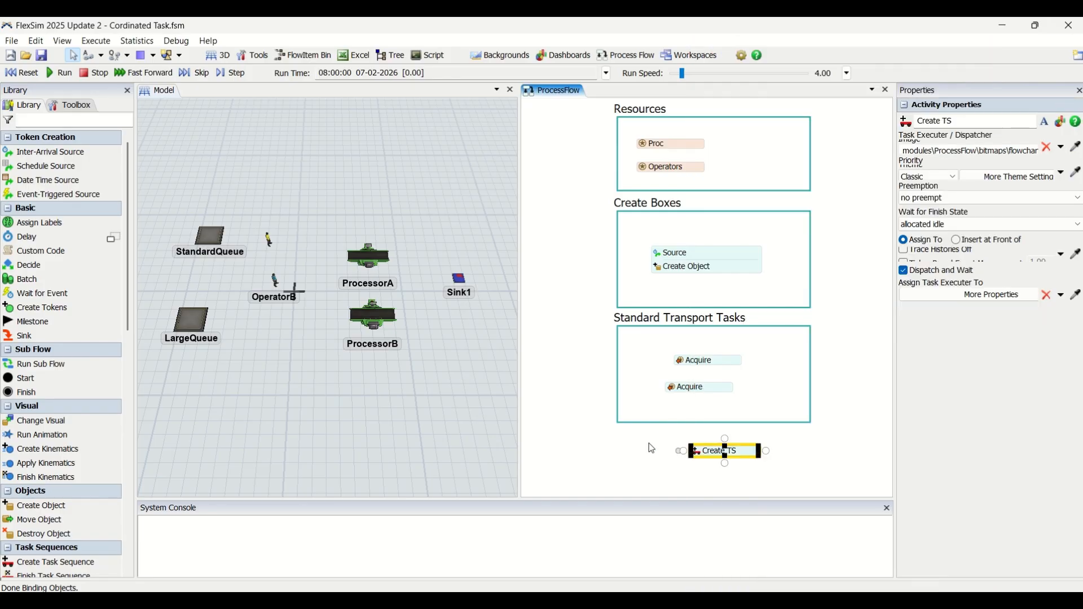
double_click(640, 461)
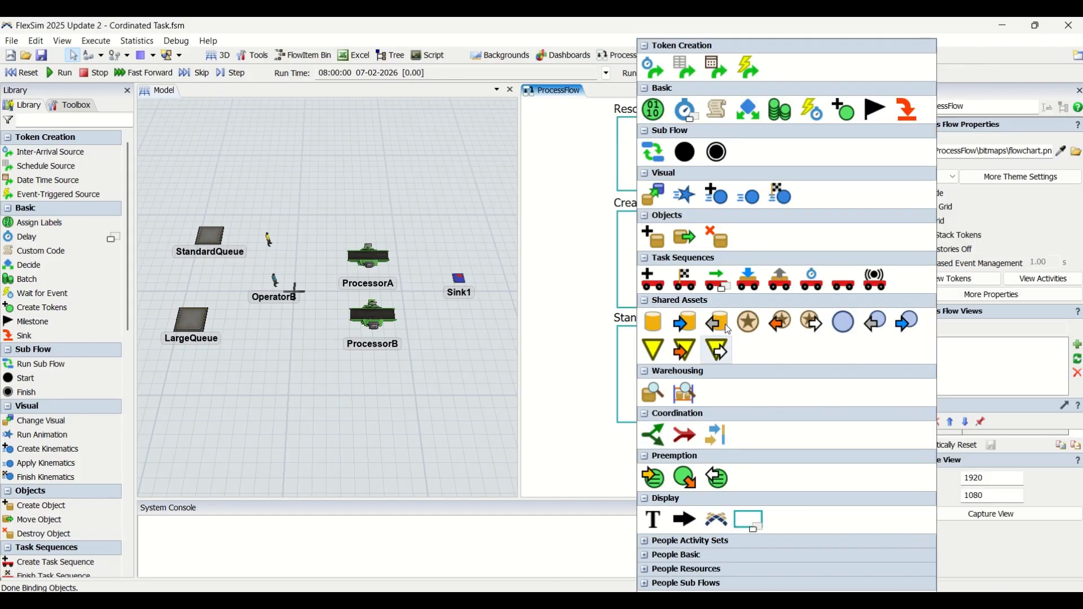
click(749, 279)
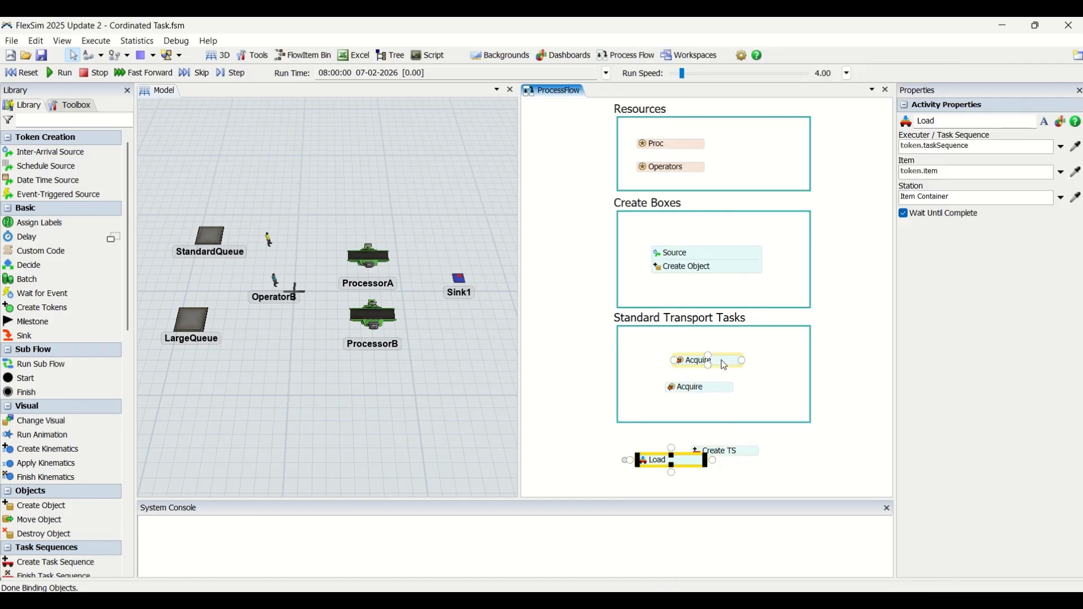
Stack the two Acquire activities, Create TS and Load into one connected block inside the Standard Transport Tasks container
drag(720, 363, 713, 339)
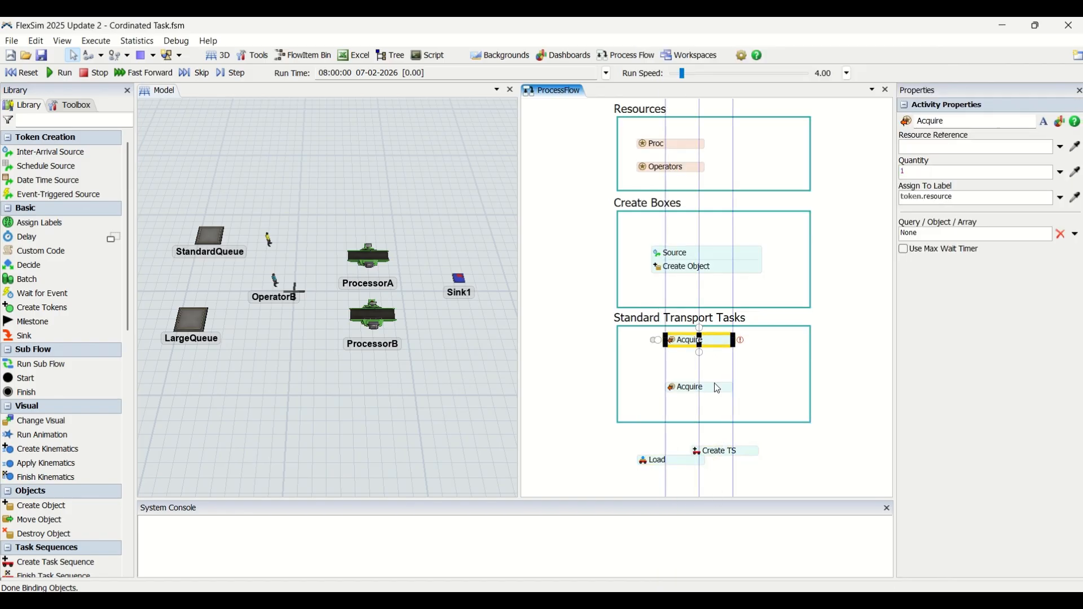
drag(712, 388, 718, 350)
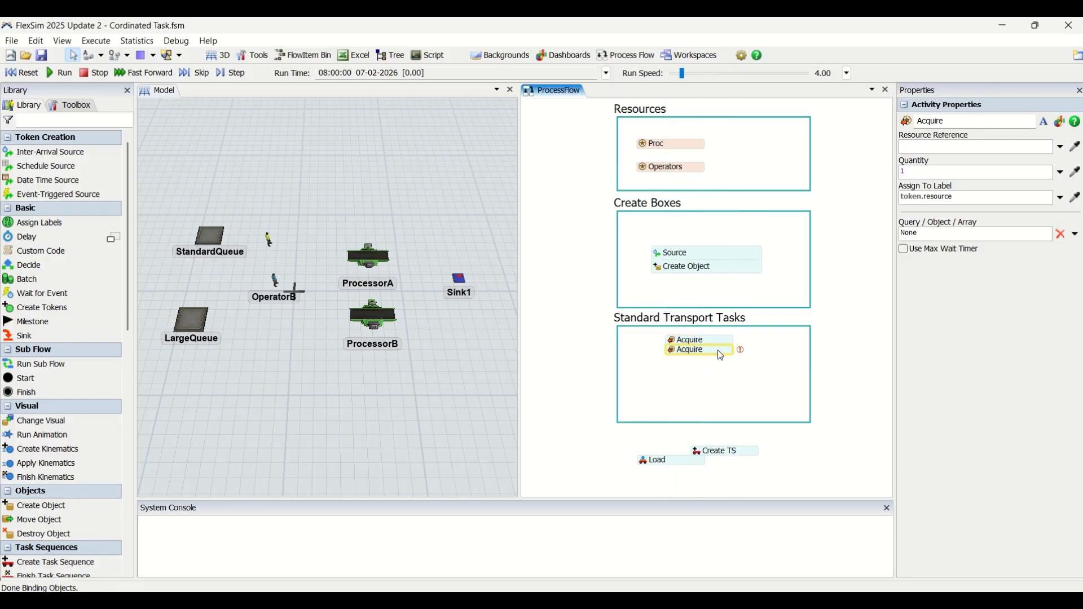
drag(742, 443, 699, 344)
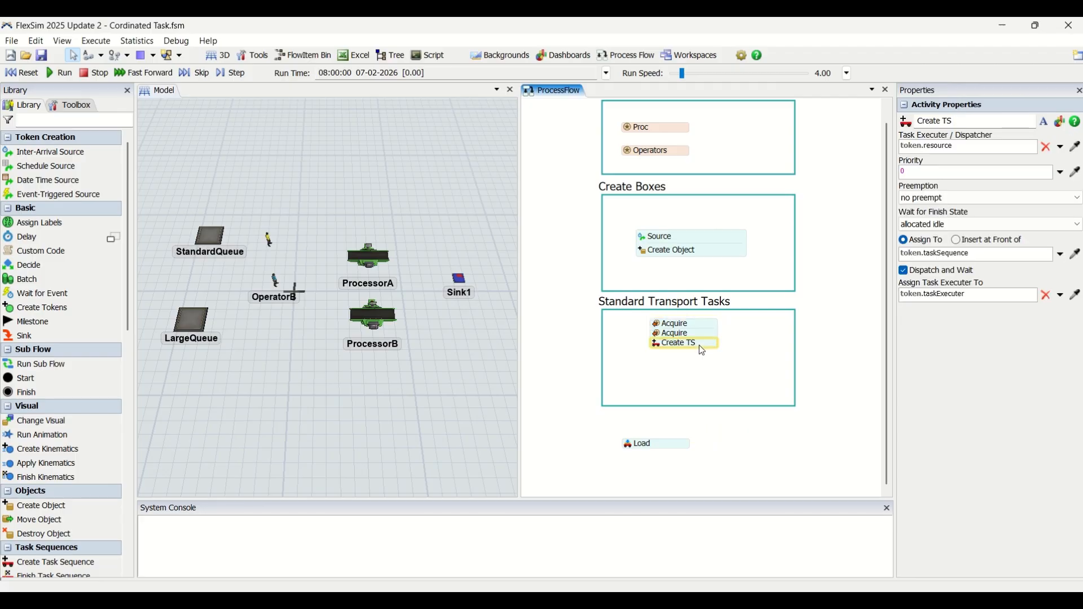
click(672, 448)
drag(700, 362, 705, 354)
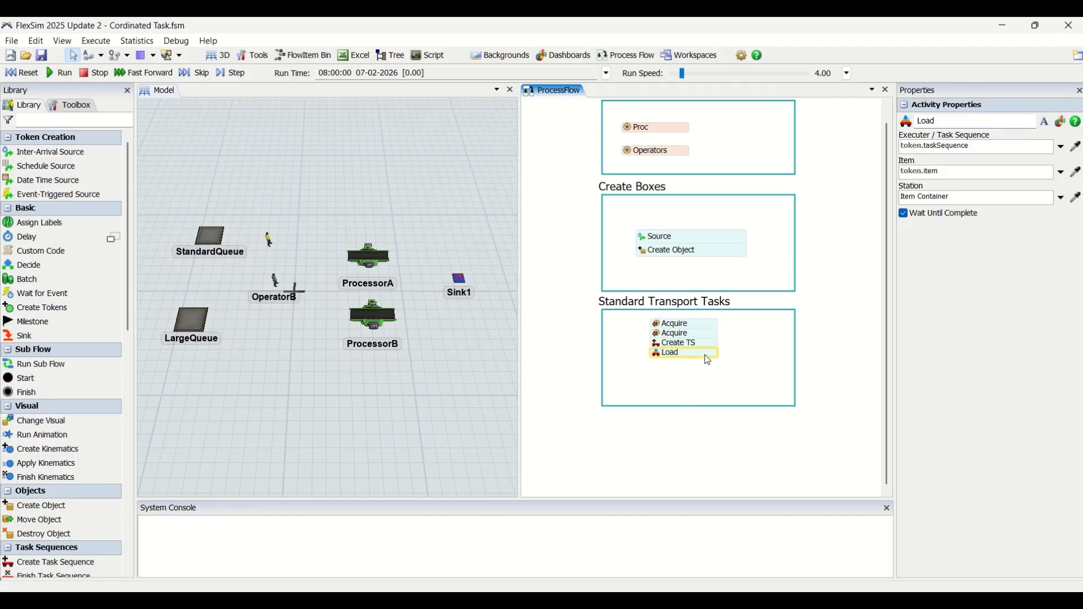
click(714, 472)
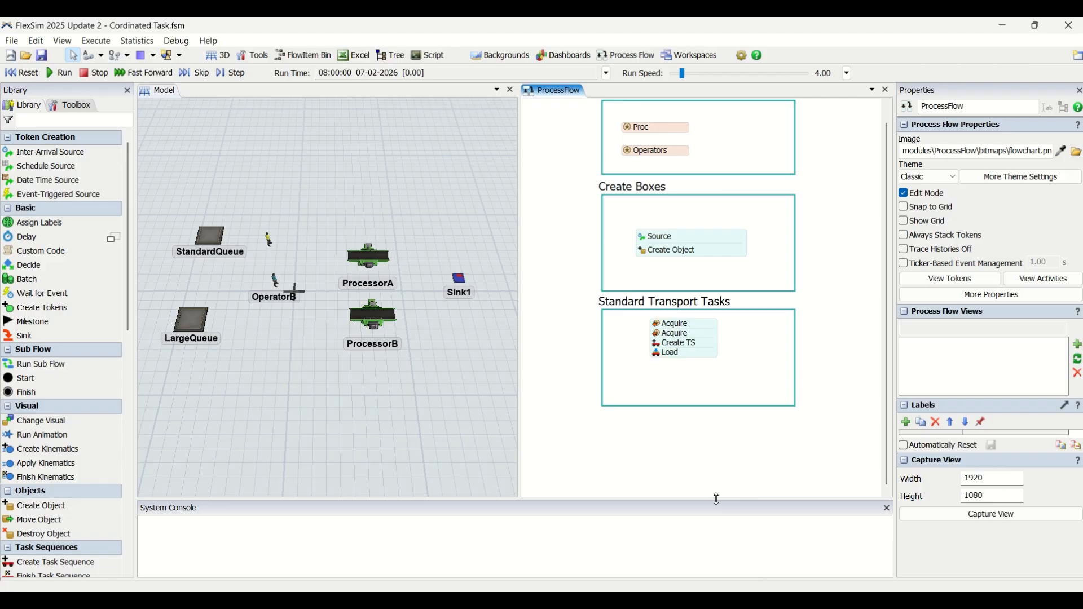
Add an Unload activity and attach it directly below Load in the Standard Transport Tasks block
double_click(710, 459)
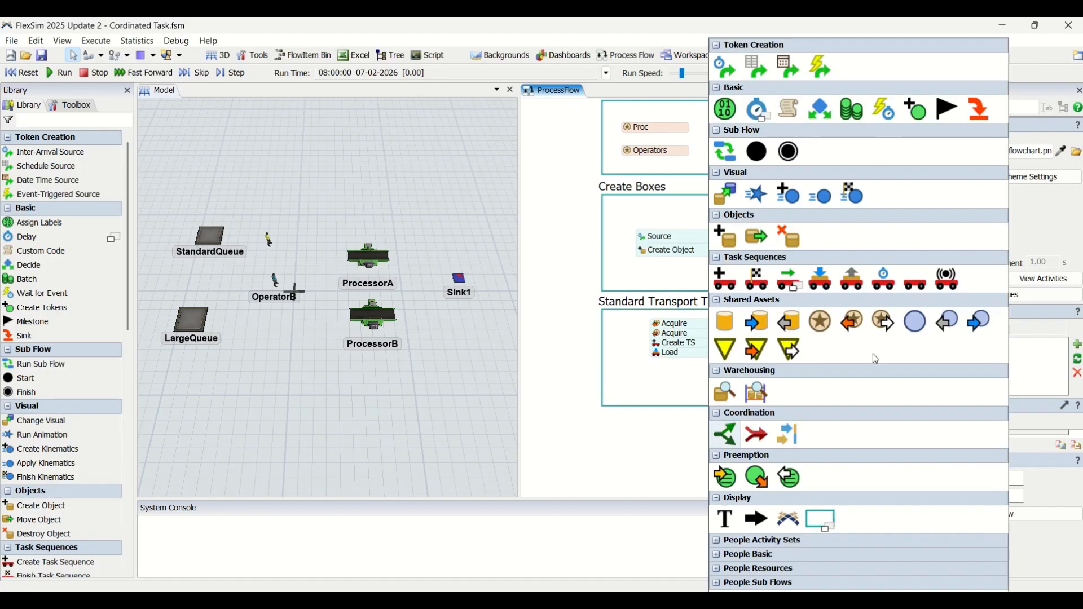
click(853, 281)
click(709, 461)
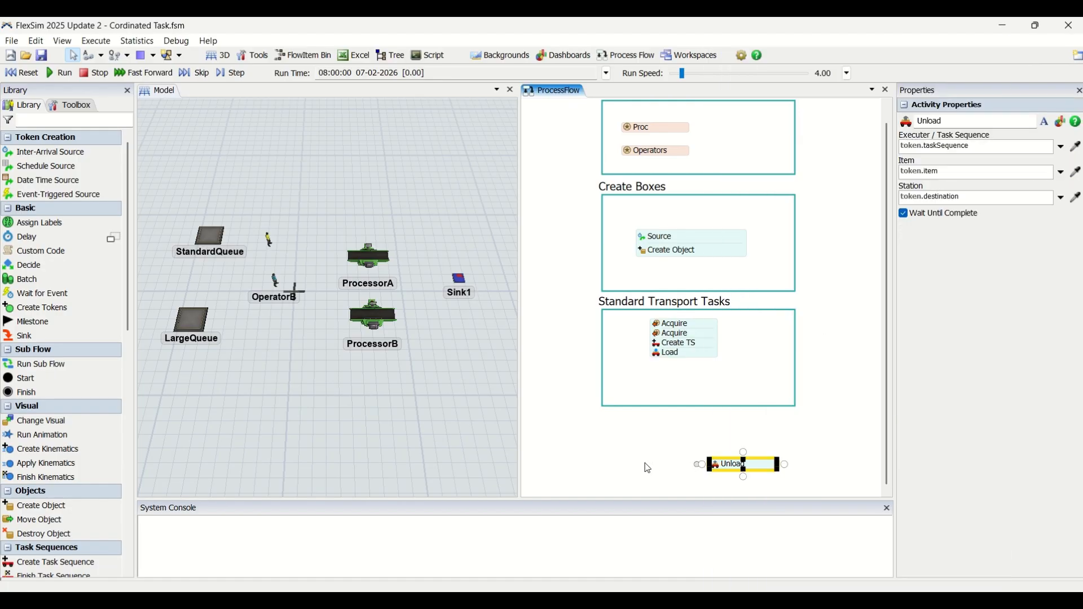
drag(768, 469, 702, 363)
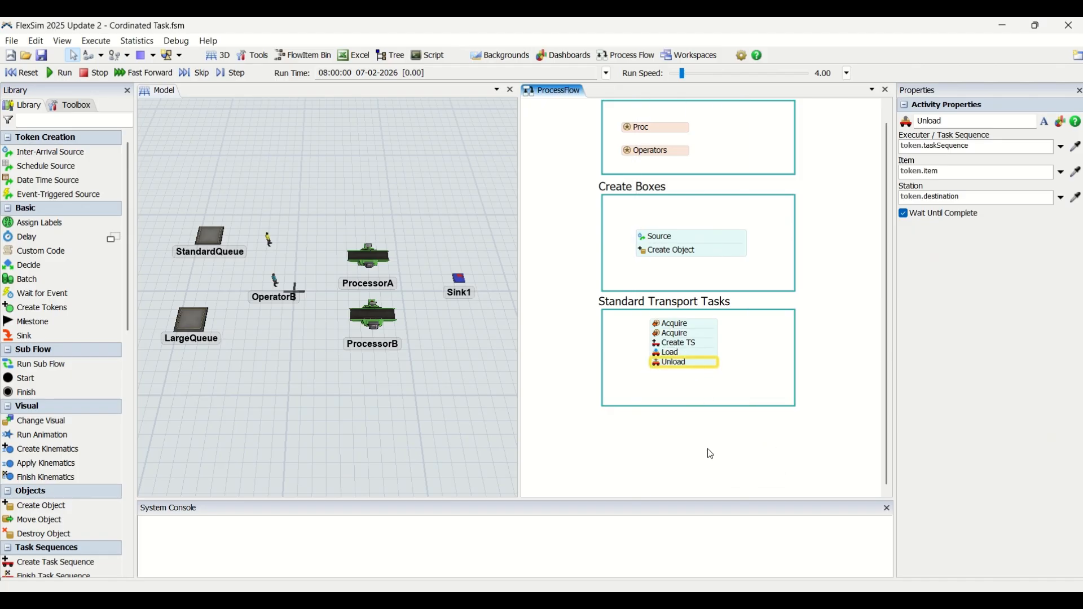
Add Finish Task Sequence and Release activities, and attach Finish TS directly below Unload
double_click(685, 450)
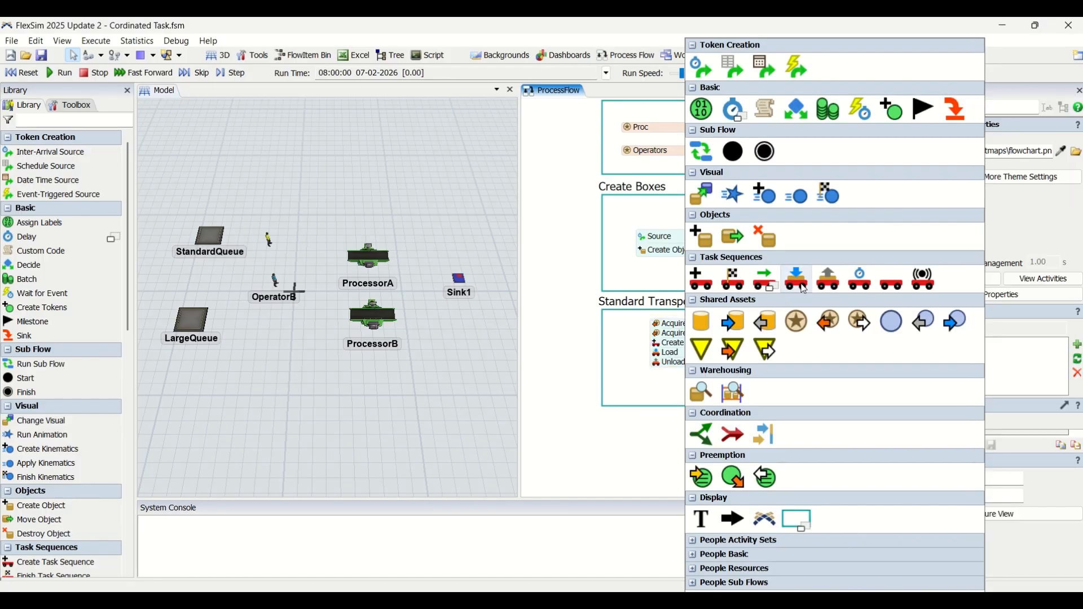
click(734, 280)
double_click(640, 434)
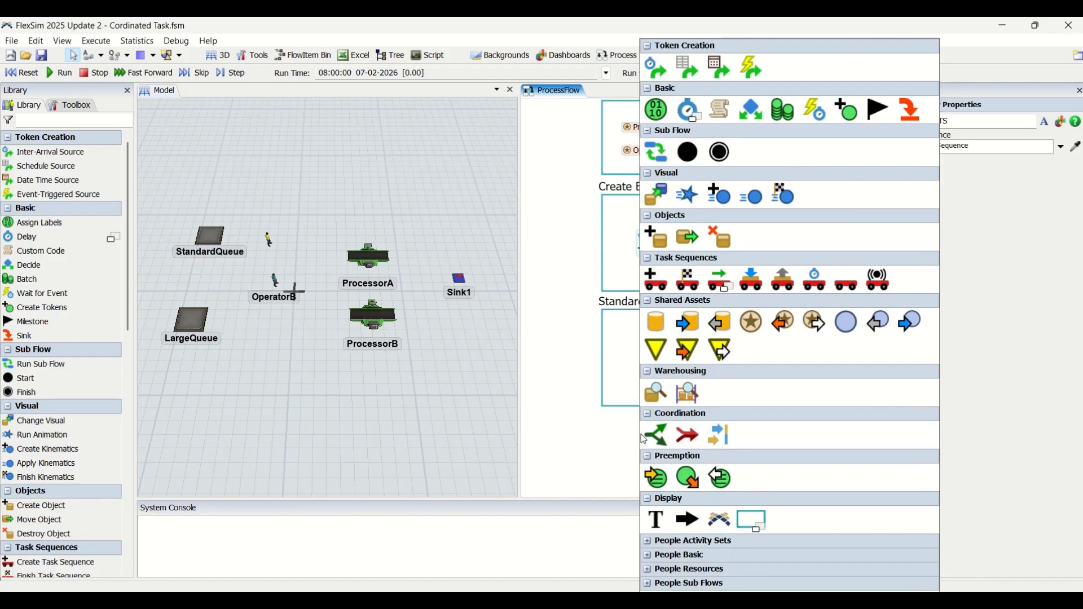
click(811, 324)
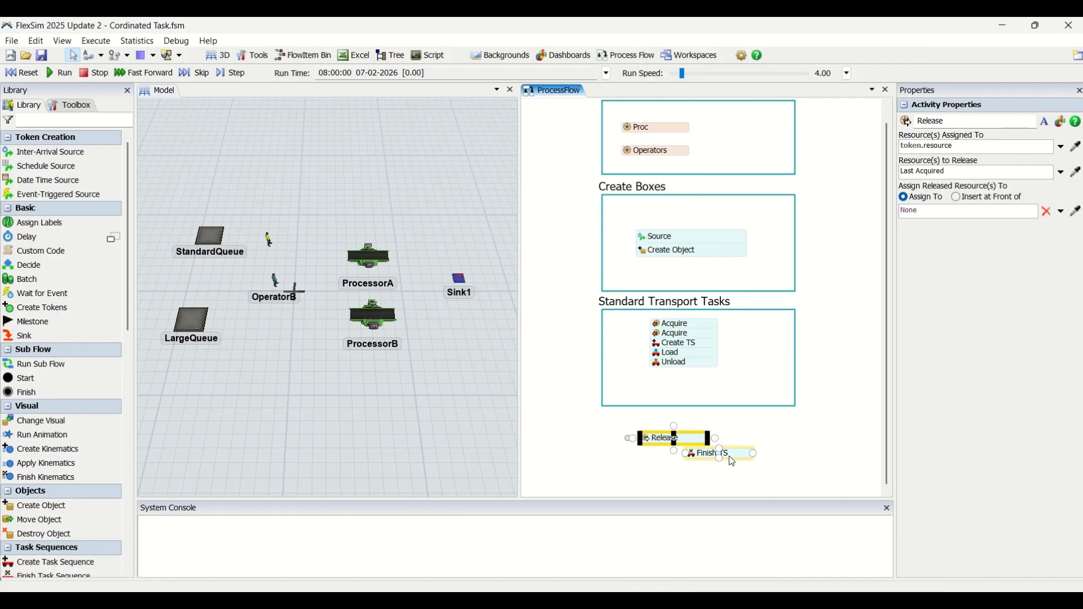
drag(728, 456, 697, 384)
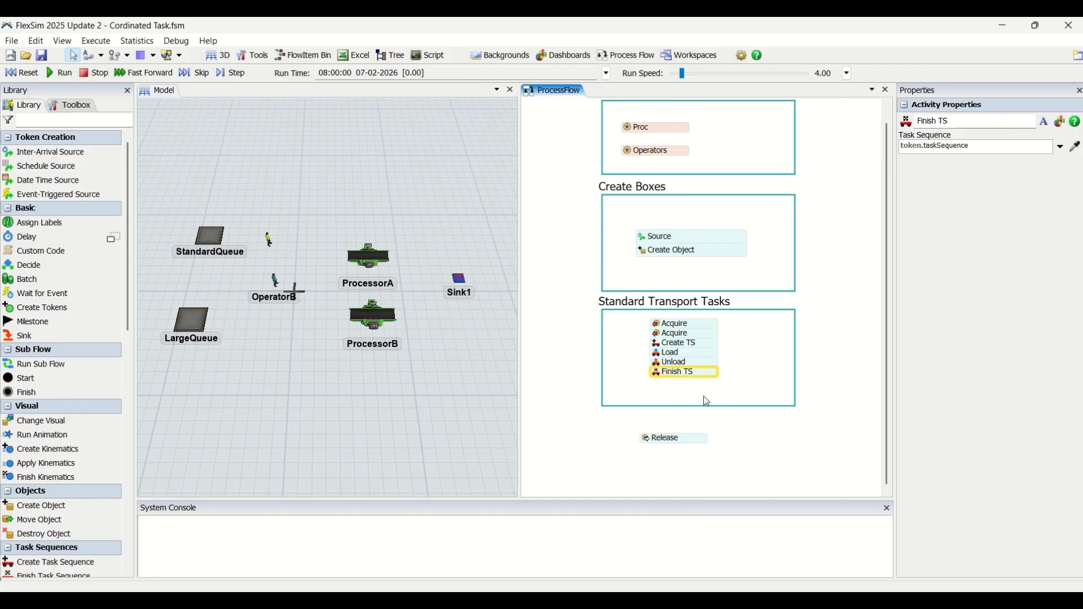
drag(699, 433, 706, 385)
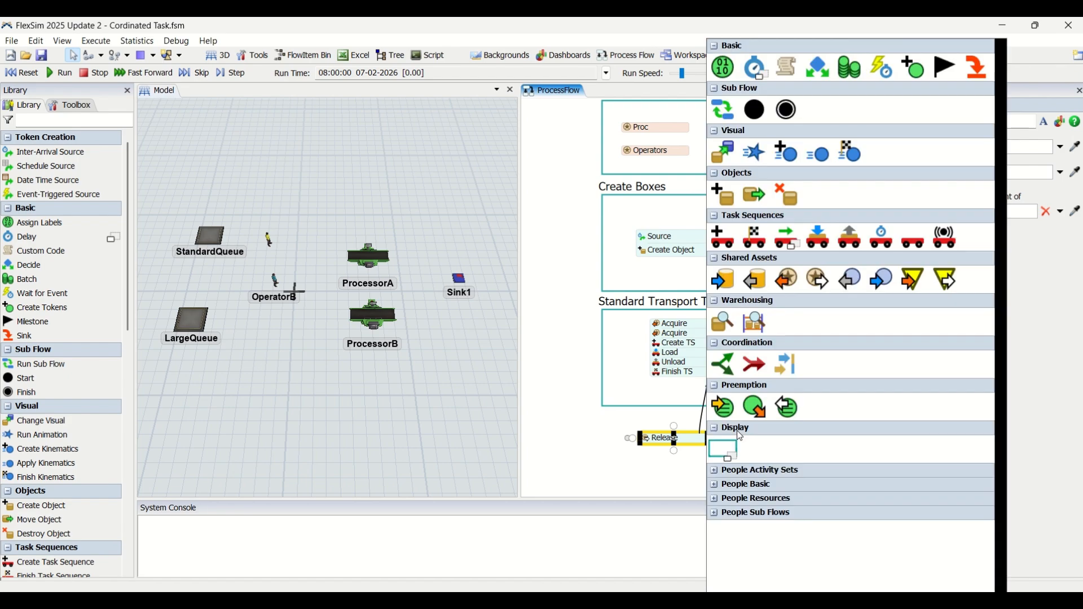
click(620, 443)
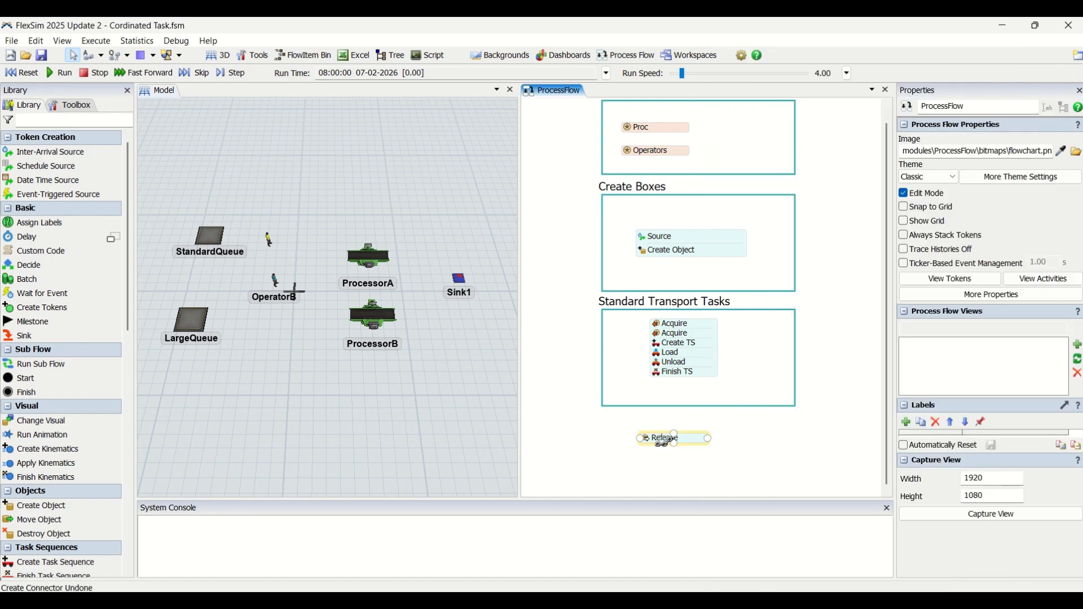
click(647, 438)
click(601, 465)
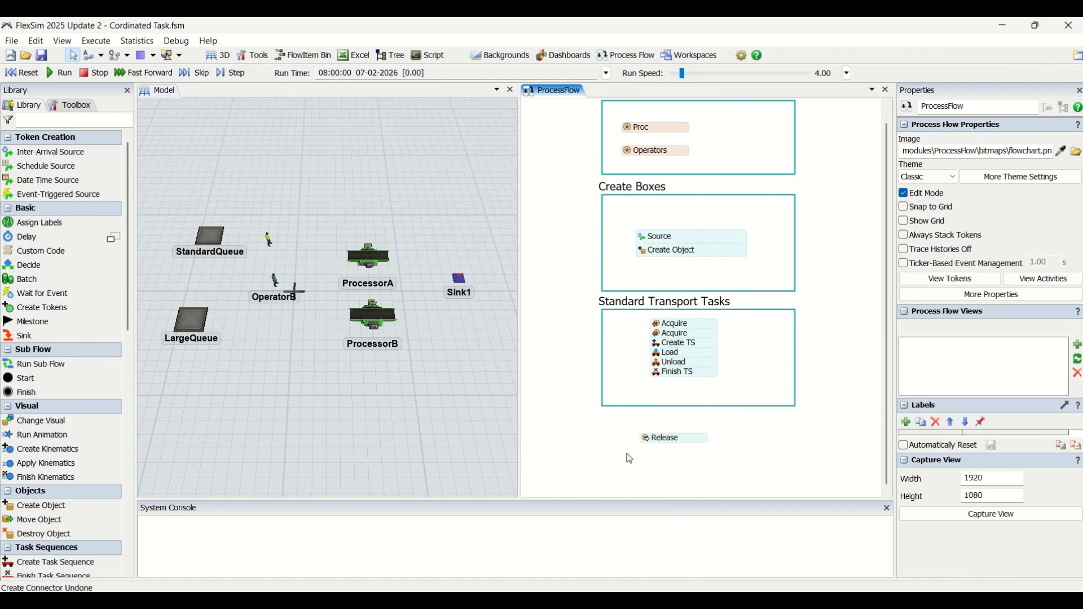
Attach the Release activity directly below Finish TS in the Standard Transport Tasks block
scroll(647, 439, up, 2)
drag(676, 446, 681, 367)
click(691, 437)
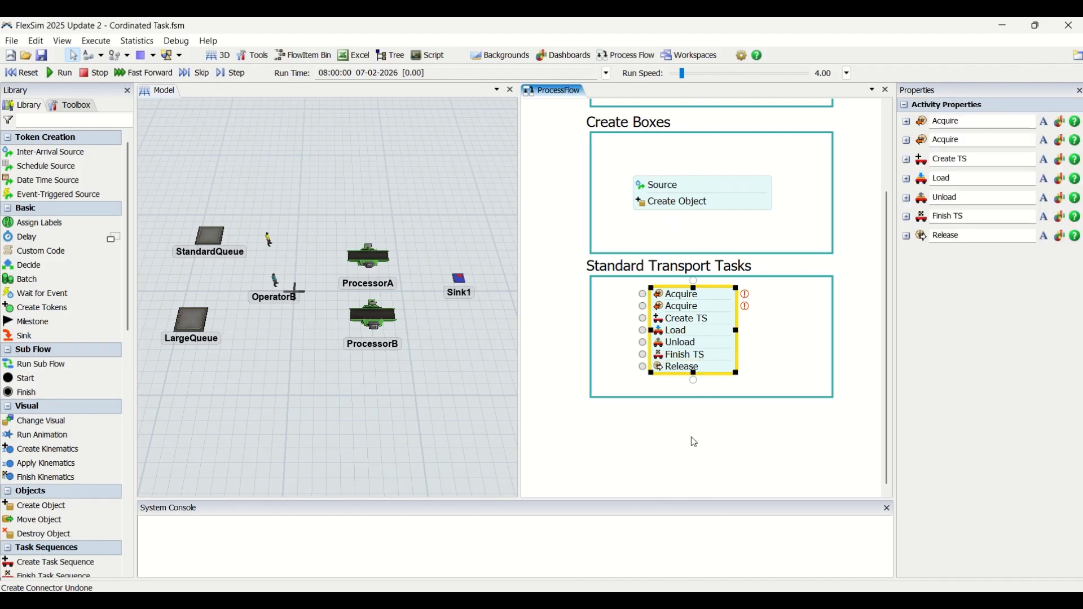
click(691, 437)
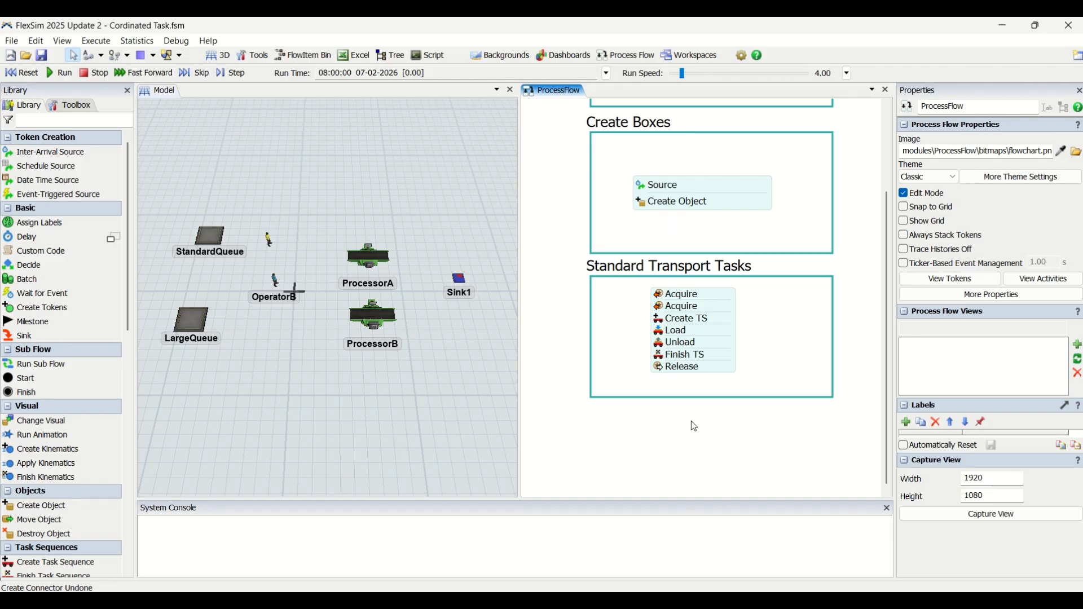
Add a Process shape directly below the Standard Transport Tasks container
drag(630, 458, 628, 370)
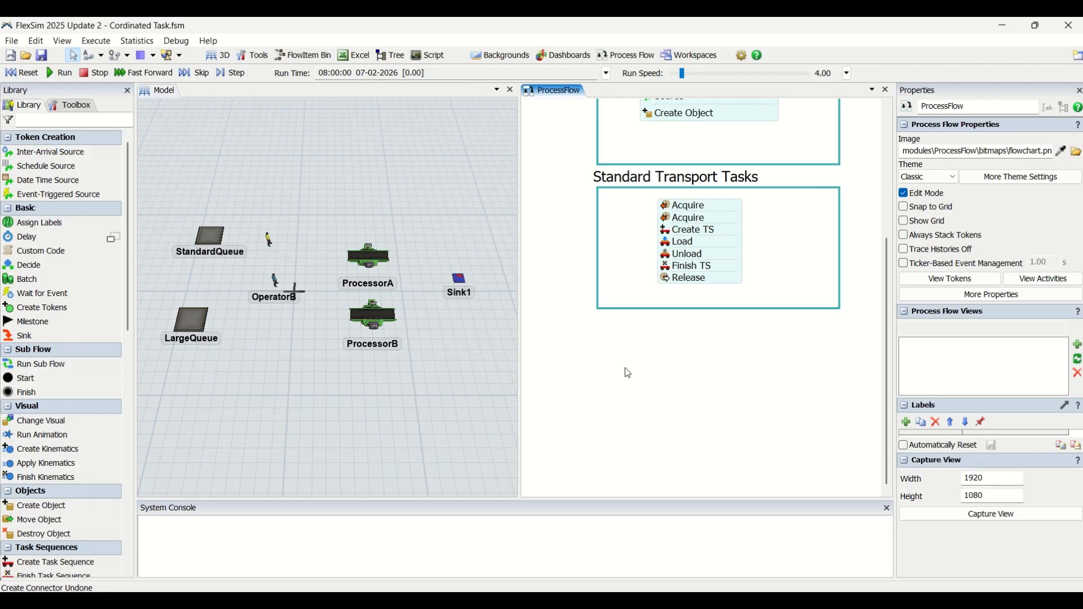
double_click(627, 370)
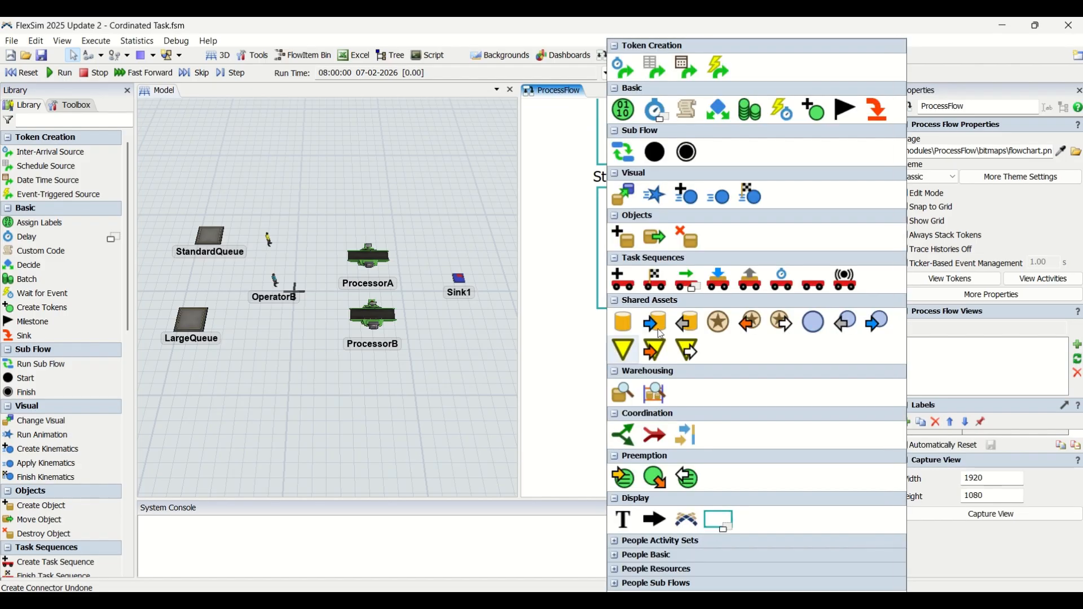
click(715, 525)
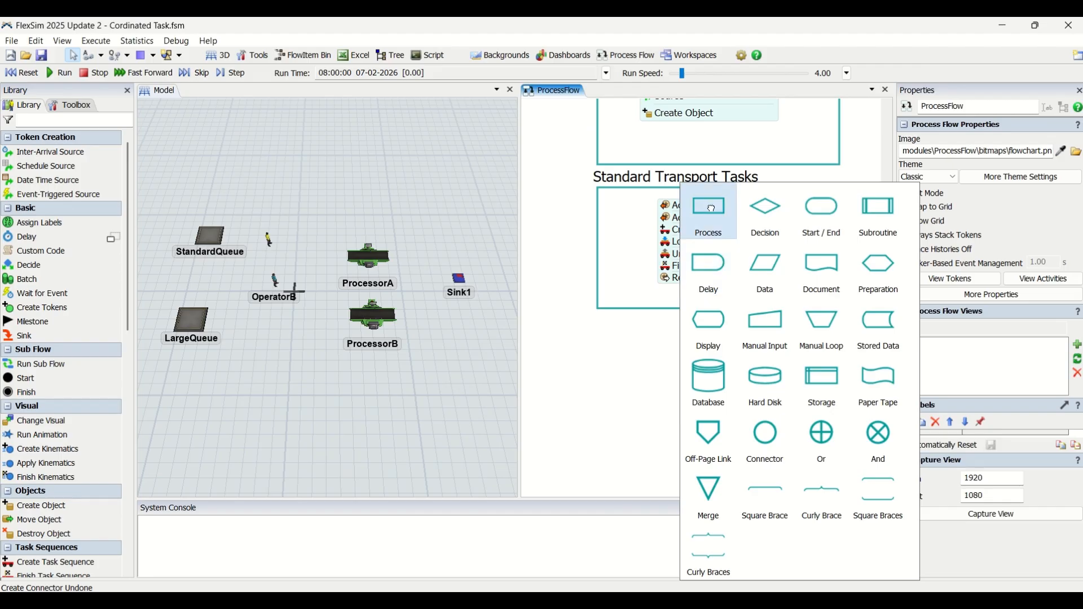
click(722, 239)
drag(677, 351, 671, 333)
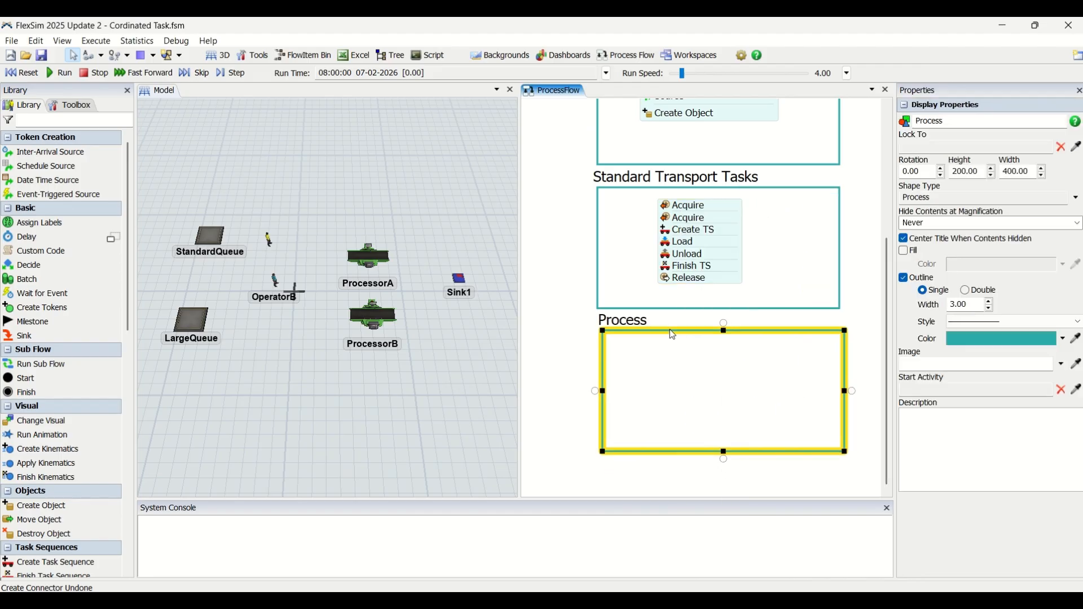
Rename the new Process container as Process Box
click(635, 328)
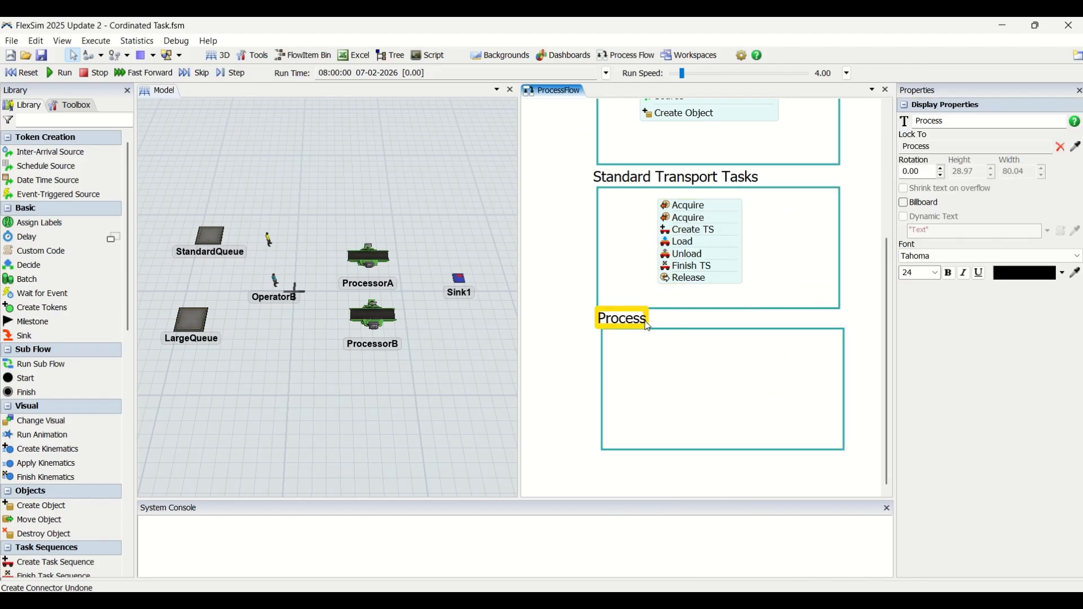
click(658, 321)
click(661, 320)
text(Box)
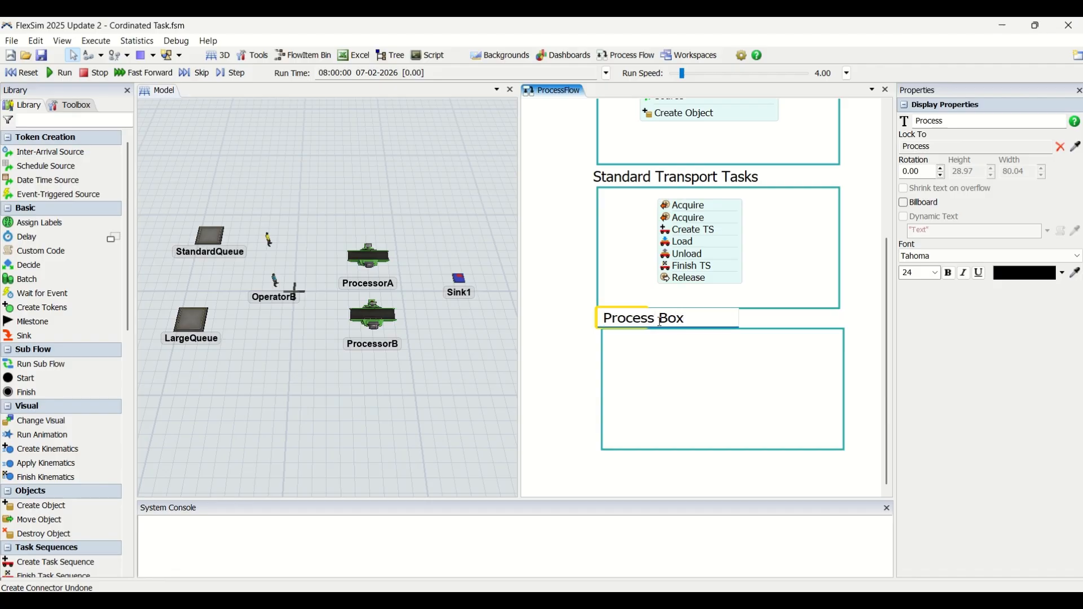
click(582, 354)
click(583, 354)
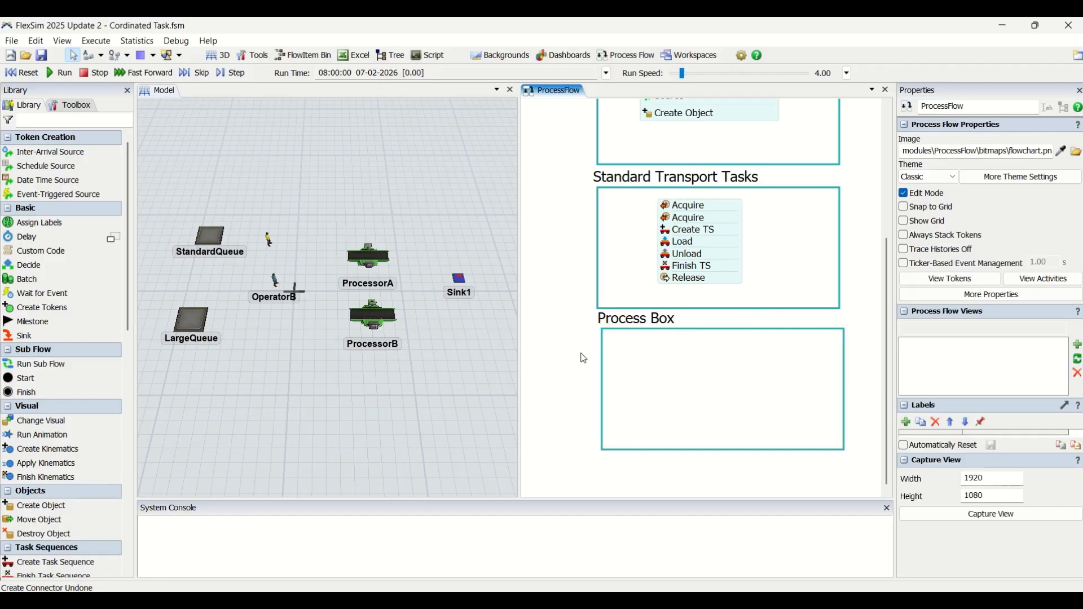
Add a Wait for Event activity in the Process Box container and attach a Release activity directly below it
double_click(681, 382)
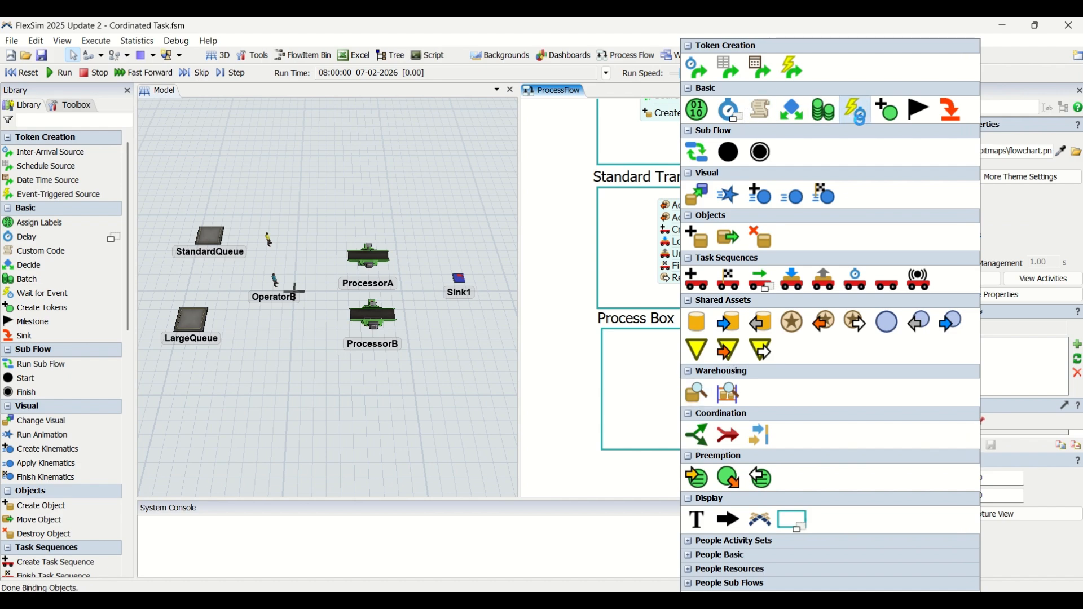
key(Return)
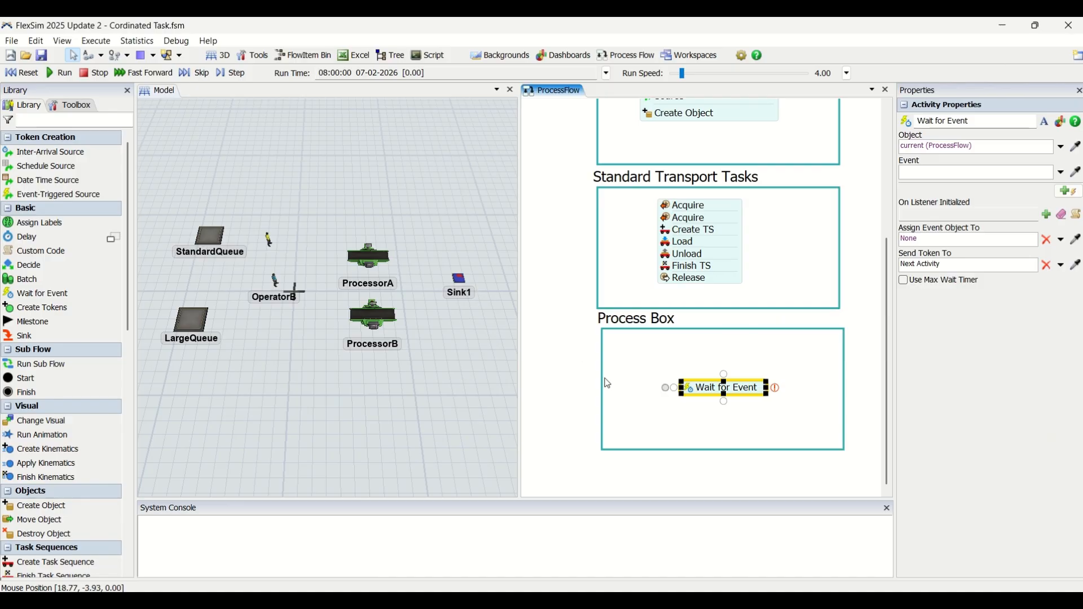
drag(711, 389, 688, 359)
double_click(685, 402)
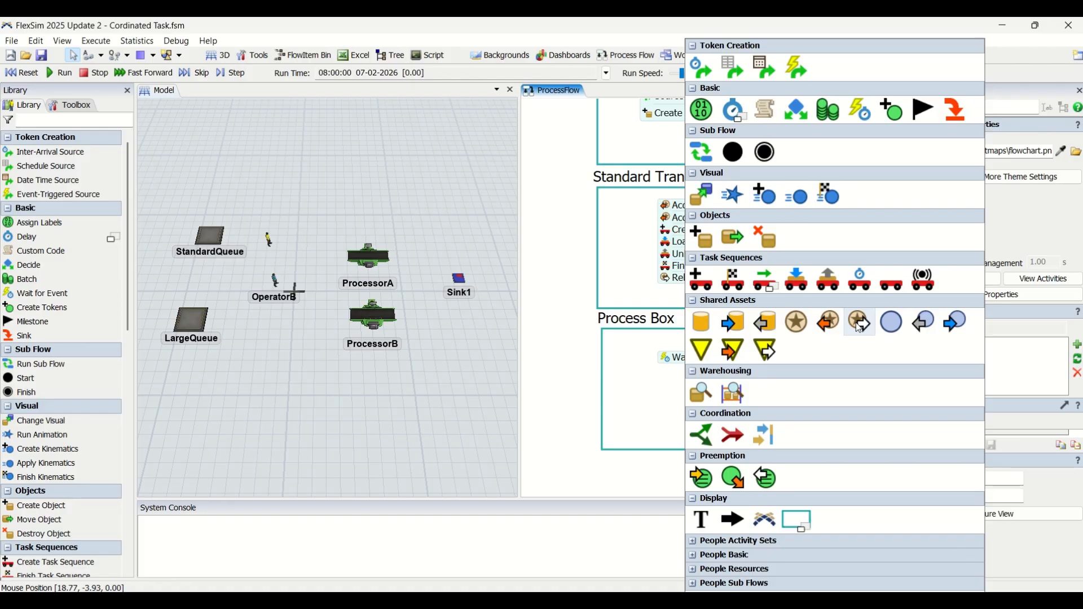
click(859, 322)
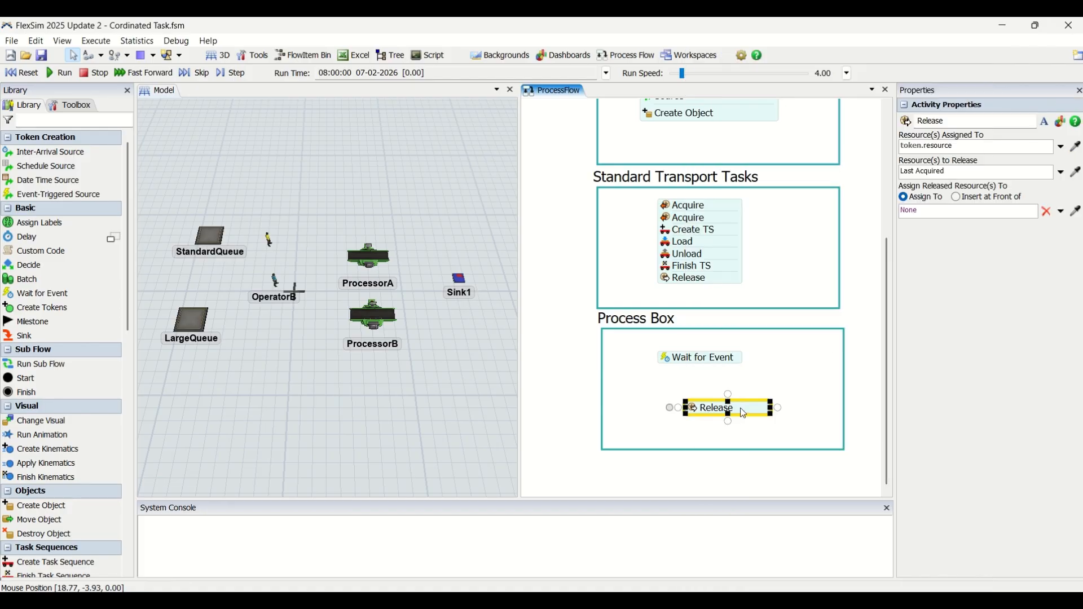
drag(739, 407, 713, 372)
Rename the Release activity in the Process Box container as Release Proc
double_click(712, 371)
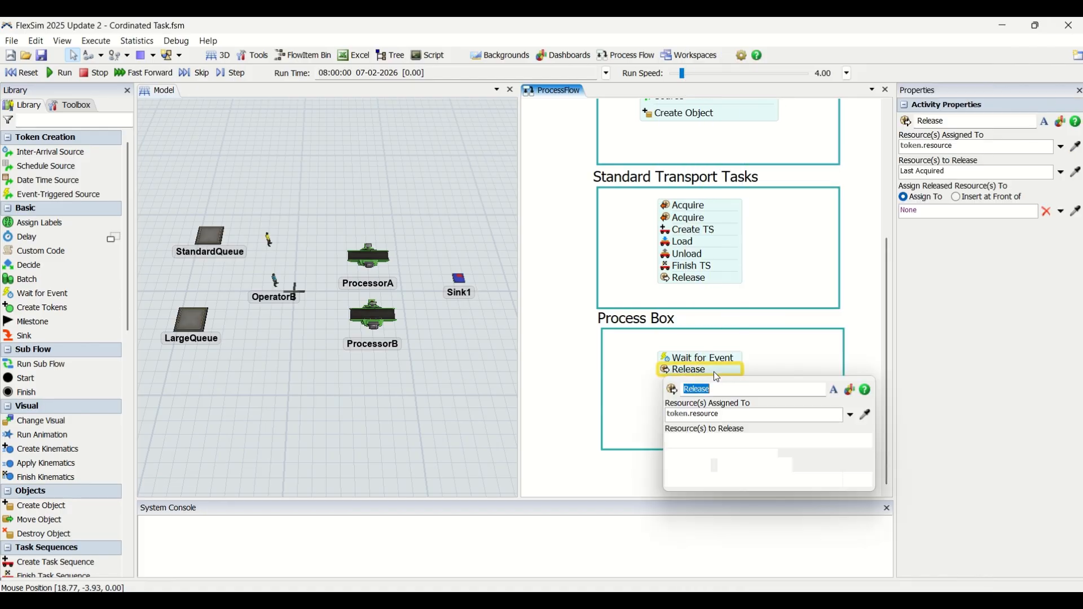
click(731, 391)
text(Pro)
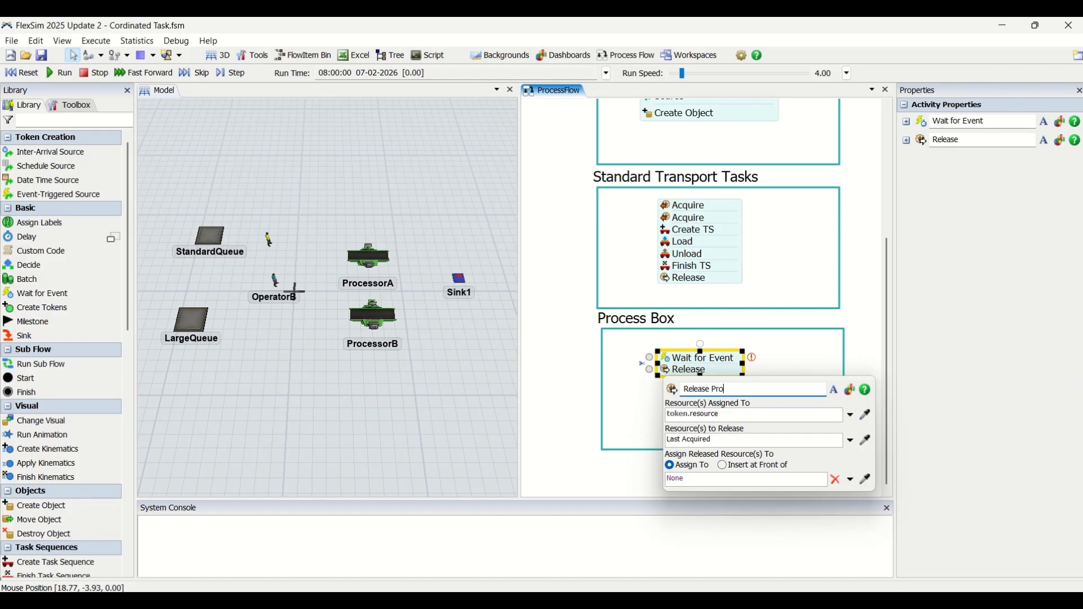
text(c)
key(Return)
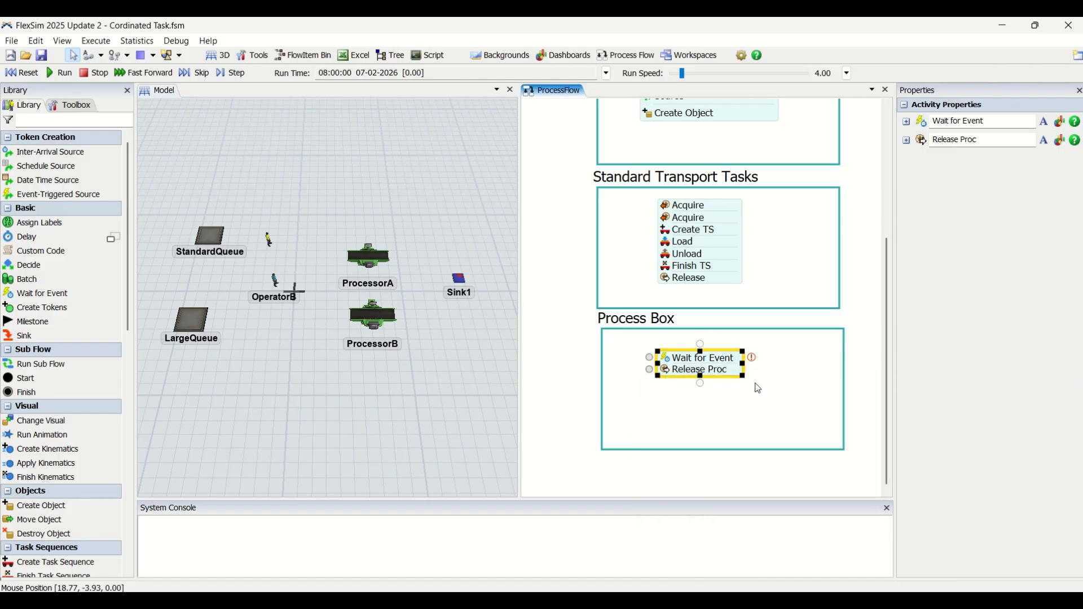
Rename the Release activity in the Standard Transport Tasks container as Release Operator
click(726, 280)
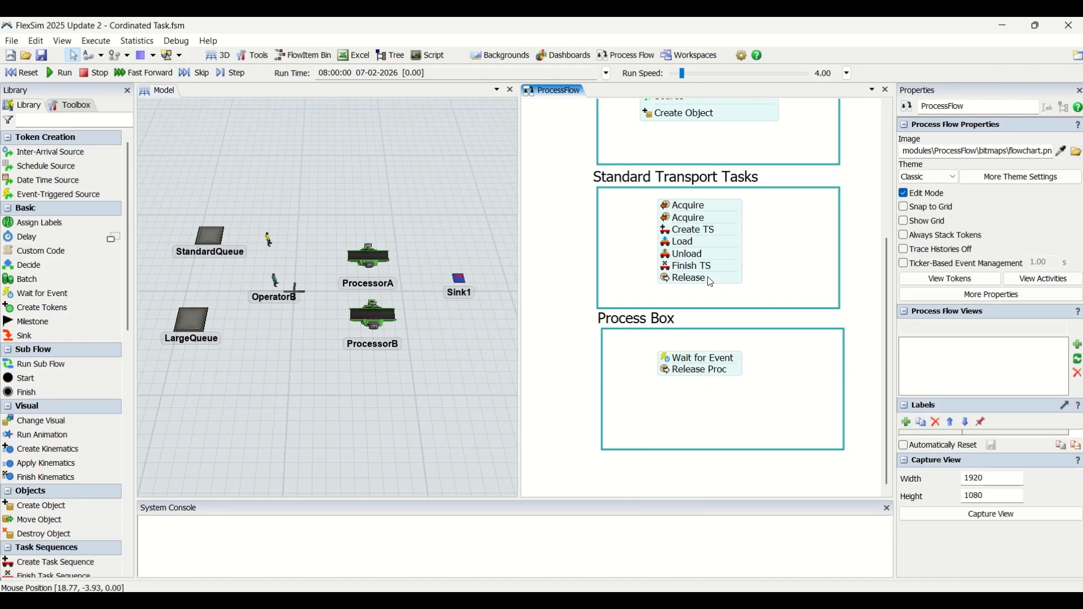
double_click(719, 282)
click(719, 281)
double_click(719, 282)
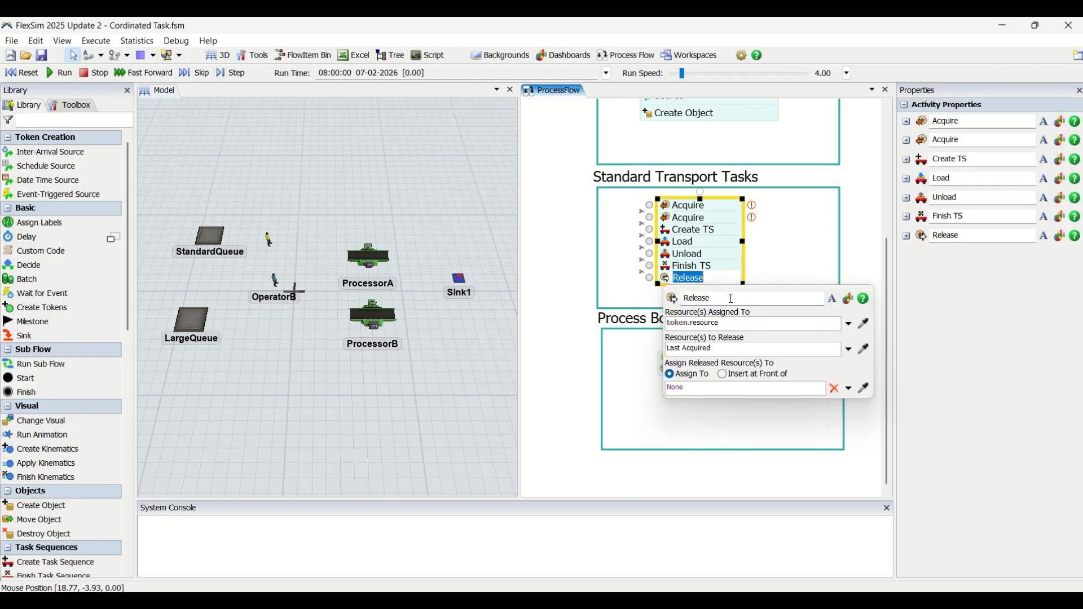
text(Op)
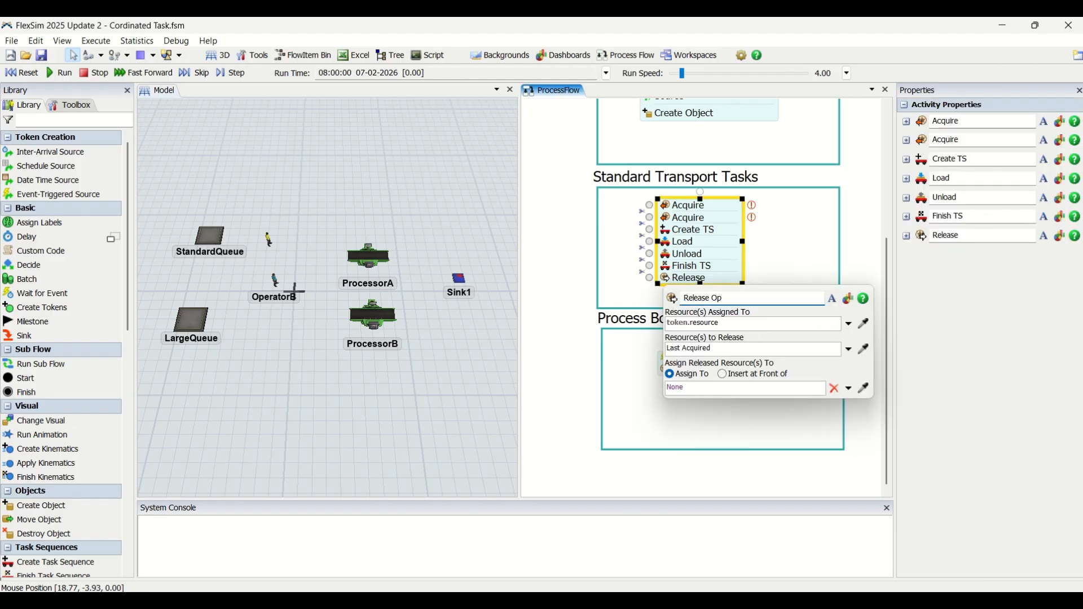
text(erator)
key(Return)
Add a Sink activity in the Process Box container and attach it directly below Release Proc
double_click(661, 405)
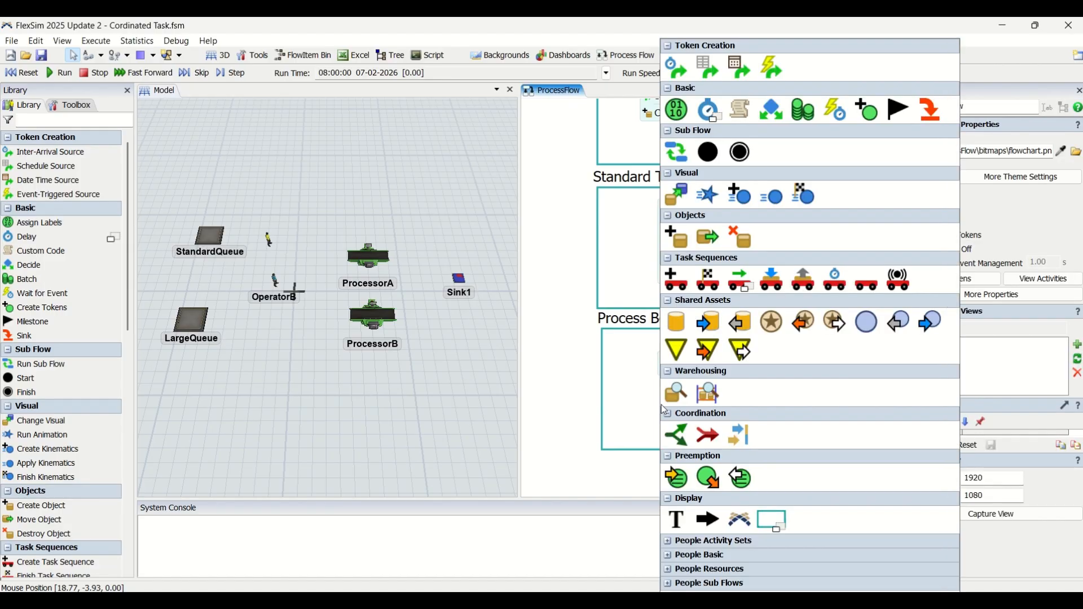
click(929, 110)
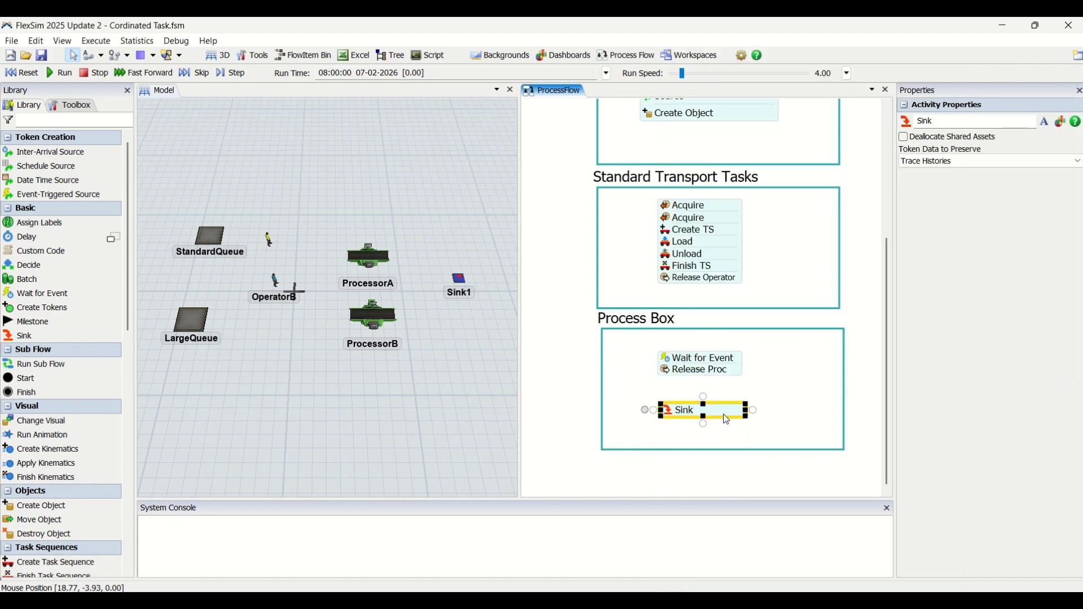
click(722, 376)
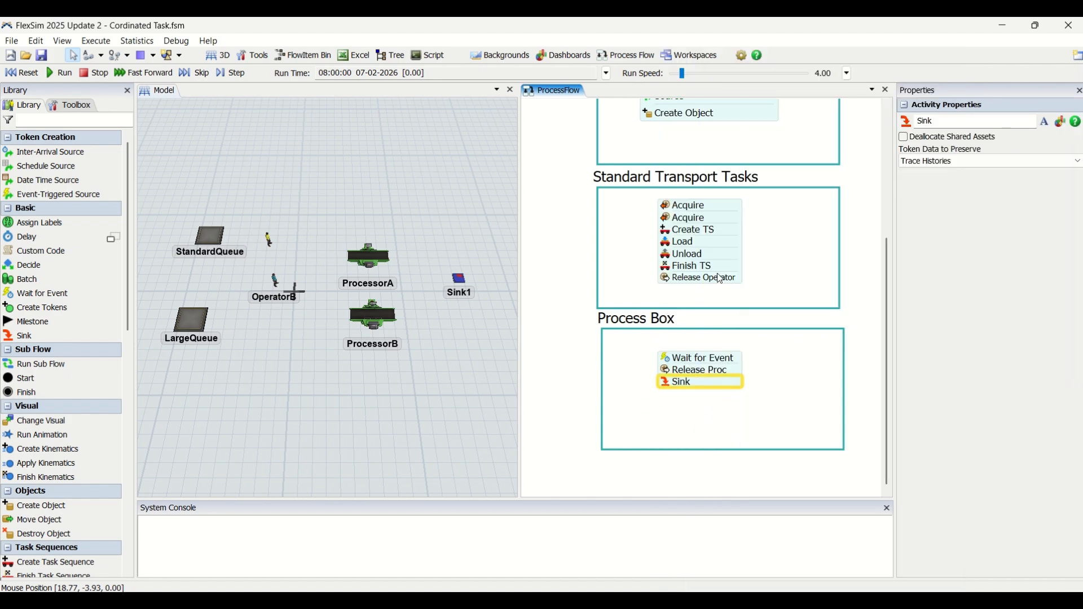
Set the resource reference of the first Acquire activity in Standard Transport Tasks to the Proc resource
scroll(868, 187, down, 4)
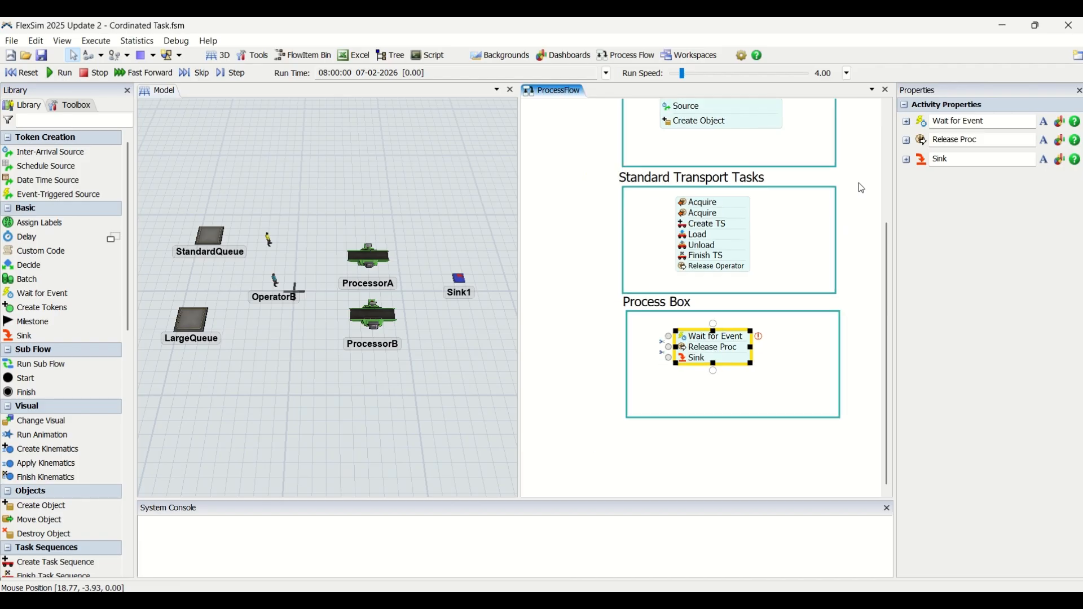
scroll(822, 220, down, 1)
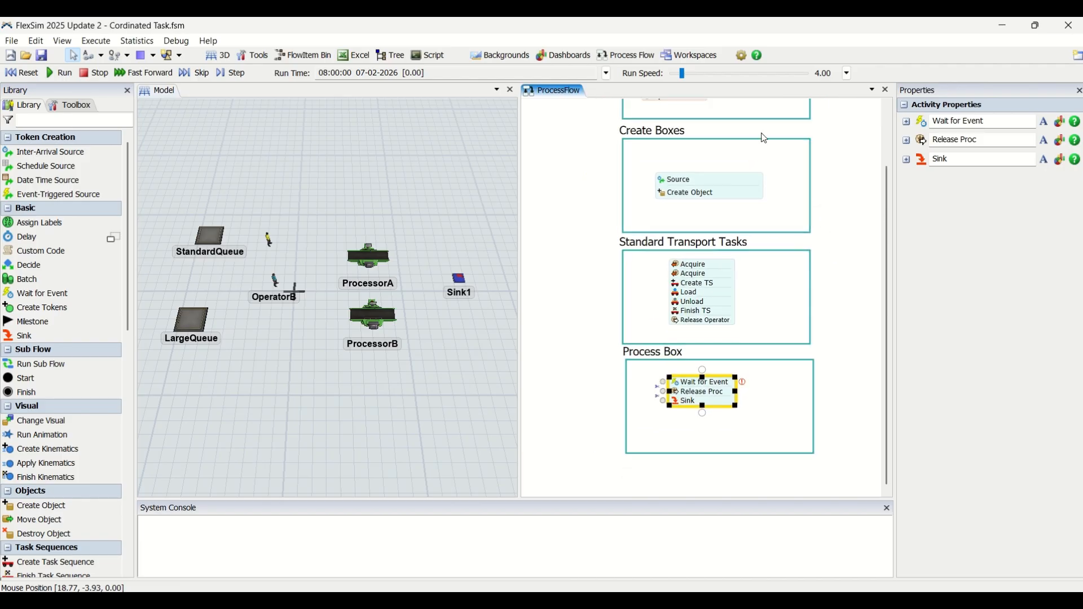
scroll(714, 399, up, 1)
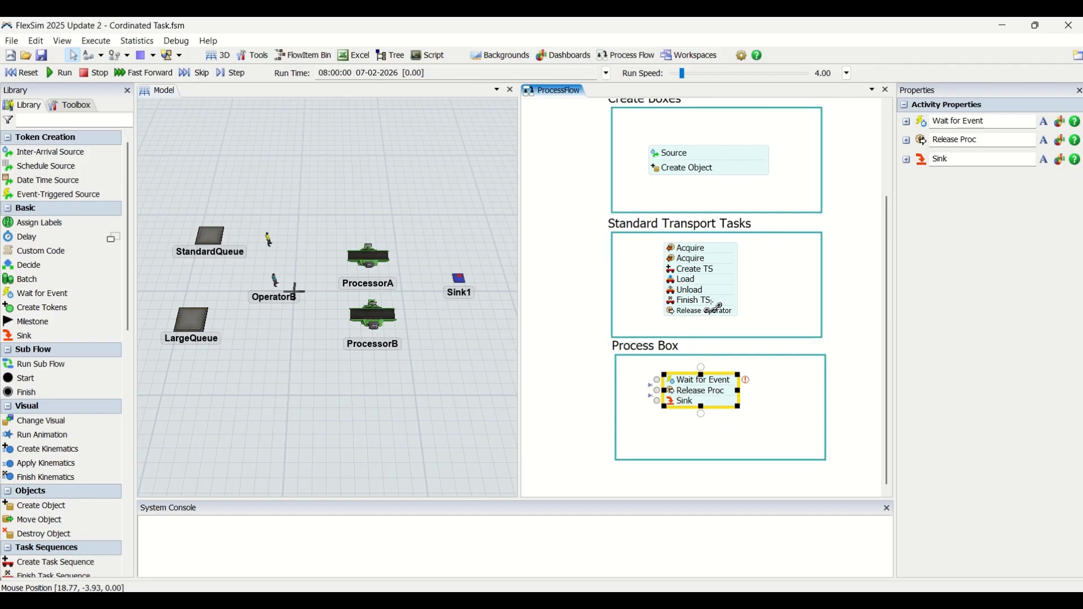
double_click(676, 254)
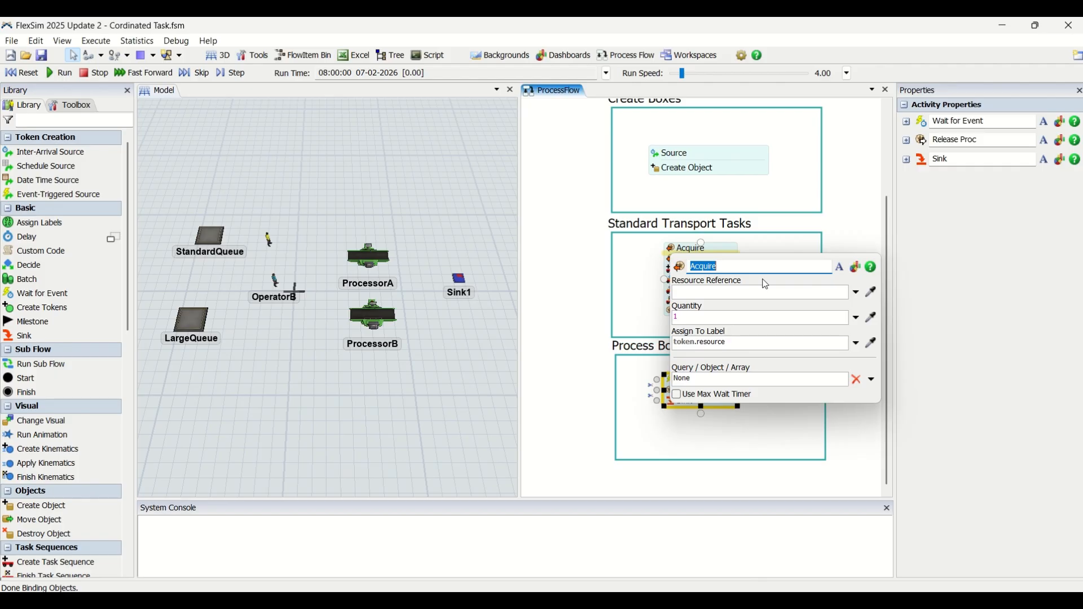
click(856, 292)
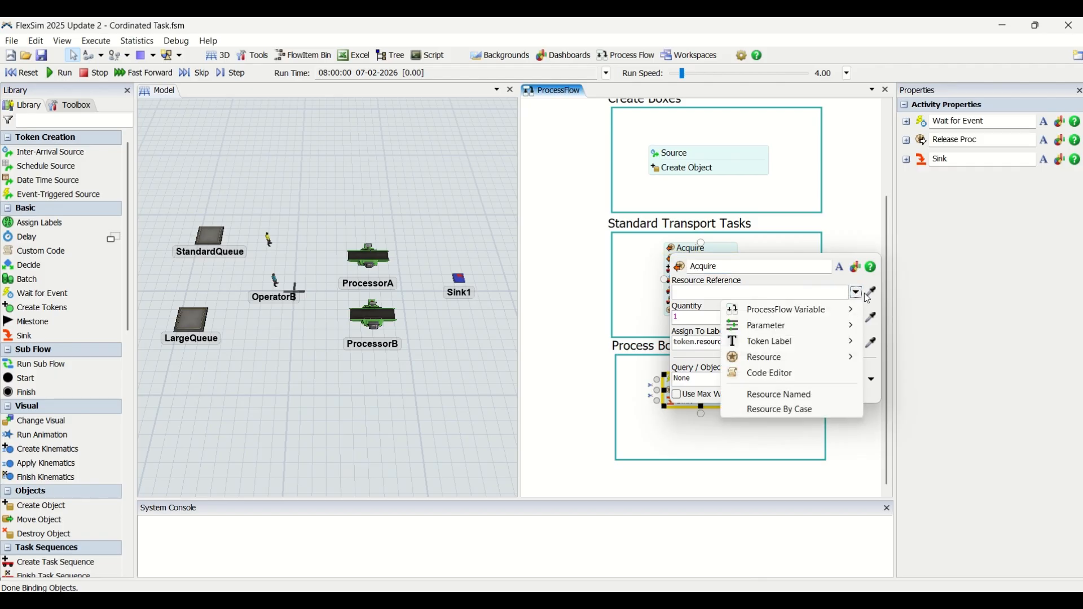
click(870, 293)
scroll(728, 164, down, 5)
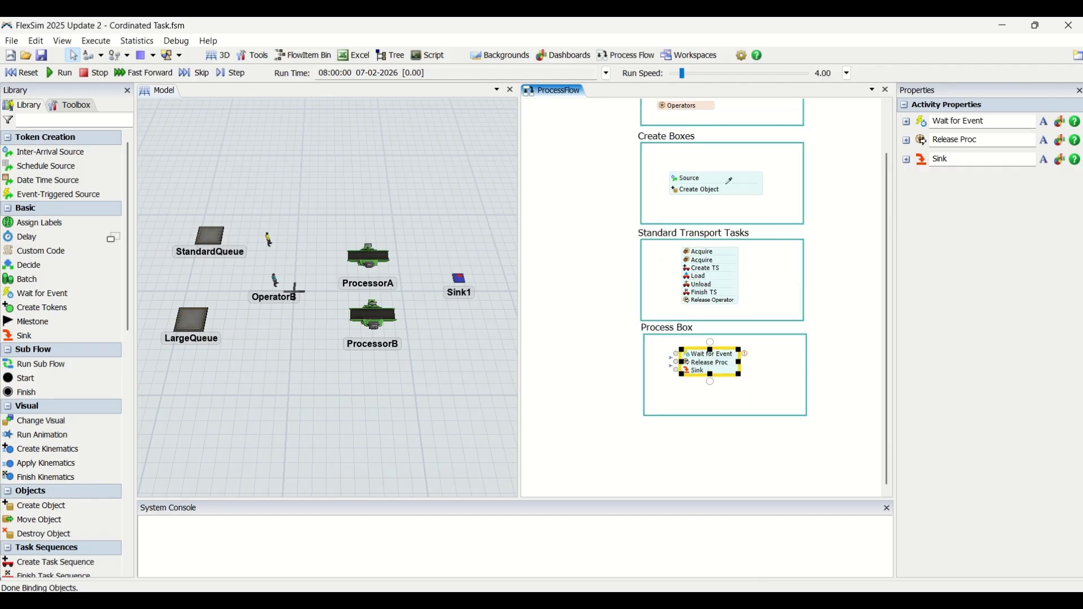
click(699, 102)
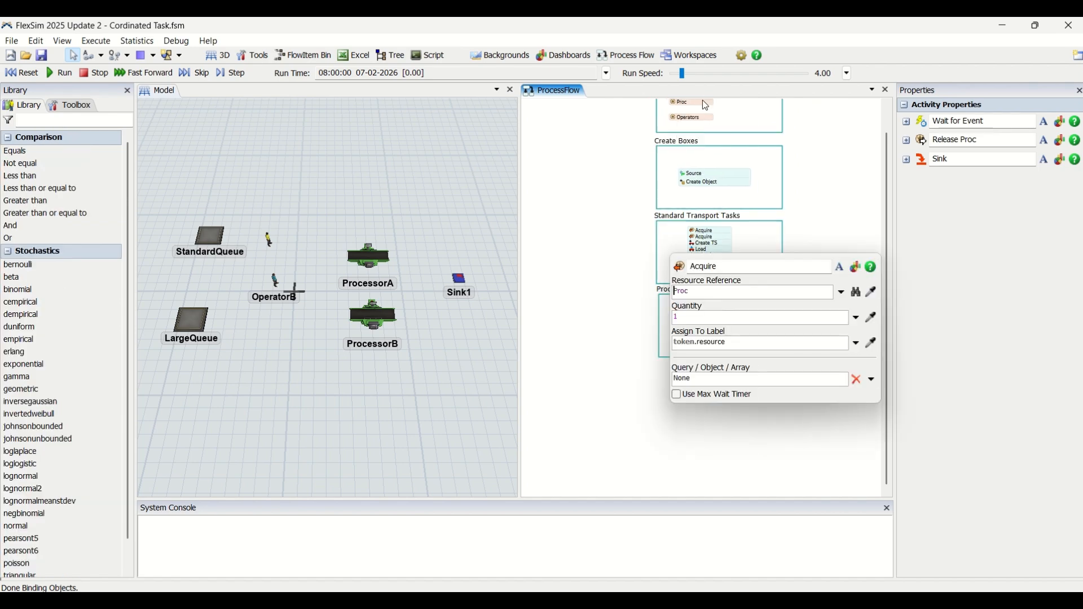
click(613, 213)
Set the resource reference of the second Acquire activity in Standard Transport Tasks to the Operators resource
scroll(613, 213, up, 4)
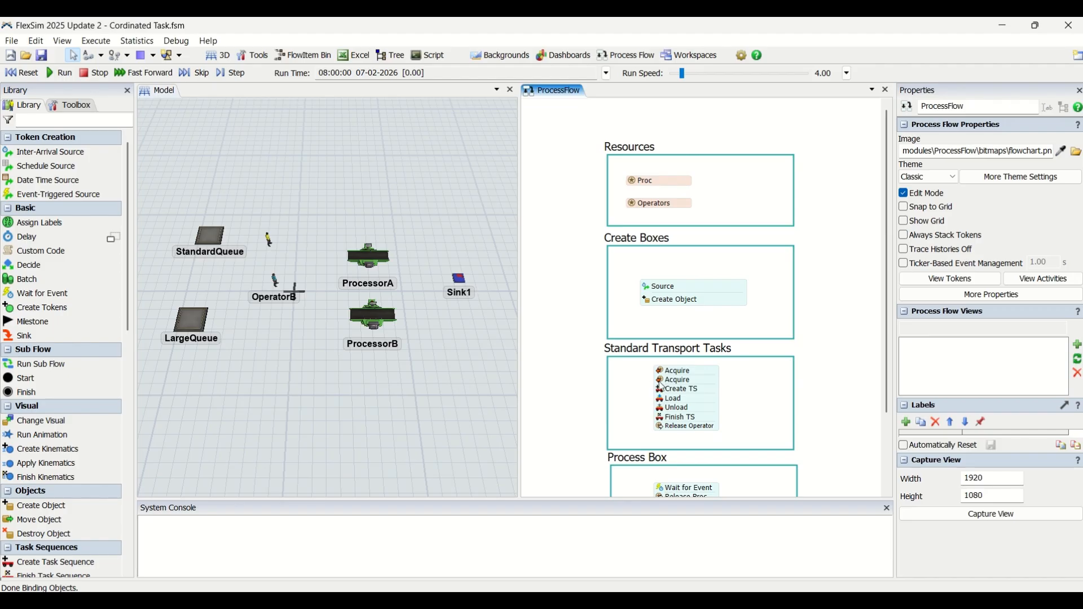
click(661, 383)
click(854, 424)
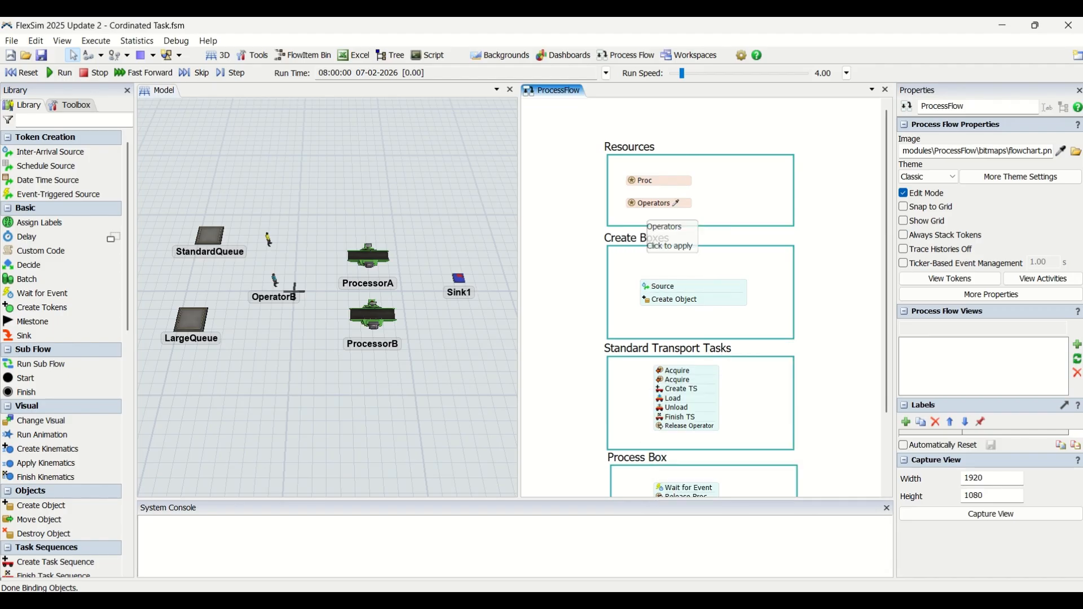
click(674, 204)
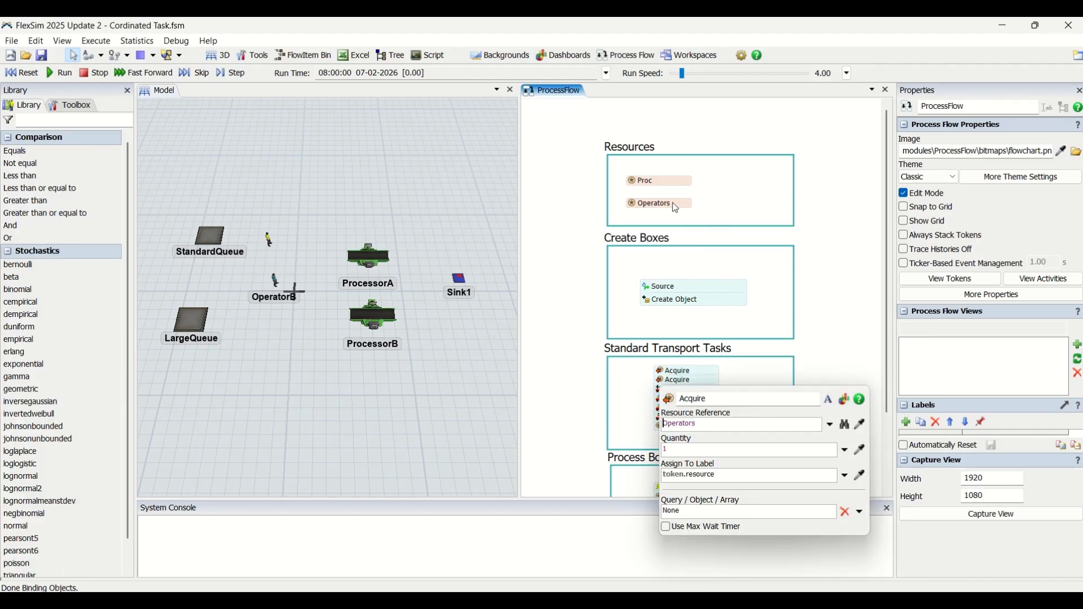
click(571, 392)
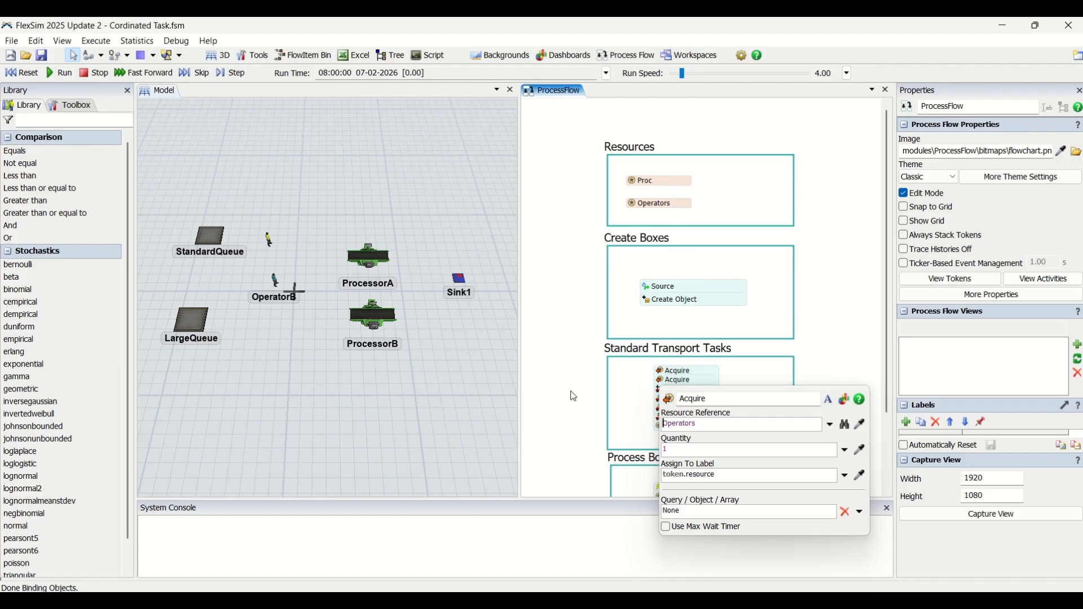
Assign the resource acquired by the first Acquire activity to the label token.Processor
click(672, 377)
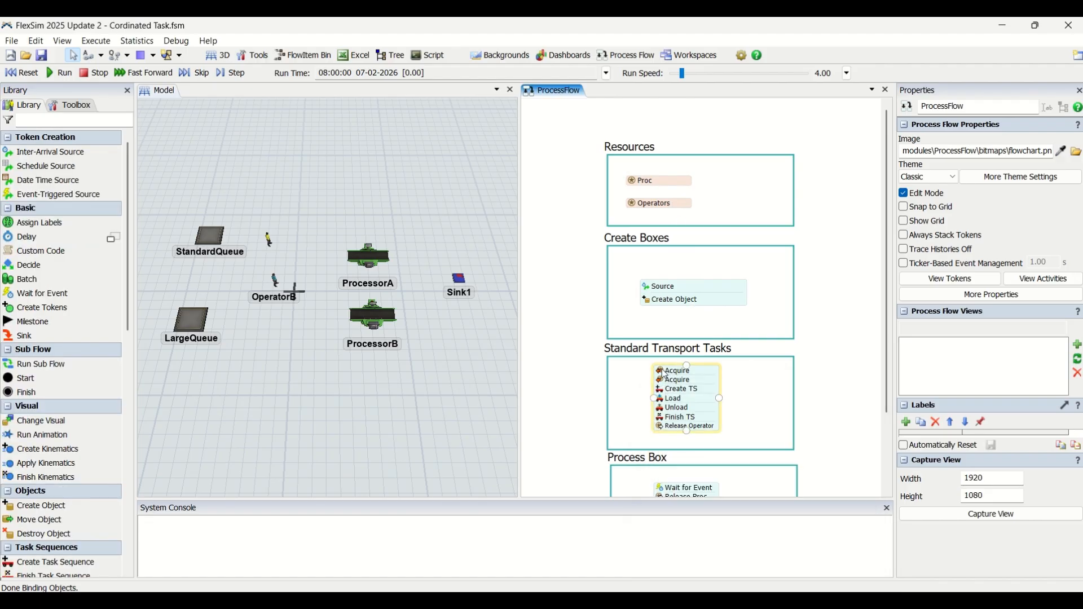
click(667, 374)
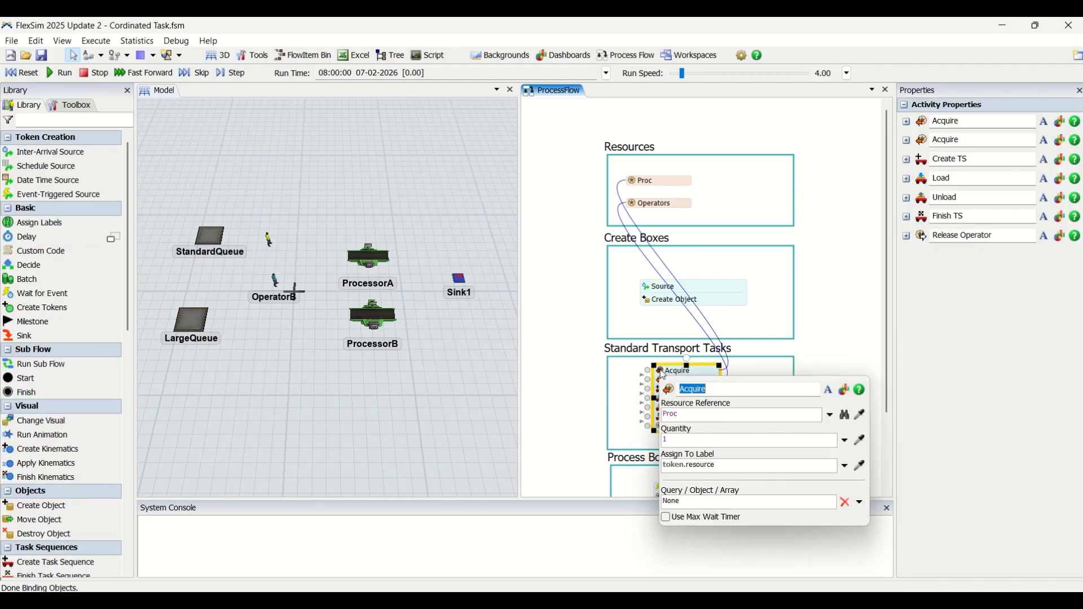
double_click(709, 468)
text(P)
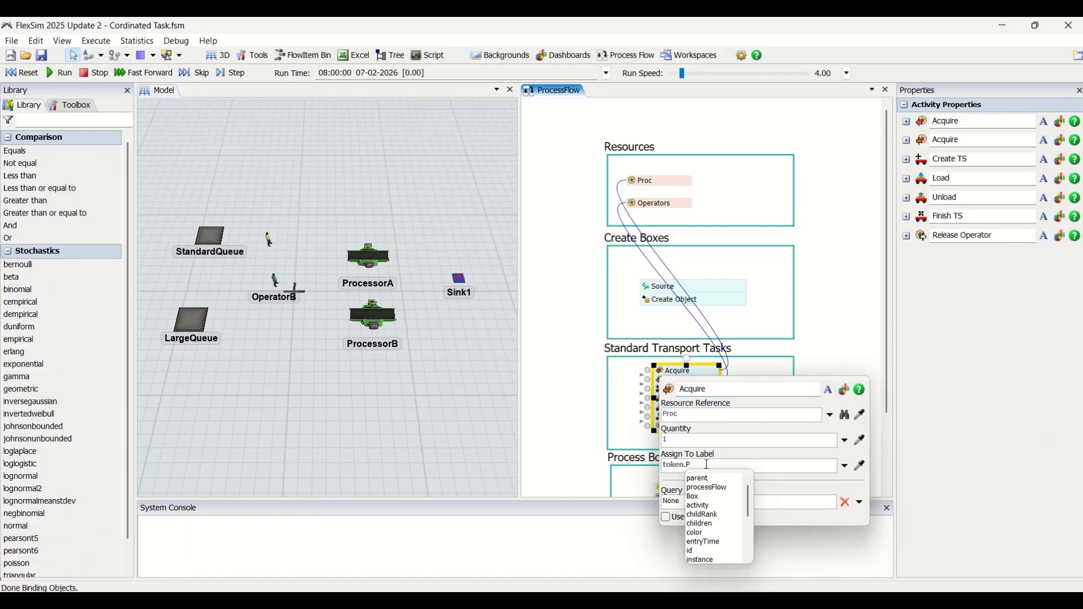
text(rocessor)
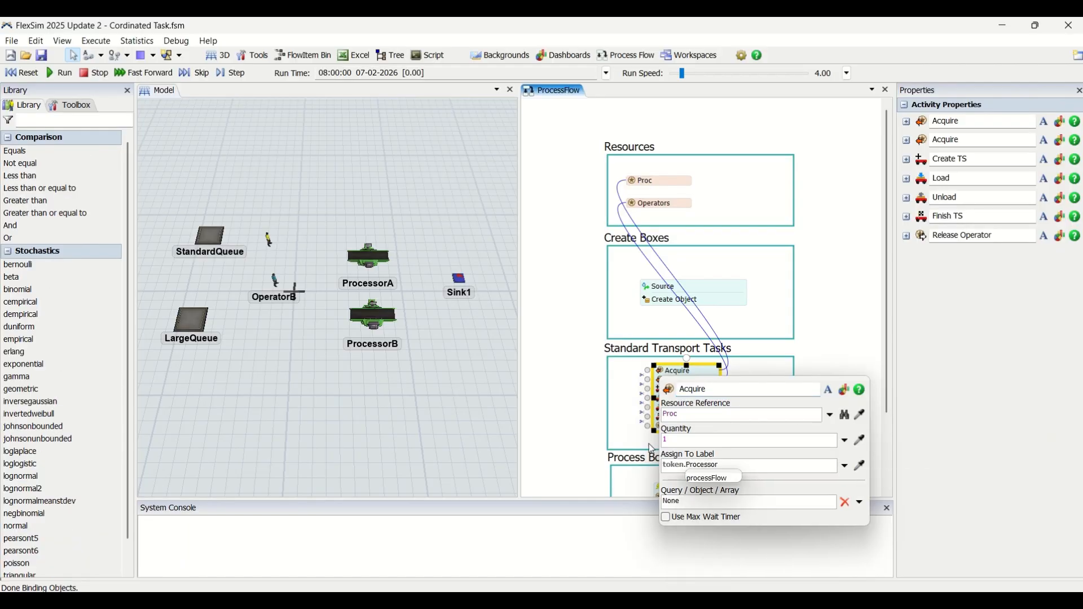
click(597, 441)
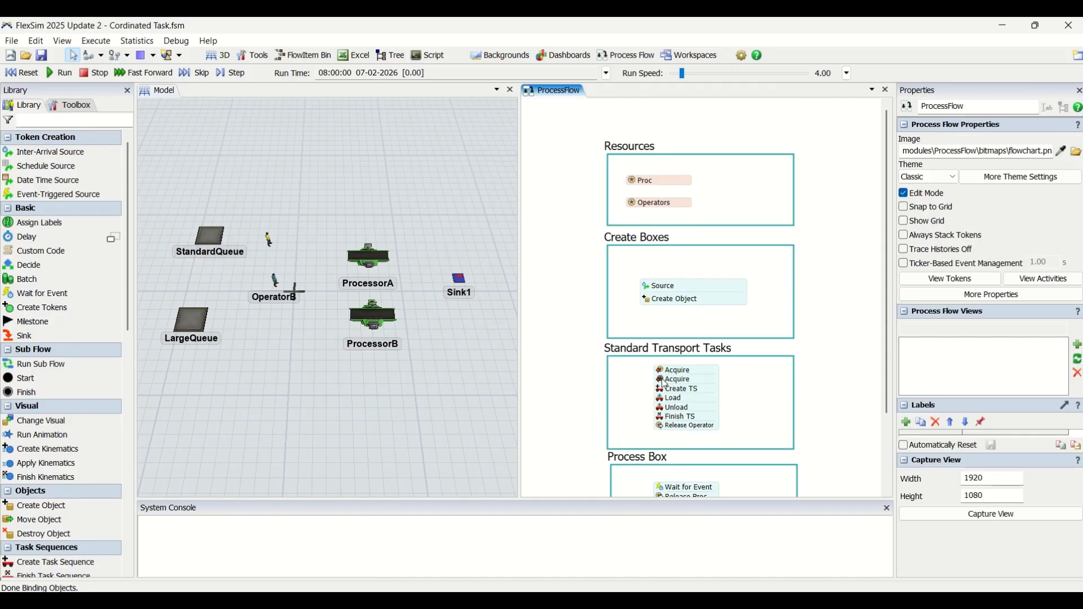
Assign the resource acquired by the second Acquire activity to the label token.Operator
click(665, 381)
double_click(708, 475)
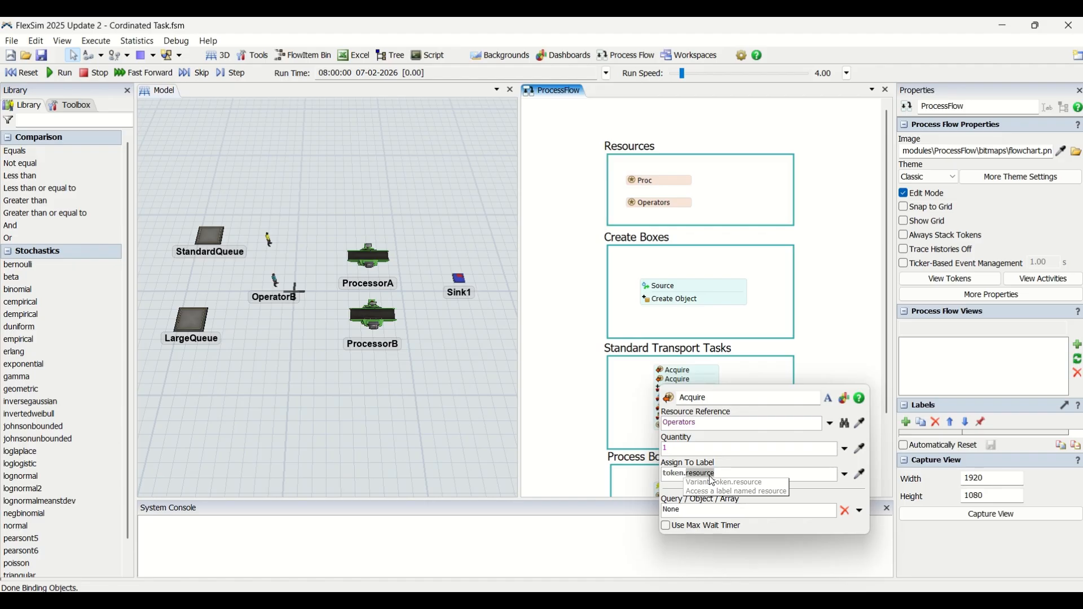
text(Operator)
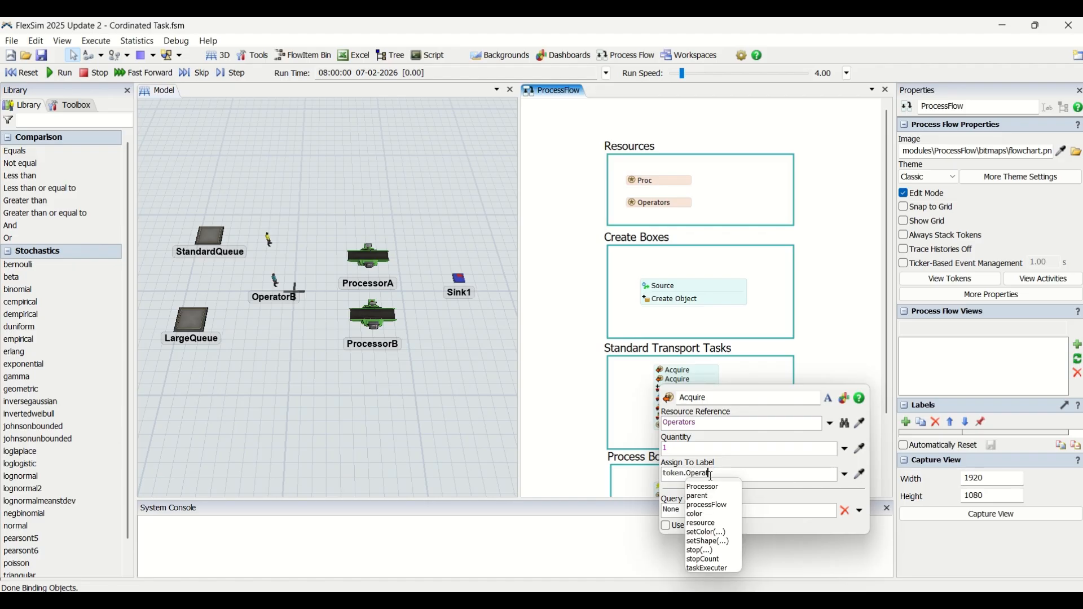
click(829, 354)
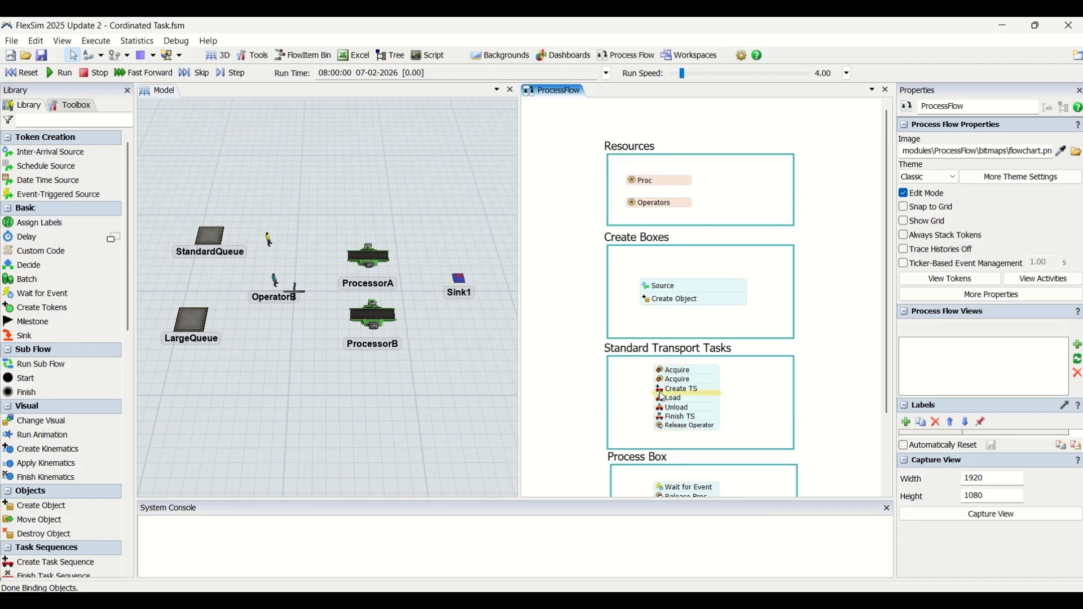
Set the task executer / dispatcher of the Create TS activity to token.Operator
double_click(662, 391)
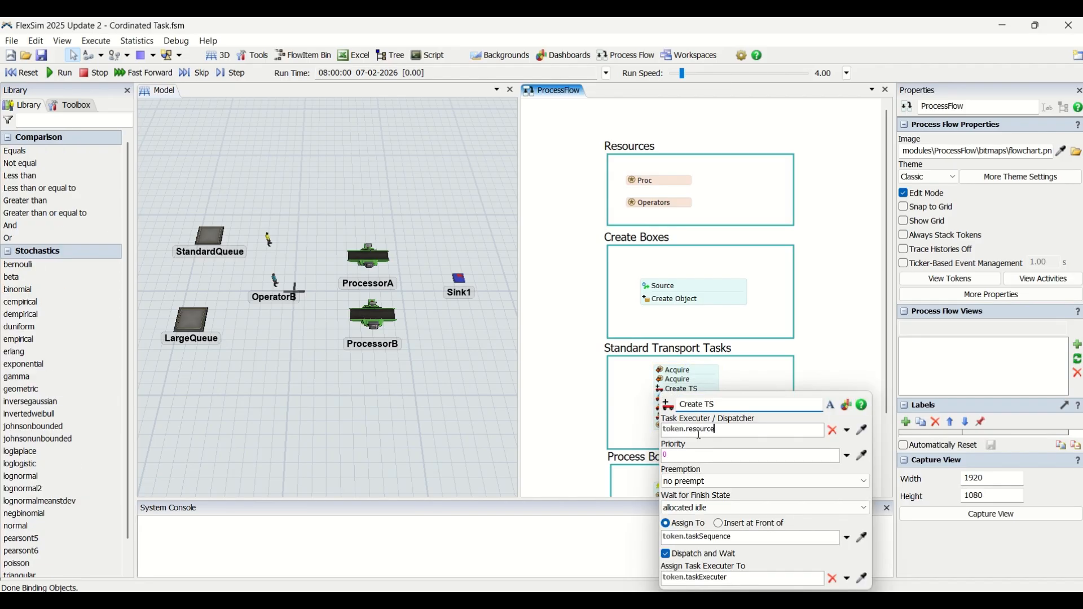
double_click(699, 431)
text(Operator)
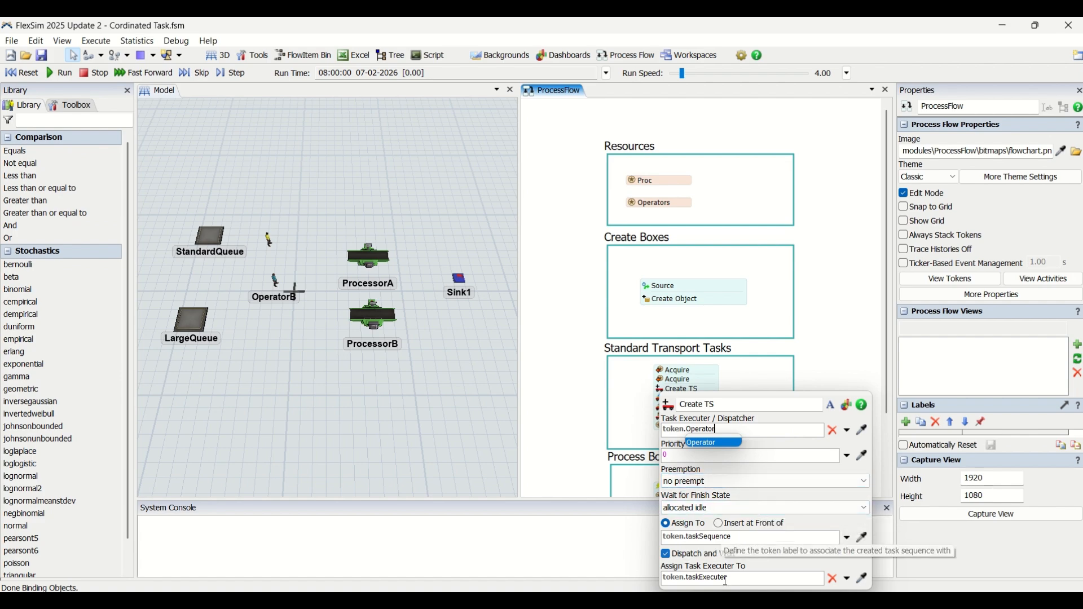
click(579, 444)
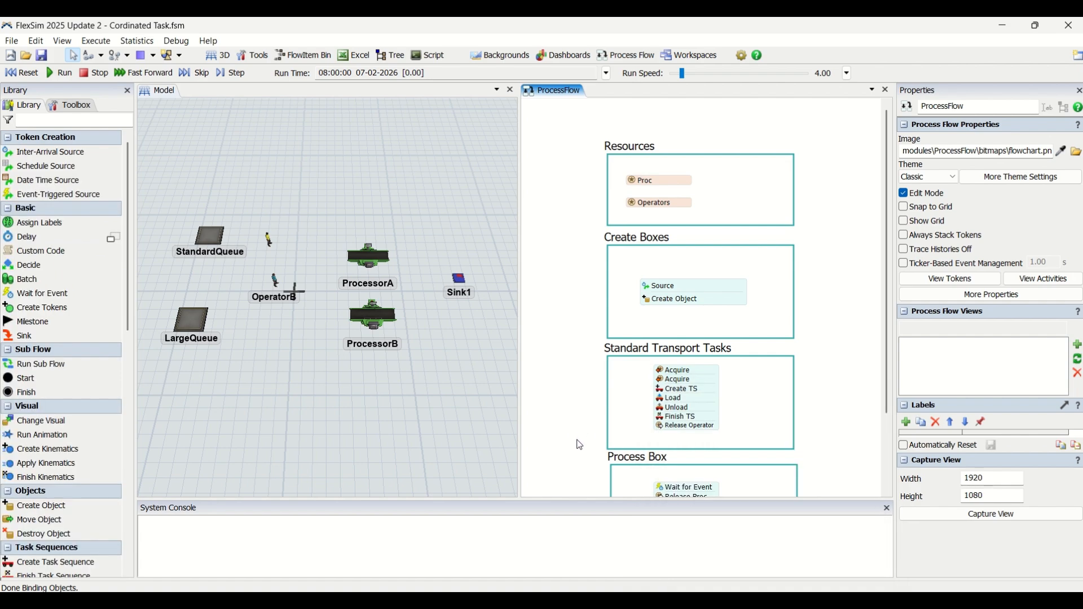
Set the item of the Load activity in Standard Transport Tasks to token.Box
drag(579, 444, 588, 326)
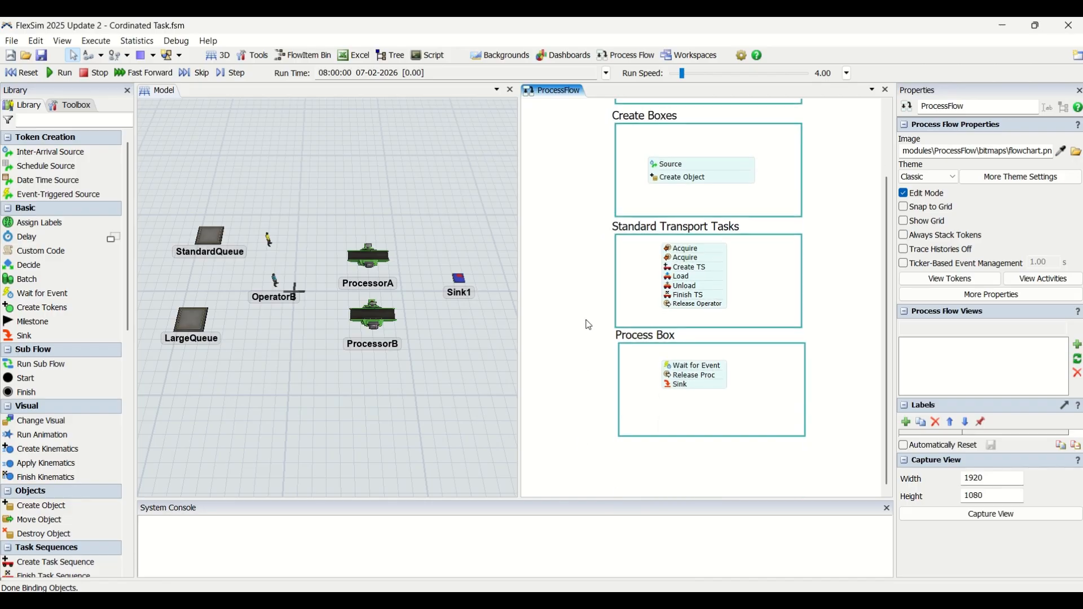
click(669, 280)
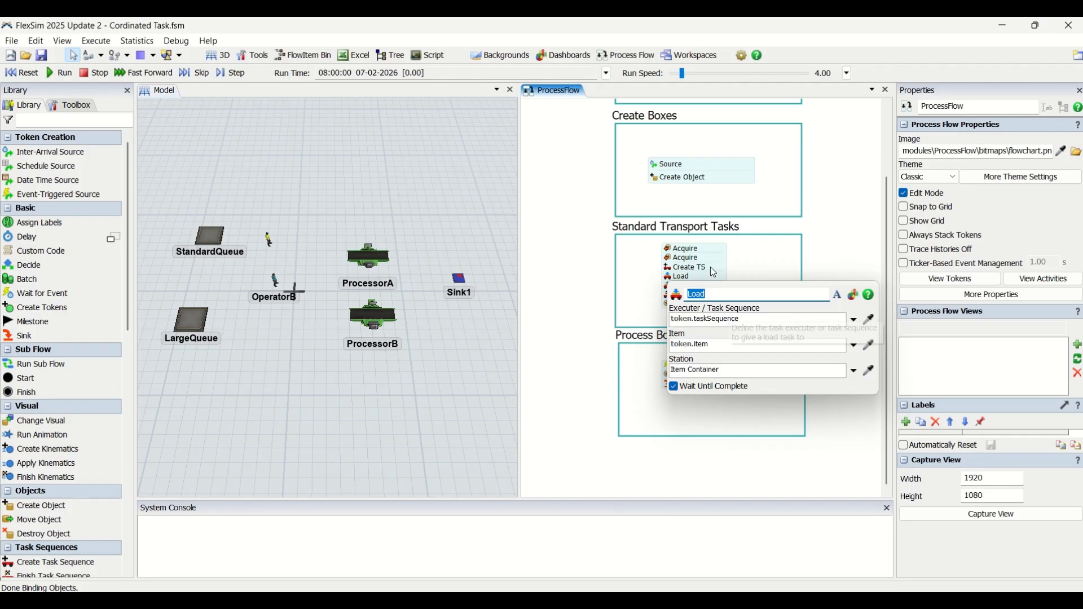
double_click(703, 344)
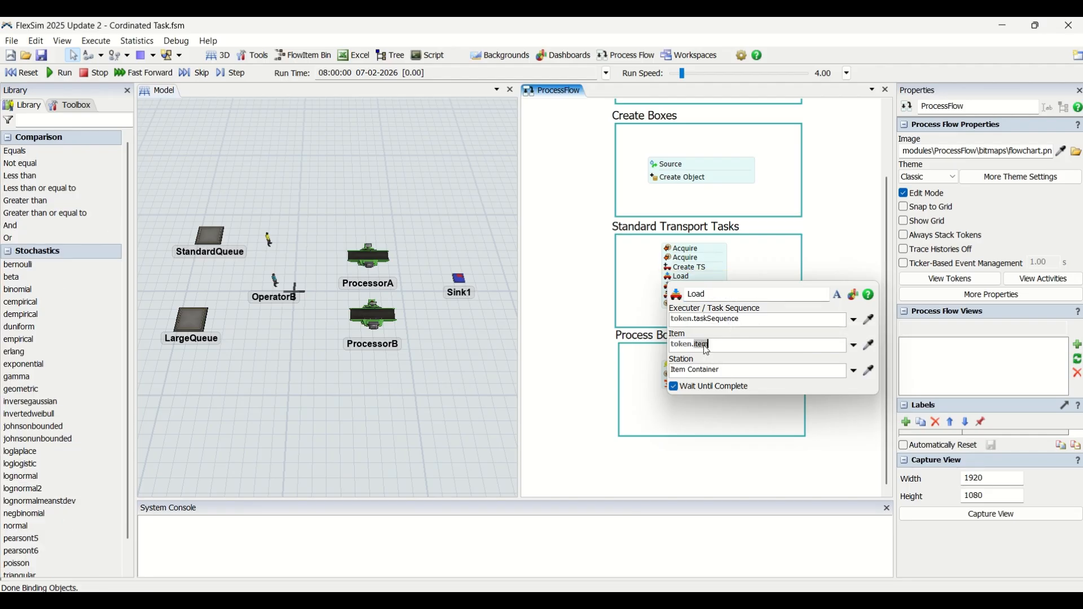
text(Box)
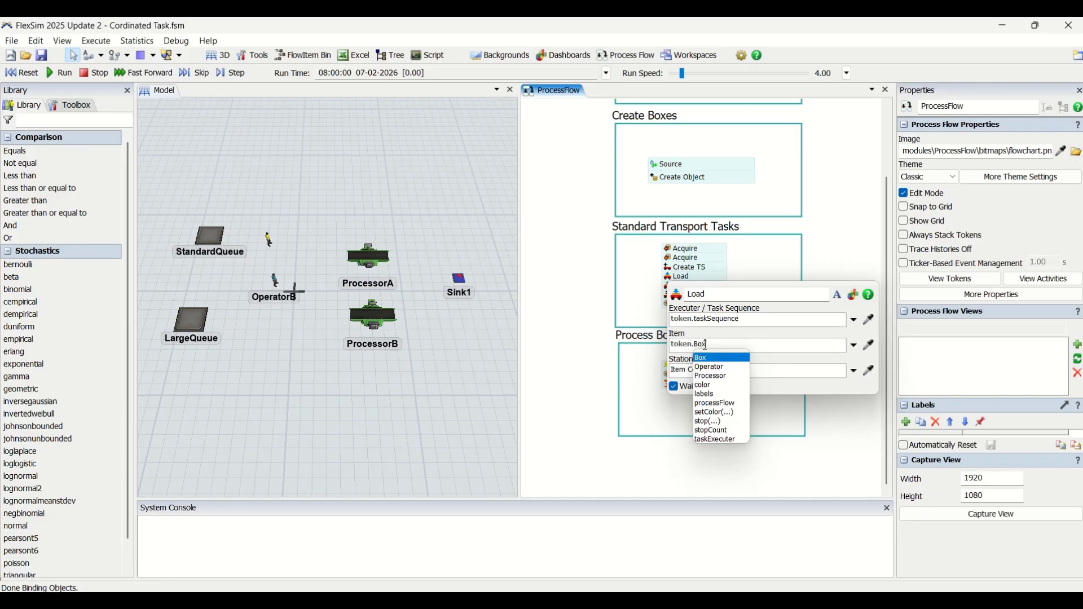
click(768, 372)
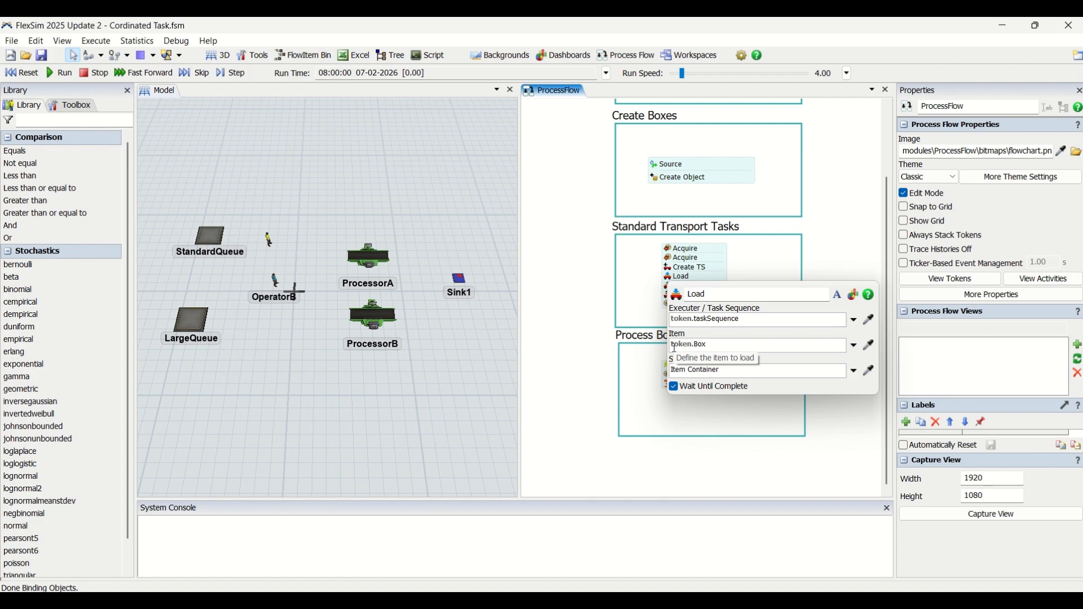
click(601, 304)
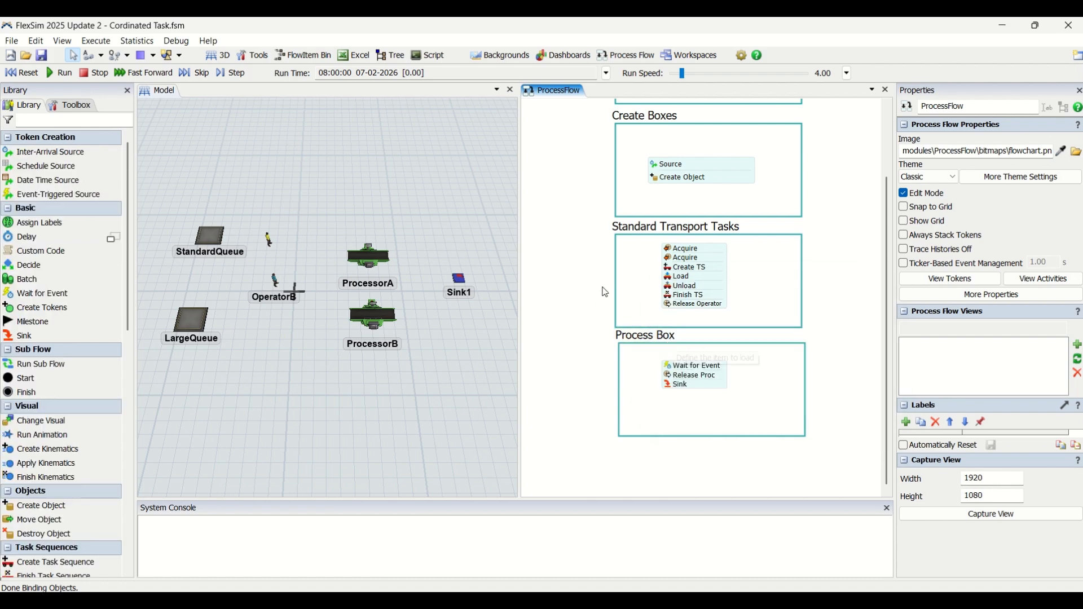
Set the Unload activity's item to token.Box and its station to token.Processor
click(671, 290)
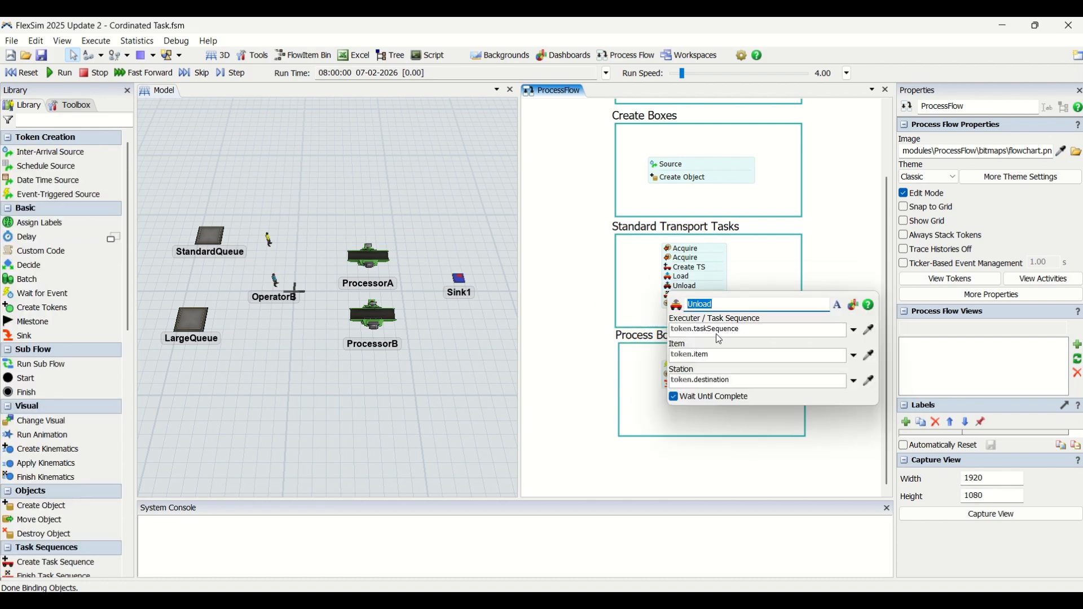
click(703, 355)
text(Box)
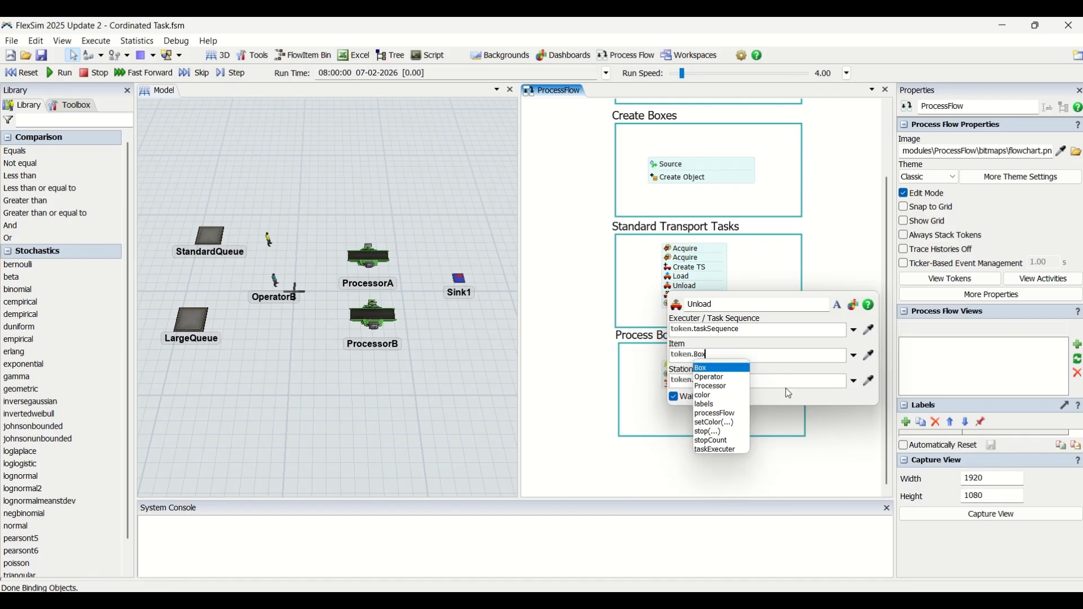
key(Return)
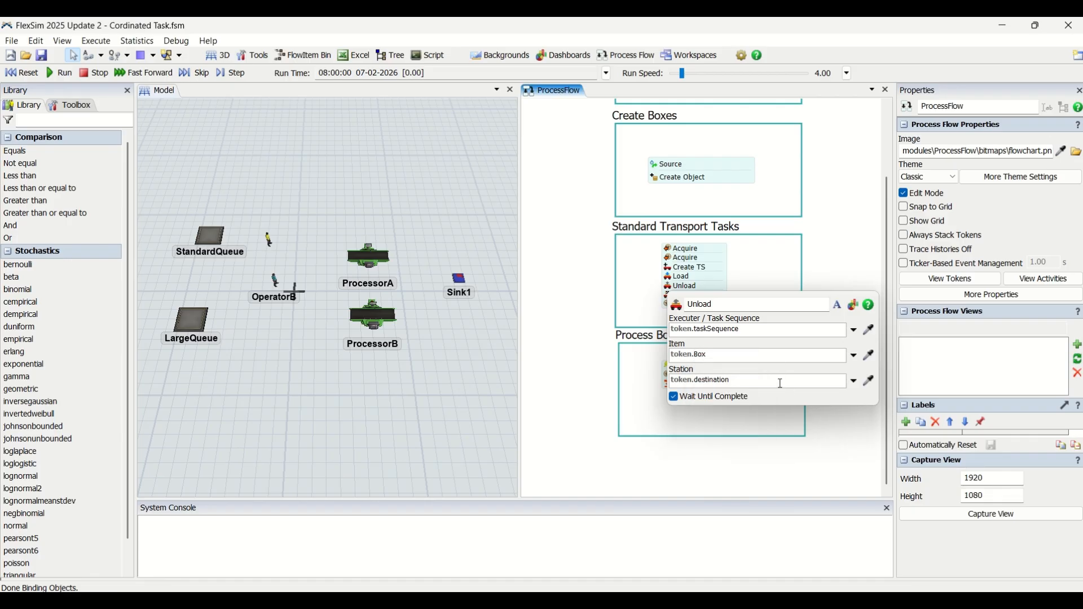
double_click(721, 380)
text(Process)
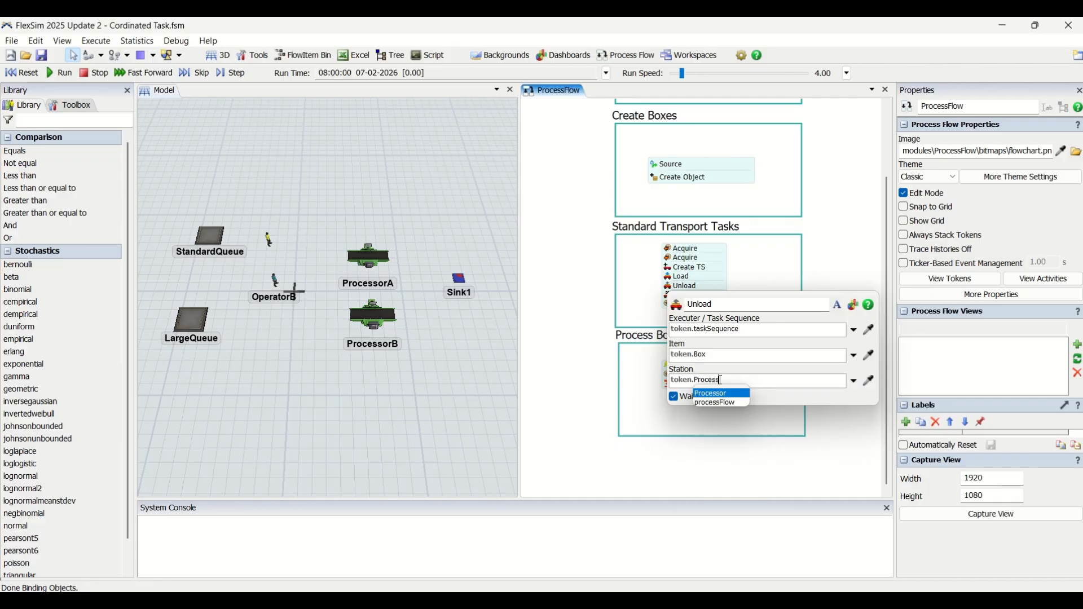
click(732, 394)
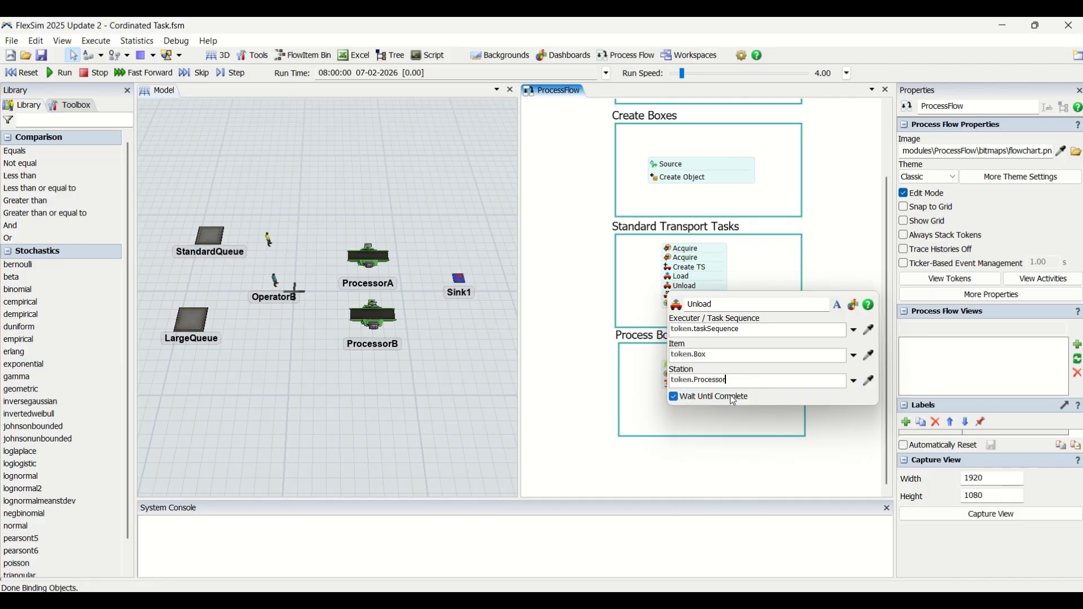
click(810, 449)
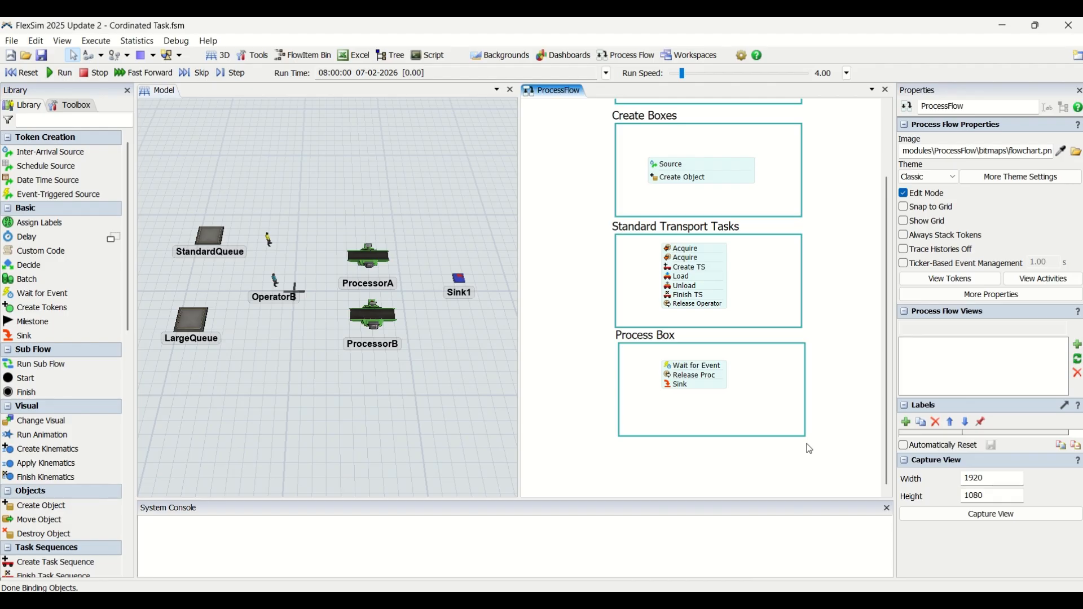
Set the resource released by the Release Operator activity to token.Operator
click(673, 297)
click(694, 305)
double_click(716, 346)
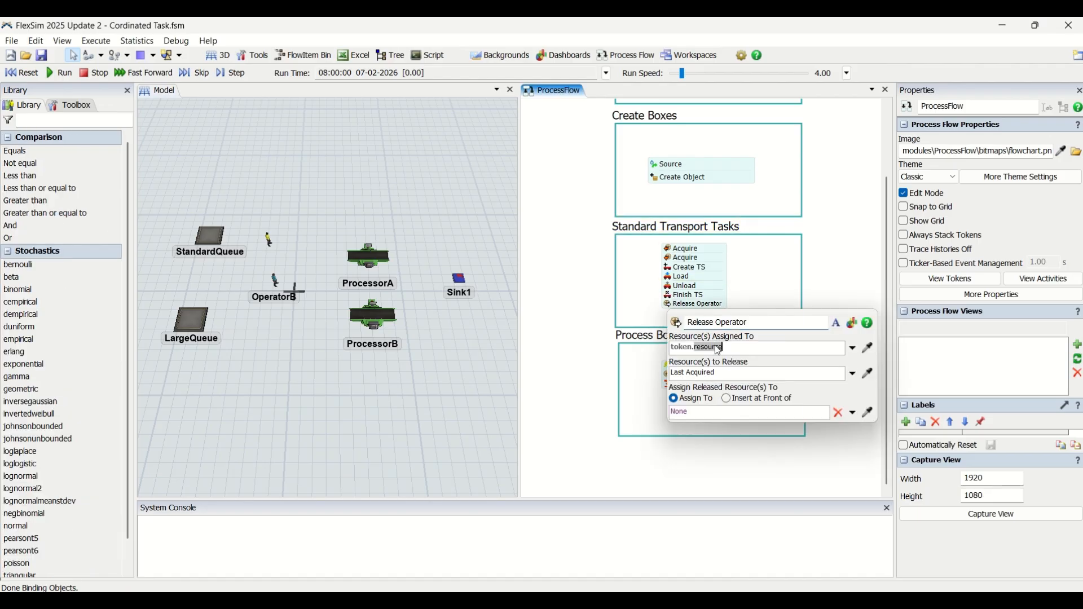
text(Operator)
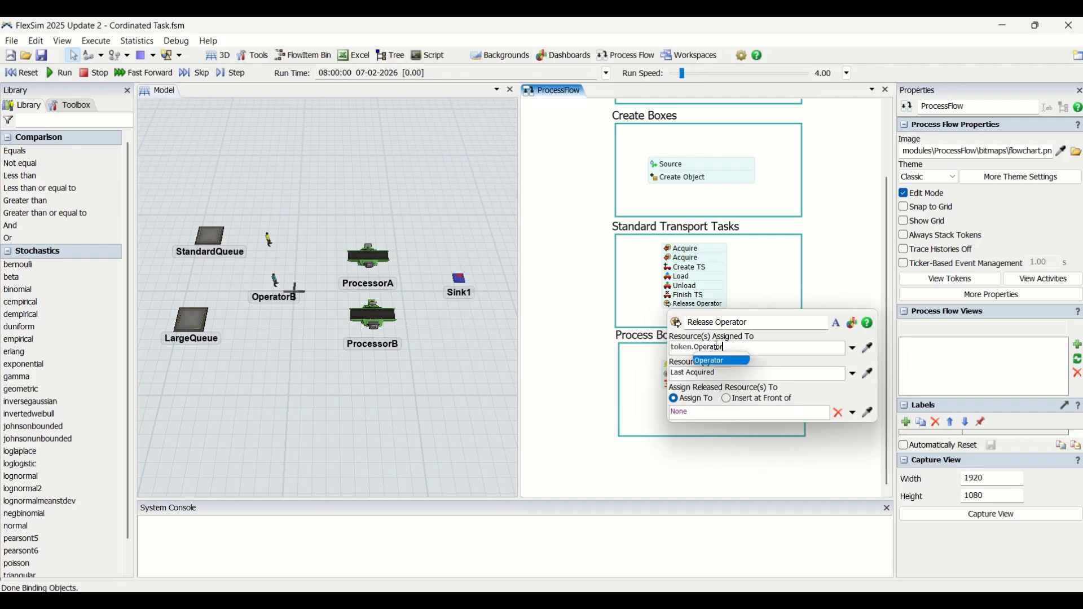
double_click(736, 361)
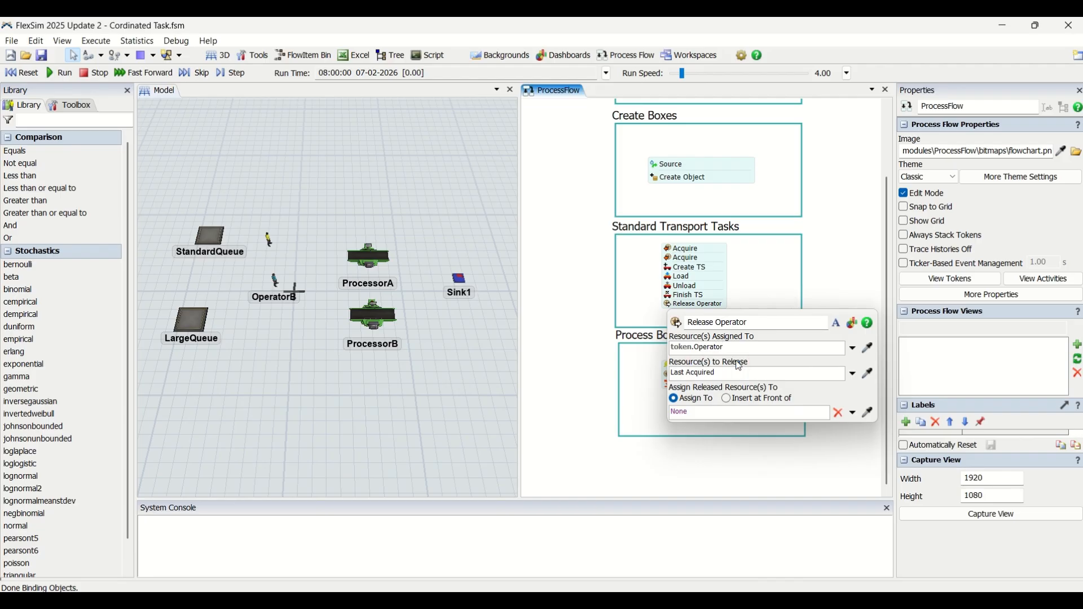
click(832, 286)
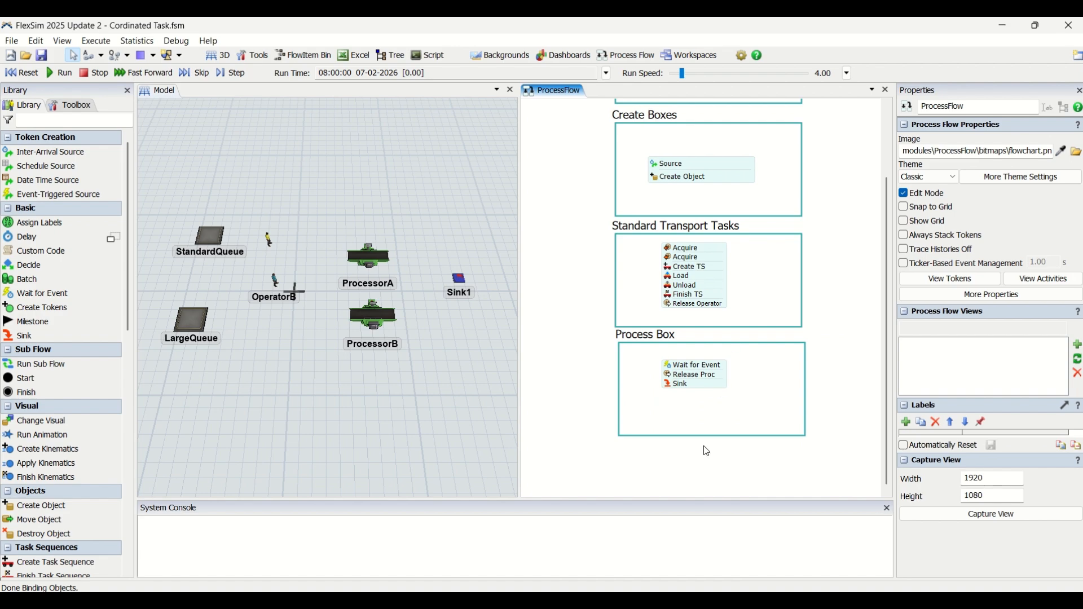
Set the object of the Wait for Event activity in Process Box to the token label Processor
click(711, 369)
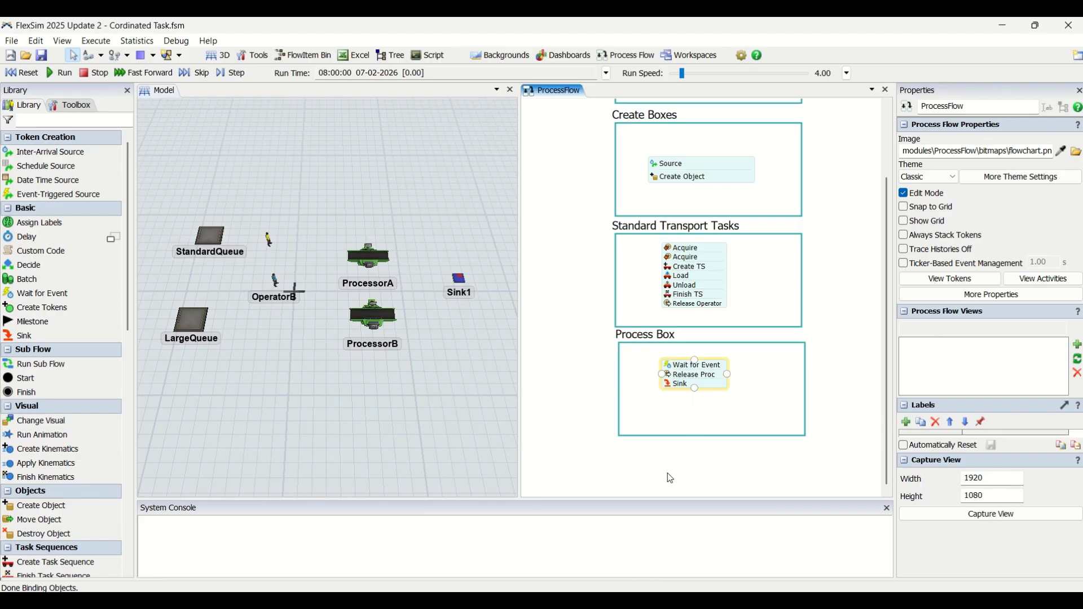
double_click(673, 373)
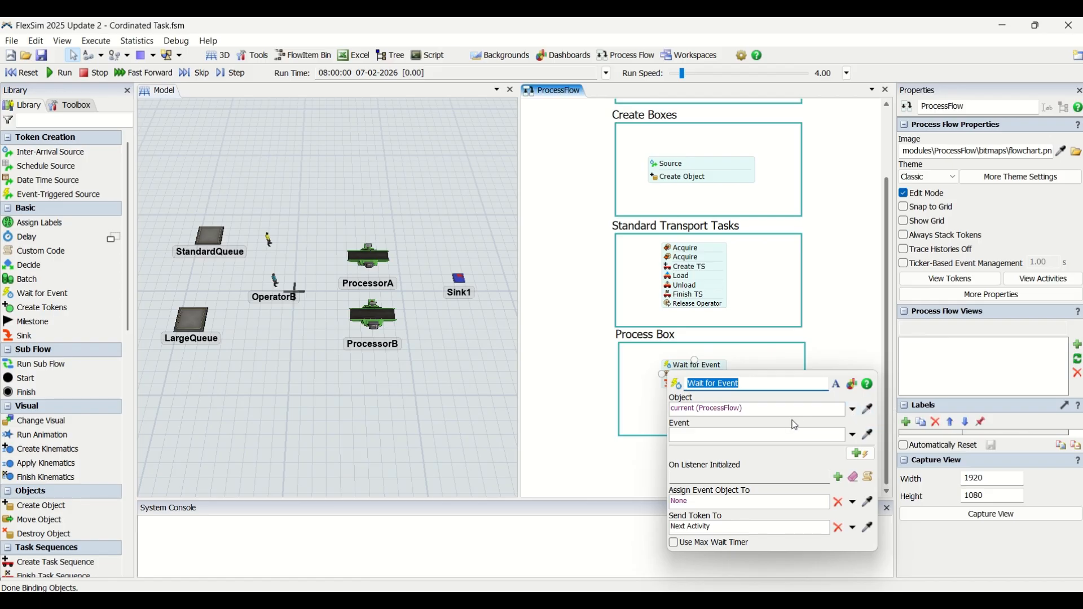
click(840, 410)
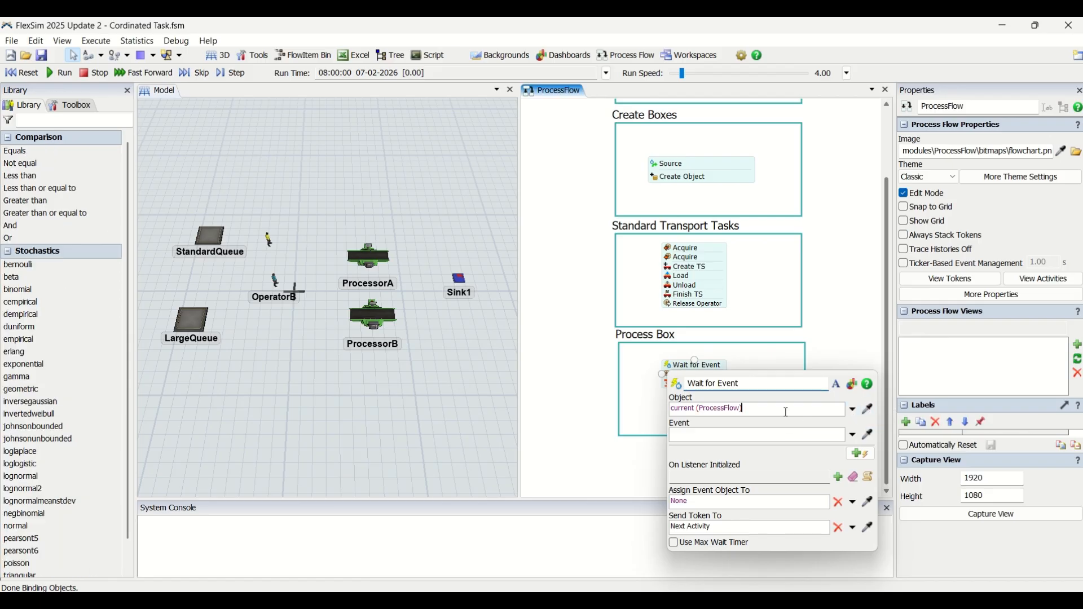
click(854, 411)
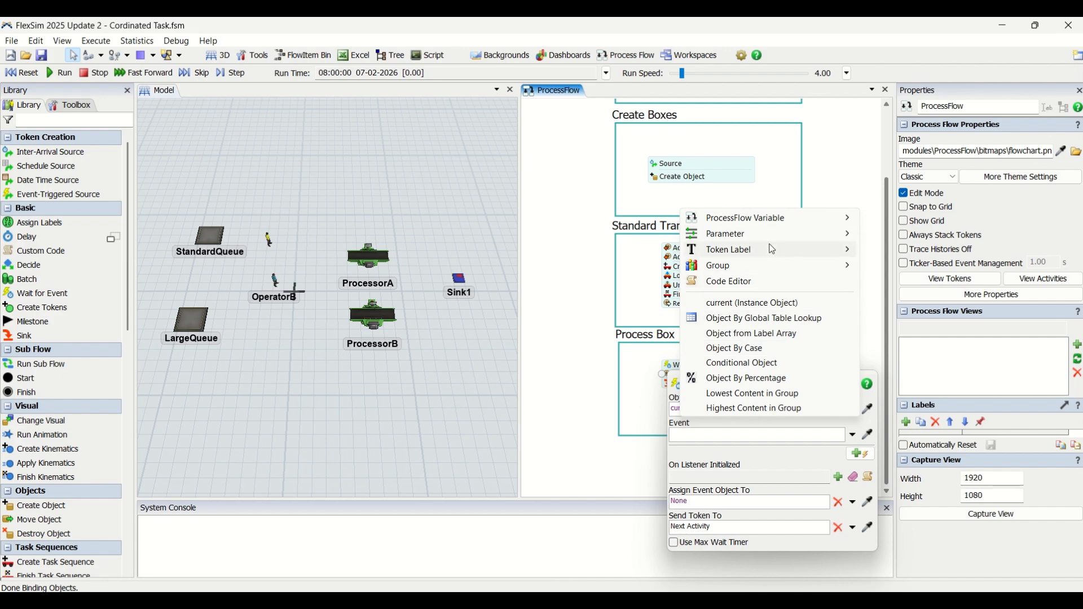
mouse_move(775, 249)
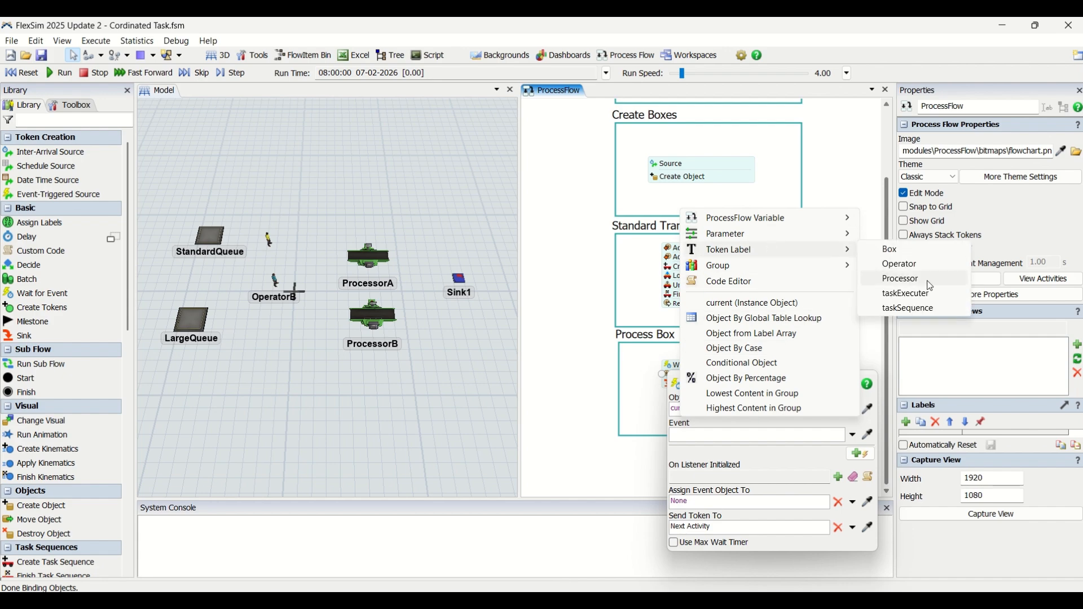
click(902, 279)
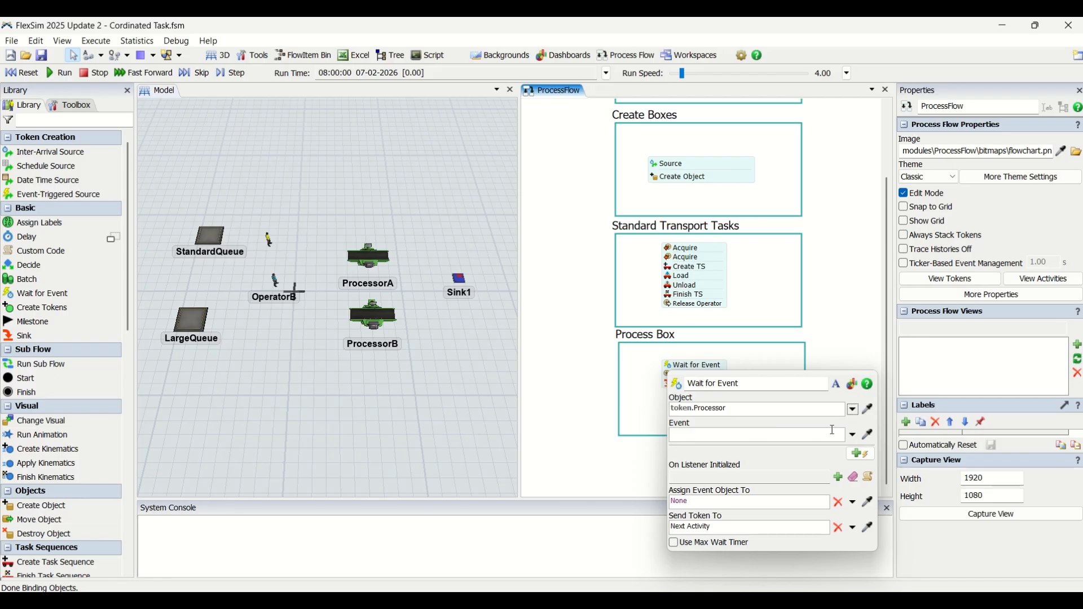
Try On Message as the event of the Wait for Event activity
click(854, 435)
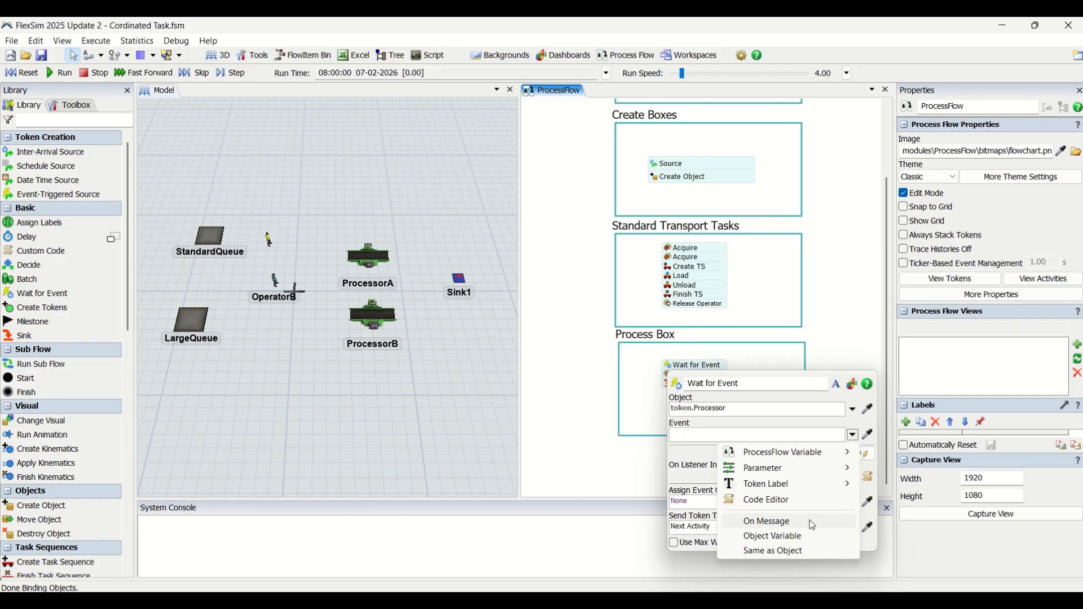
click(686, 438)
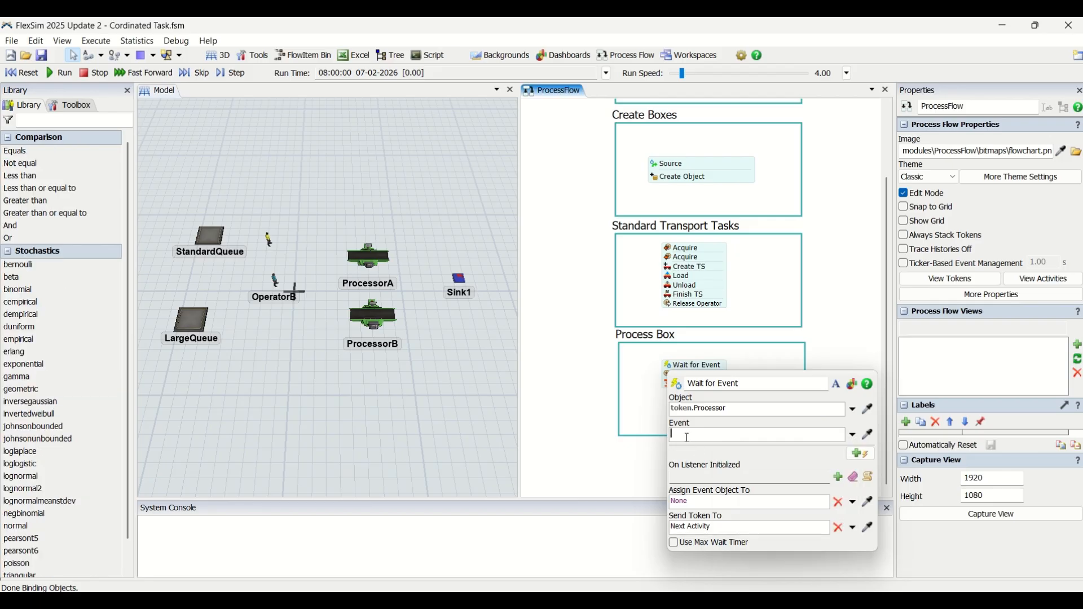
click(854, 435)
click(761, 526)
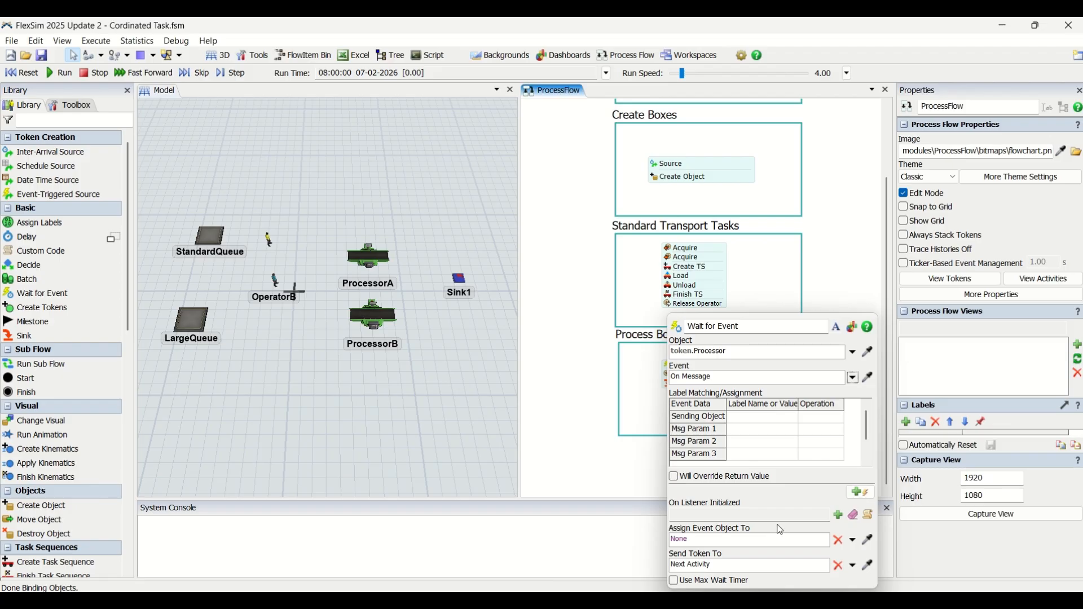
click(855, 380)
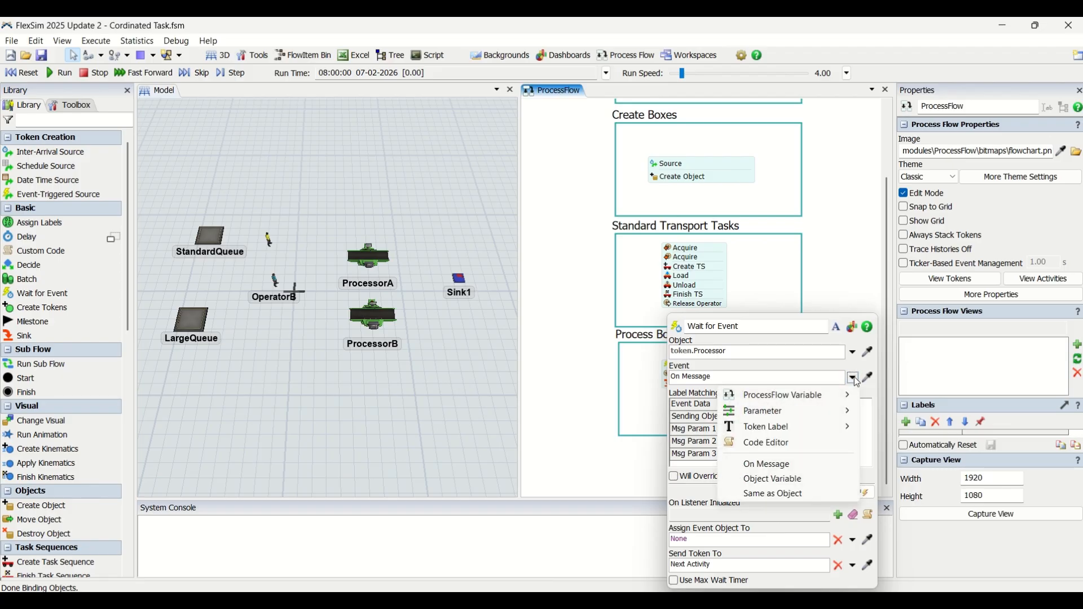
Sample ProcessorA in the 3D model as the Wait for Event object, using its On Process Finish event
click(868, 352)
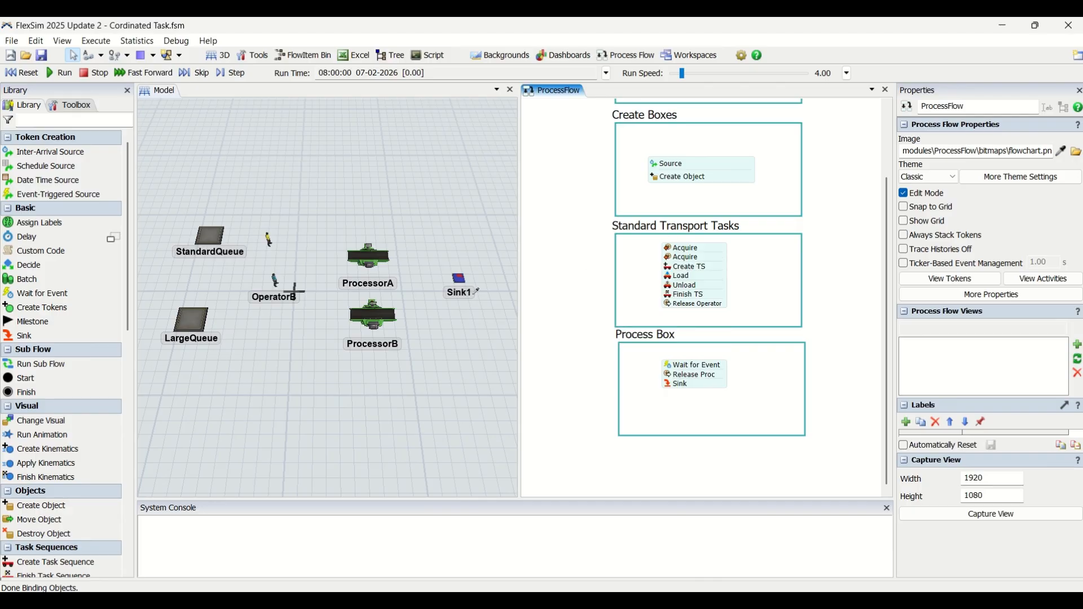
click(373, 258)
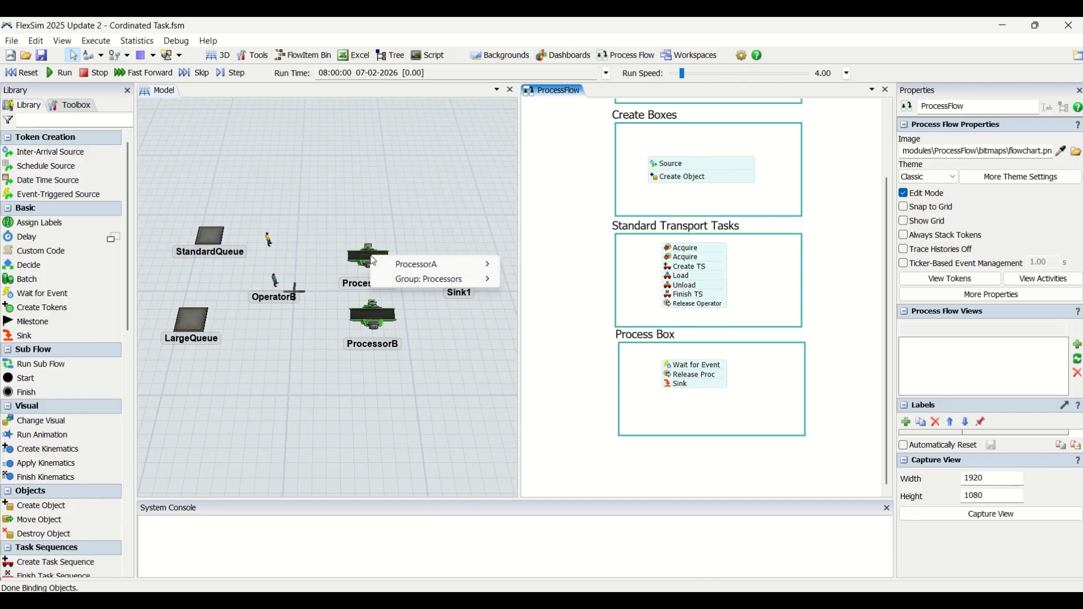
mouse_move(400, 270)
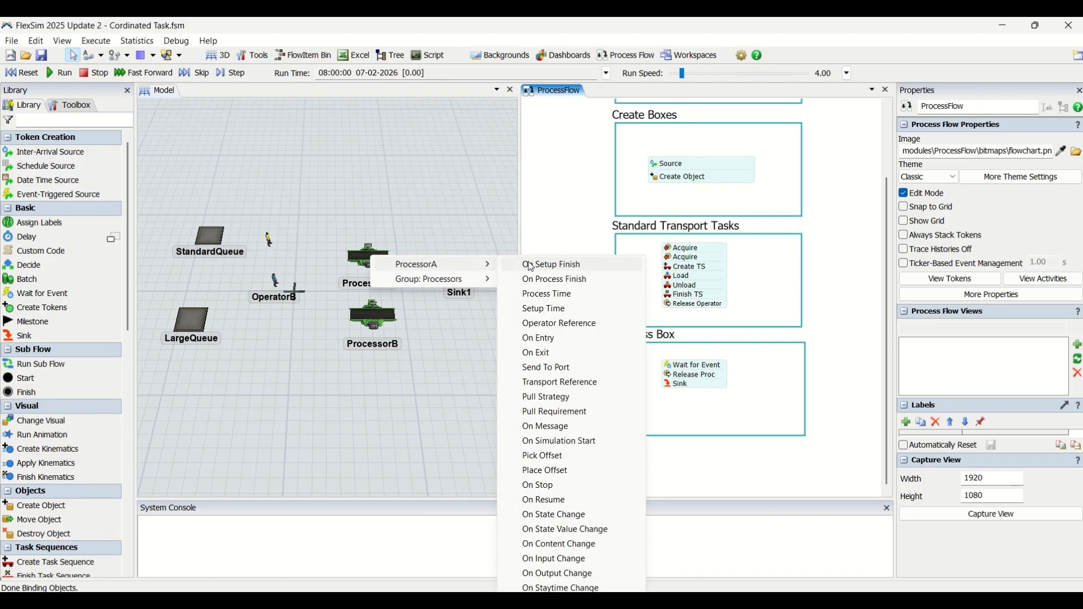
click(541, 280)
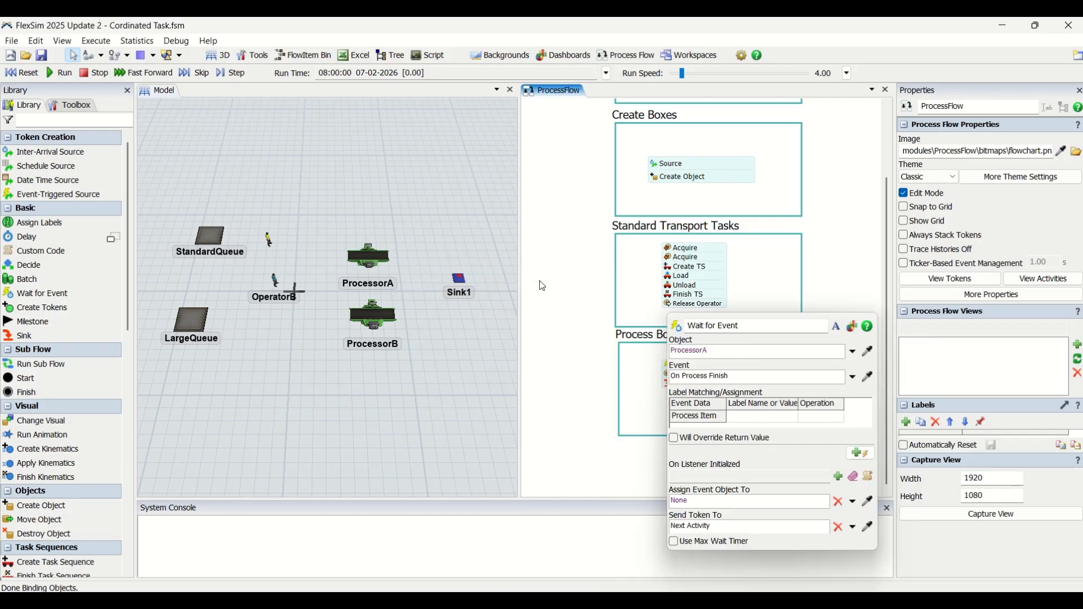
Replace the sampled object of the Wait for Event activity with token.Processor
click(808, 354)
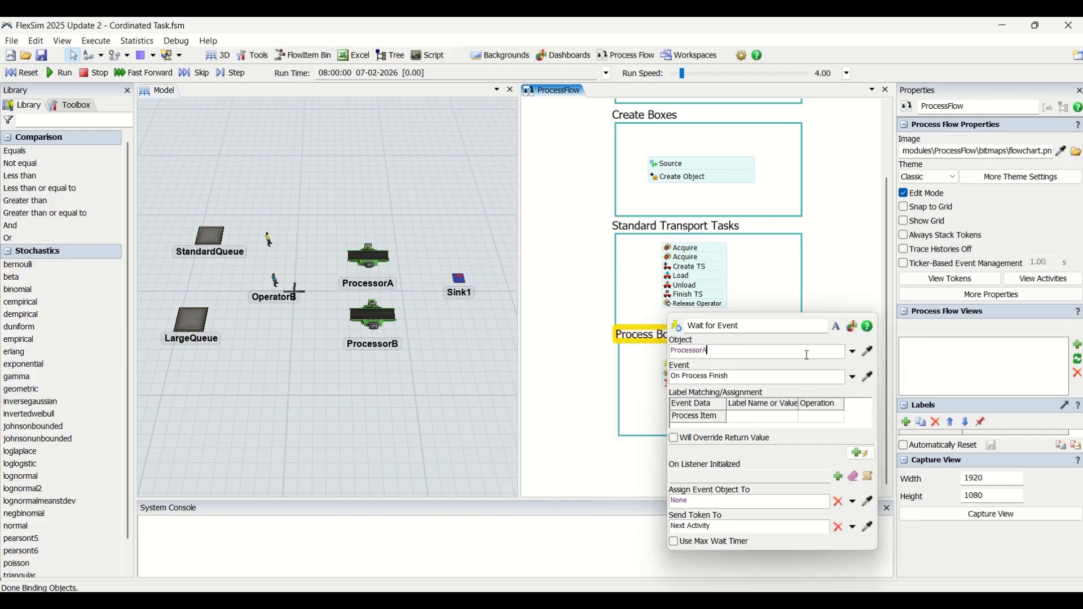
text(token.)
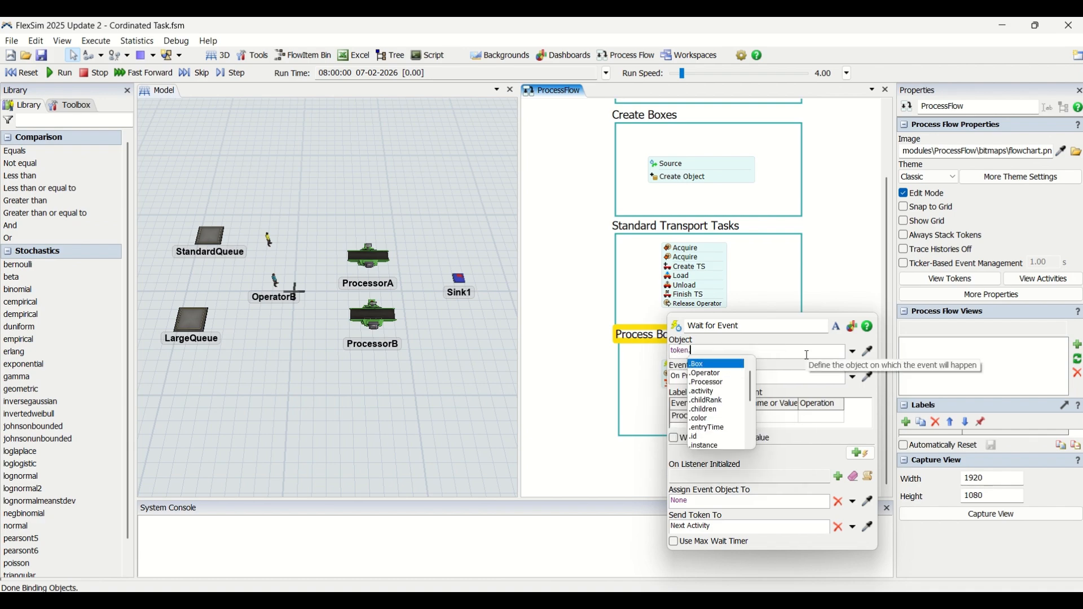
key(Down)
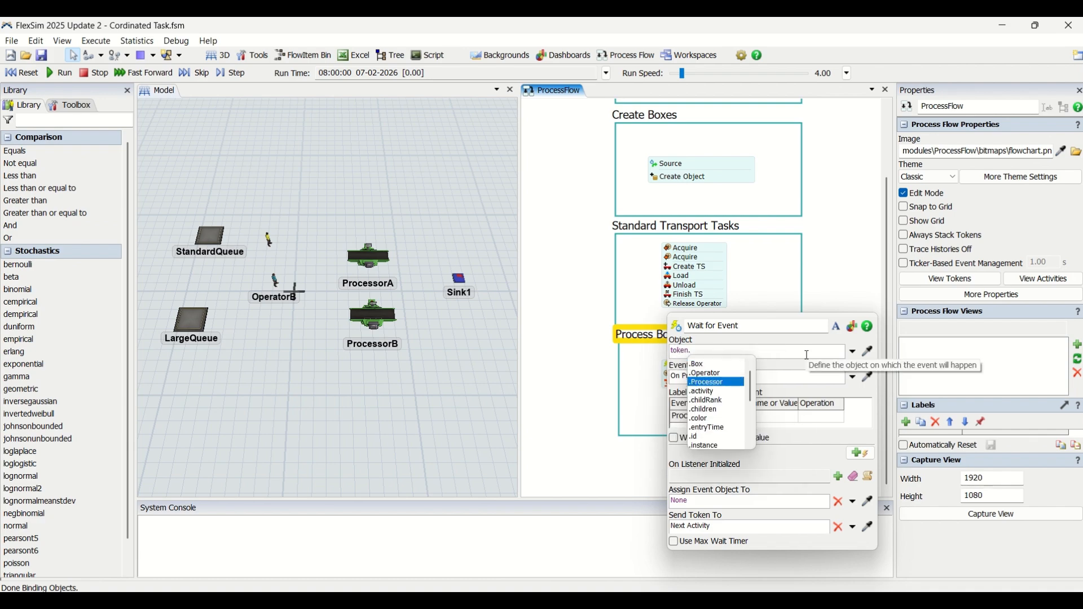
key(Down)
key(Return)
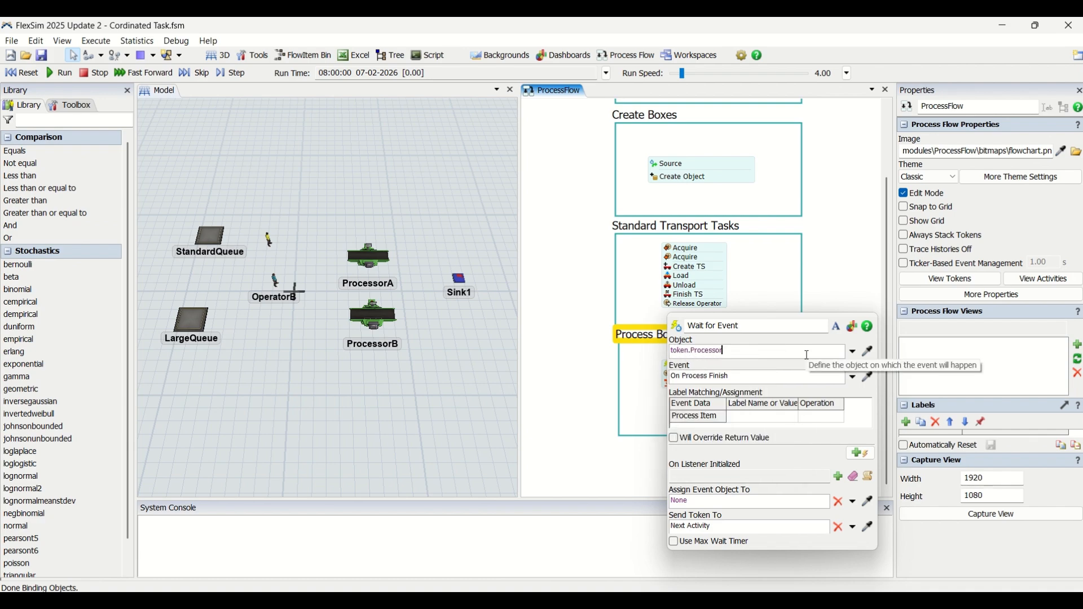
click(775, 373)
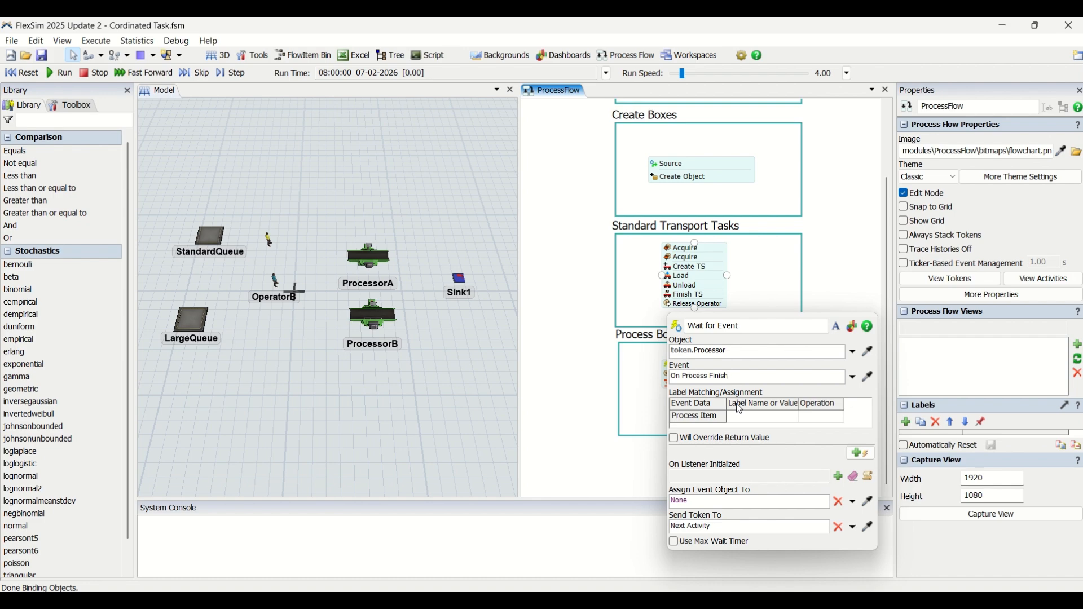
click(563, 409)
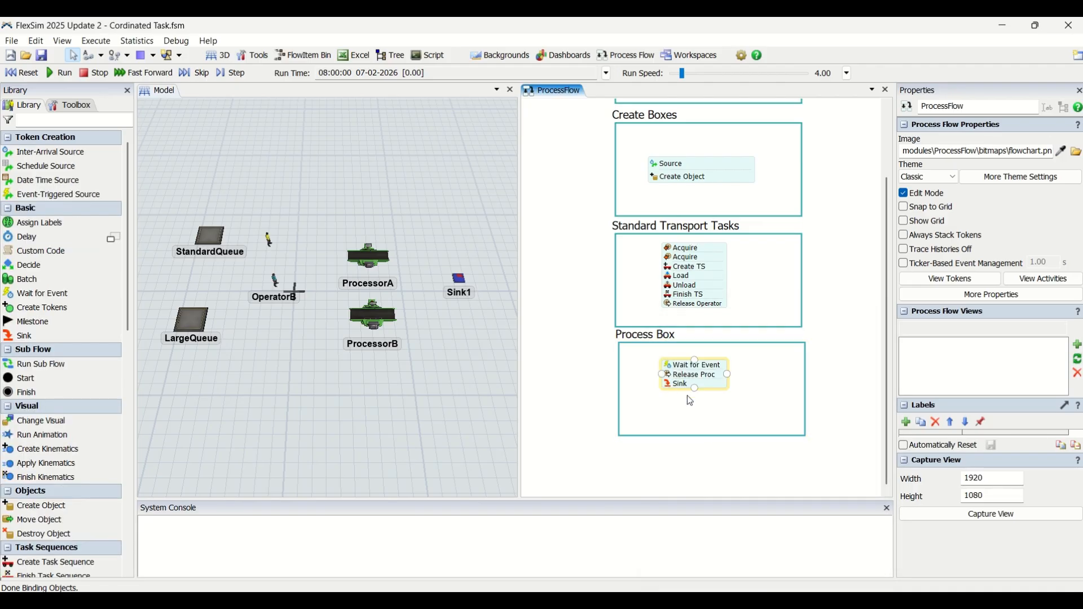
Set the resource released by the Release Proc activity to token.Processor
click(673, 379)
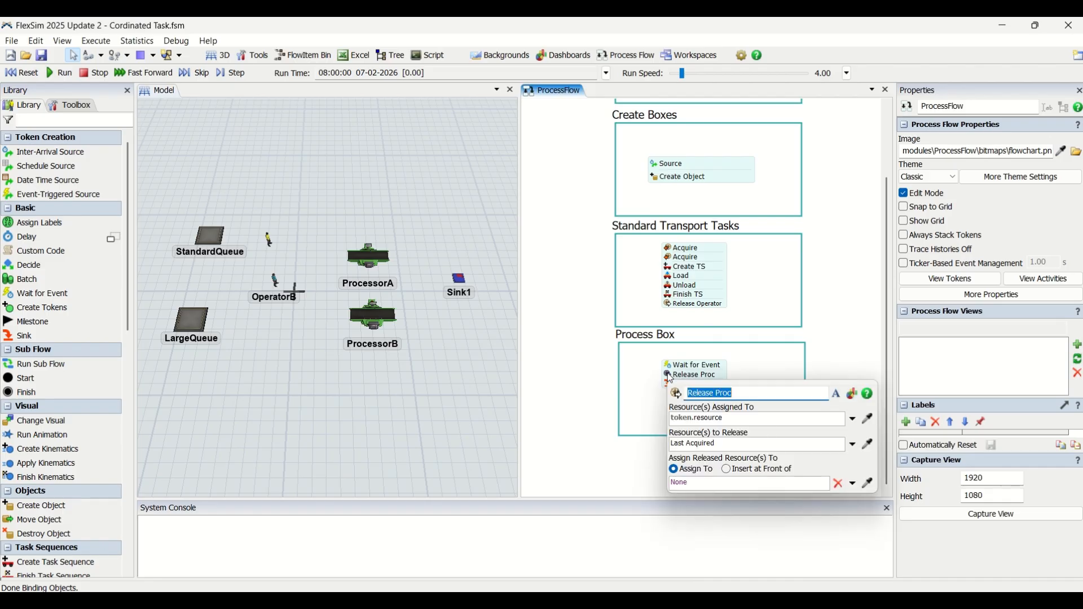
double_click(711, 420)
text(Procer)
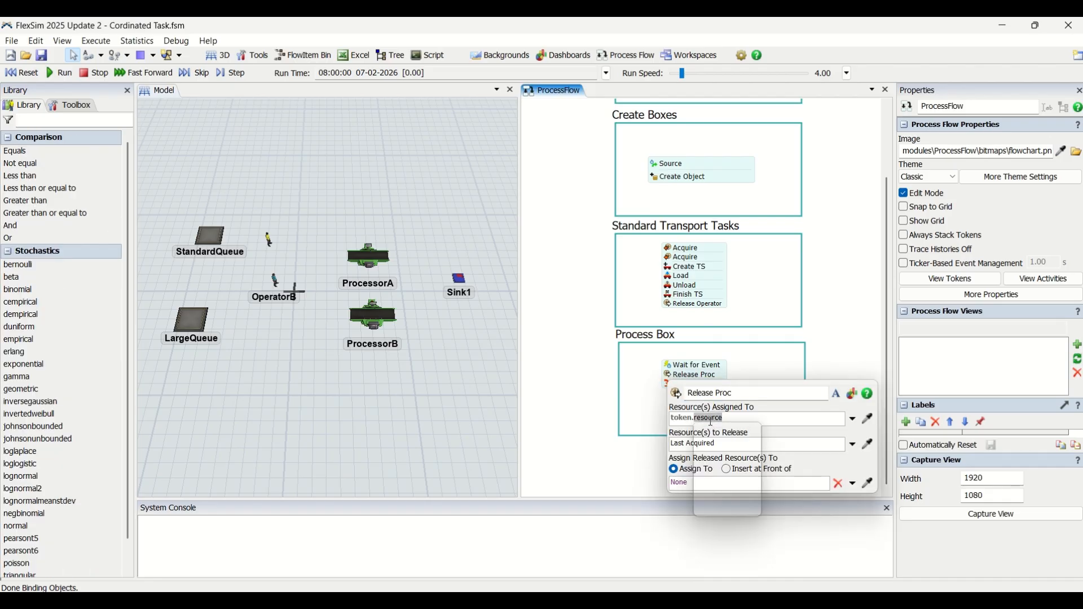
text(sor)
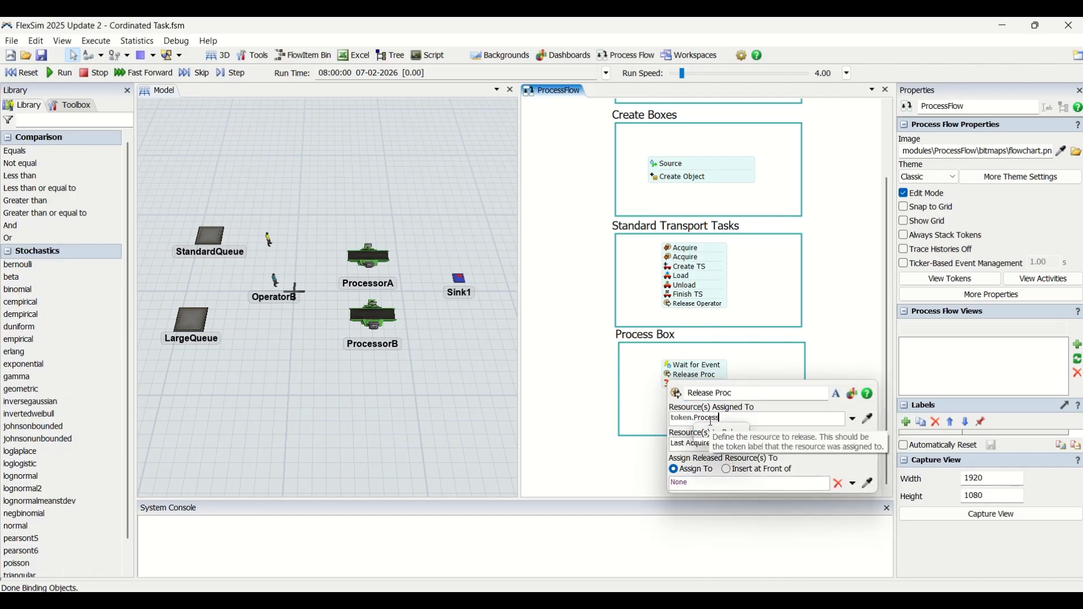
click(827, 313)
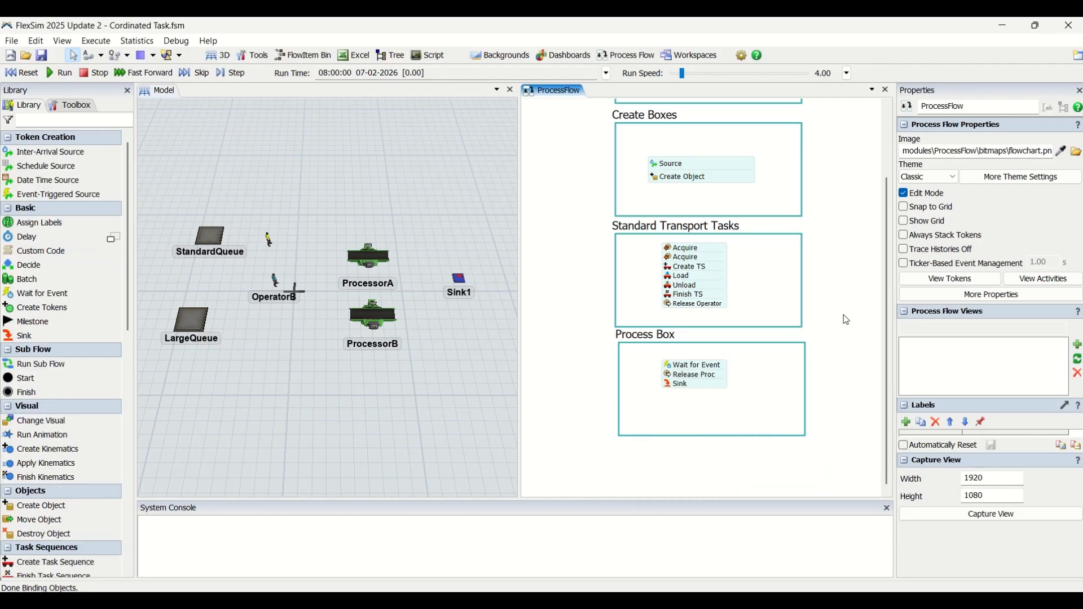
scroll(821, 361, up, 3)
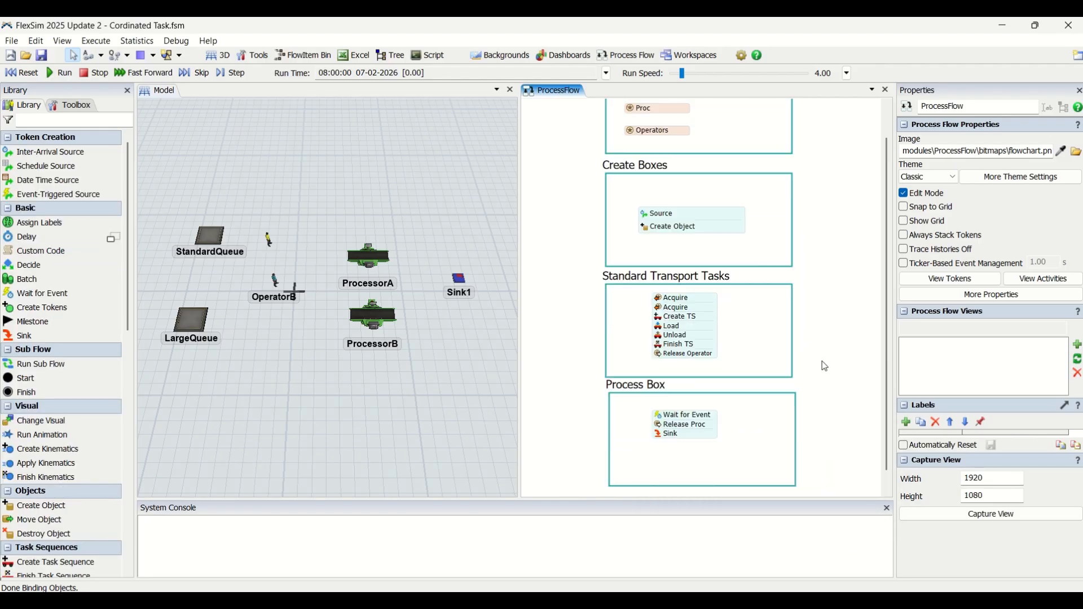
Connect the Create Boxes block to the Standard Transport Tasks block, and that block to the Process Box block
click(685, 257)
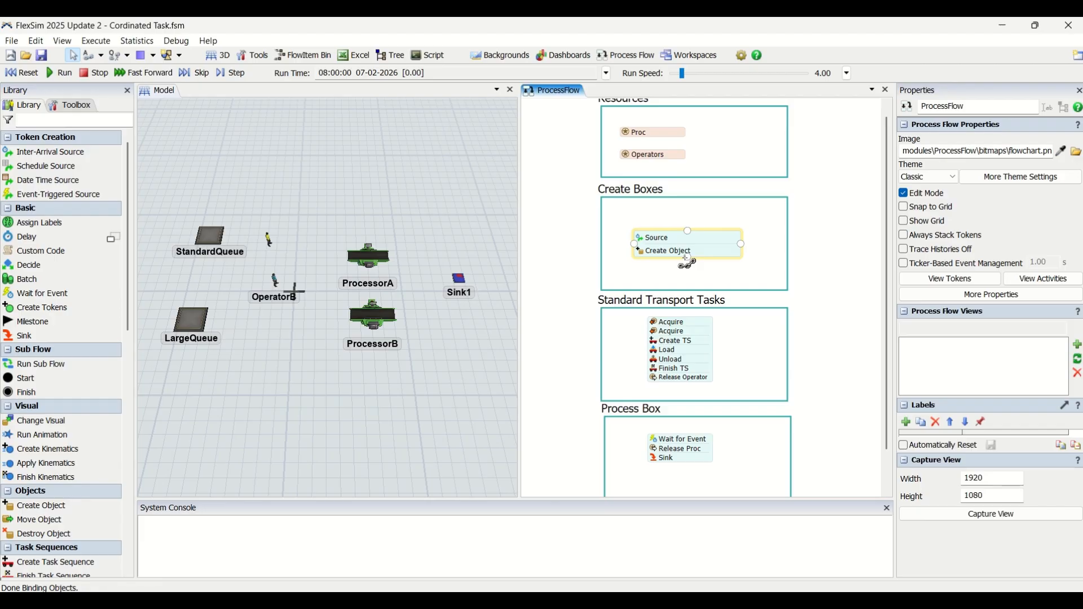
drag(687, 258, 680, 383)
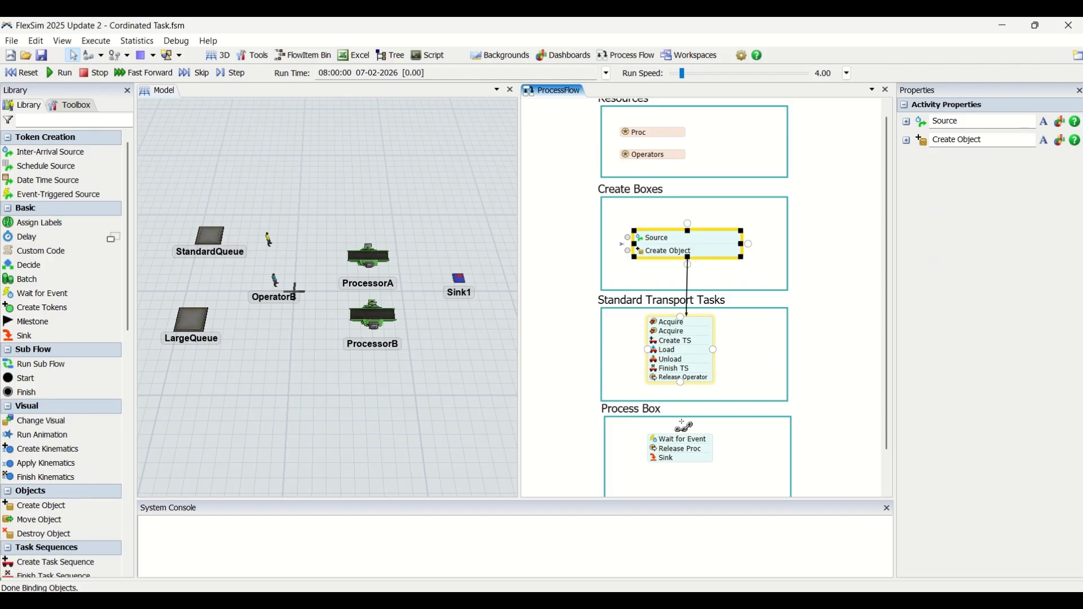
click(685, 440)
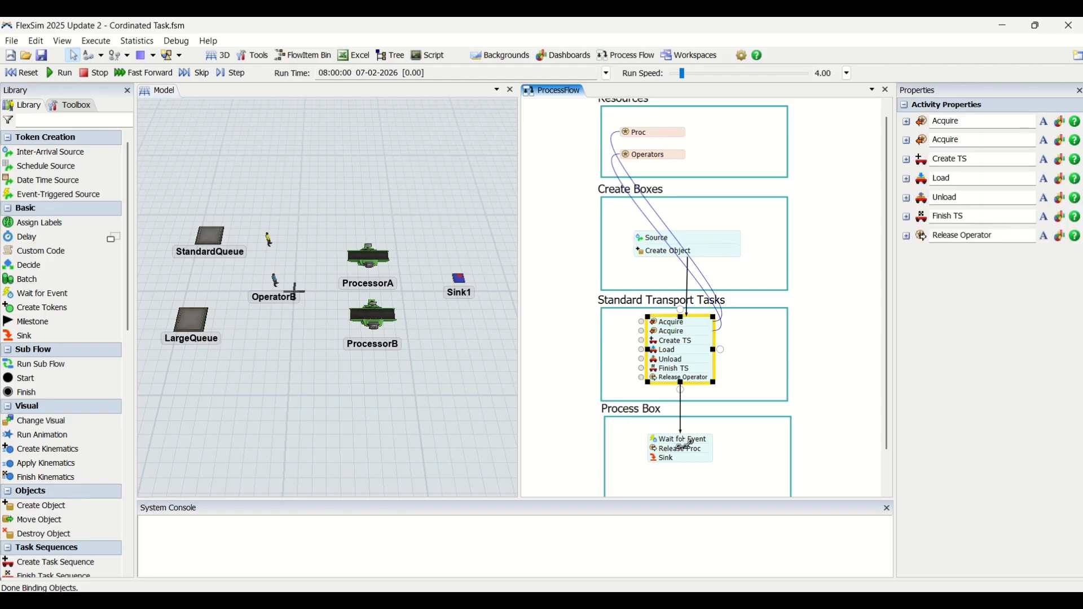
click(859, 336)
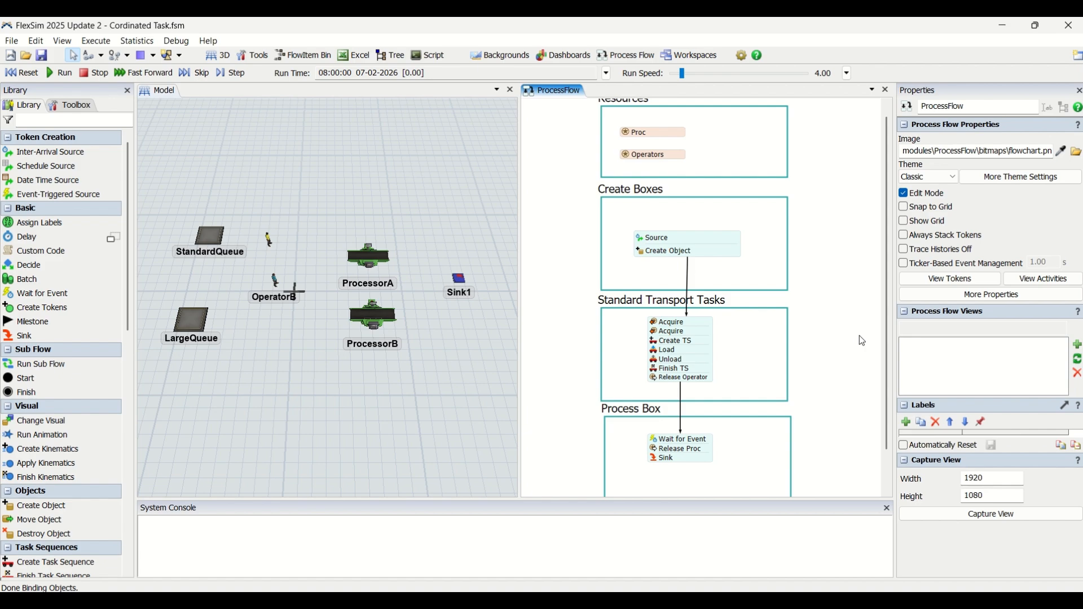
Run the model at a run speed of 0.27 and examine how the operators pick up the boxes from StandardQueue
click(54, 77)
drag(679, 74, 675, 74)
scroll(314, 264, up, 3)
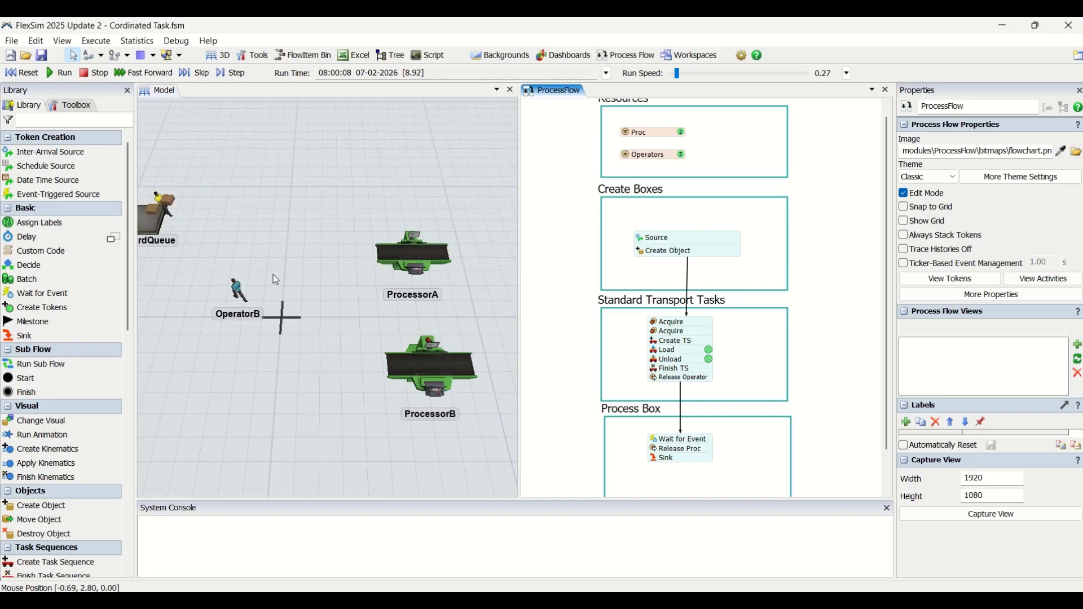
click(319, 273)
scroll(319, 273, down, 2)
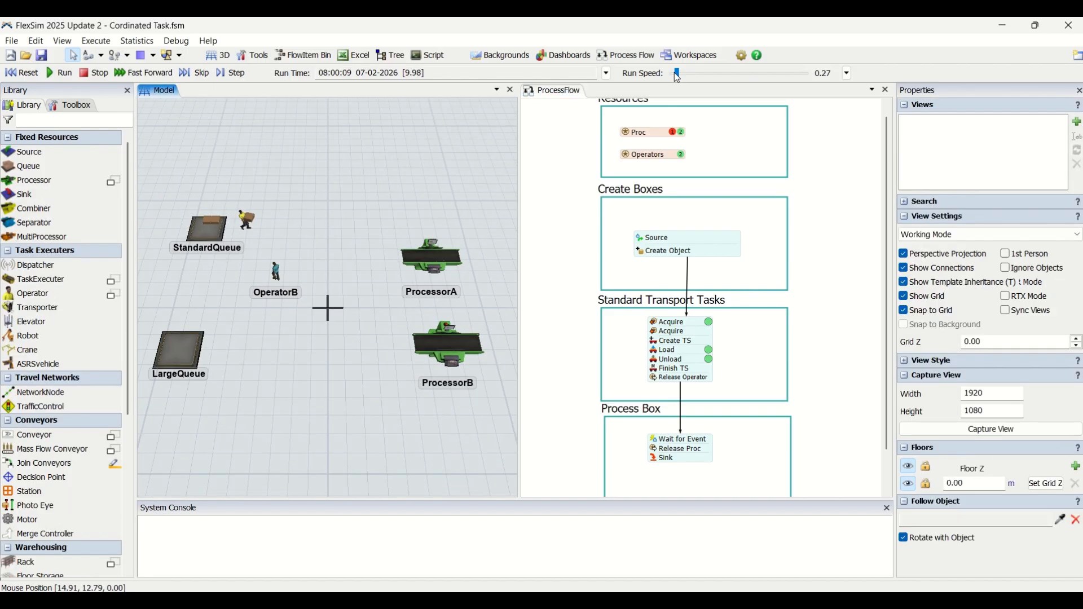
Set the run speed to 2.05 and examine the box transport in the 3D model alongside the tokens in the process flow
drag(674, 72, 679, 72)
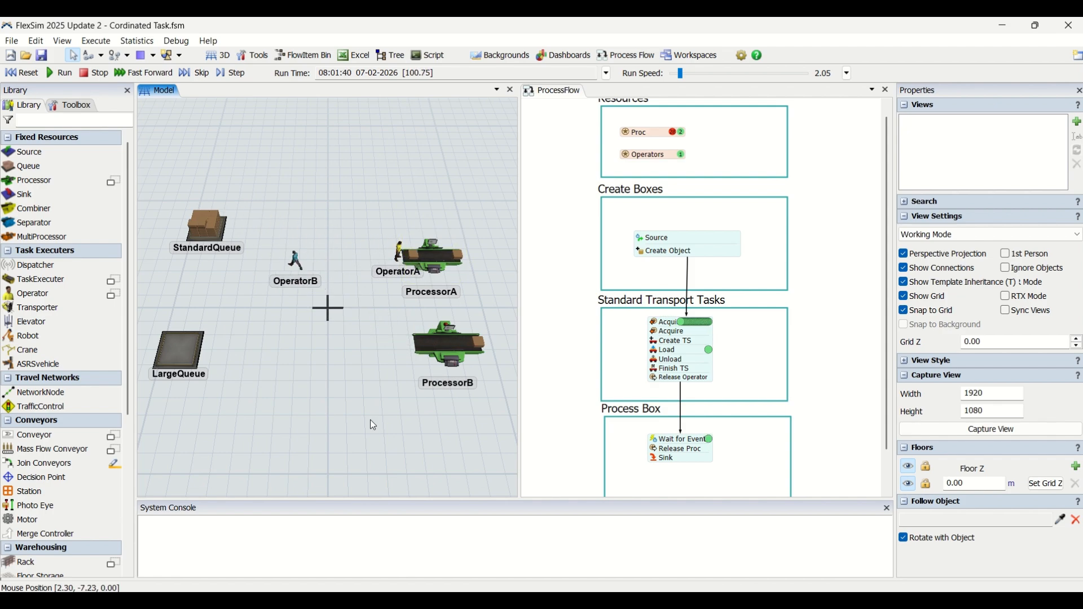
scroll(366, 411, down, 3)
drag(364, 404, 348, 415)
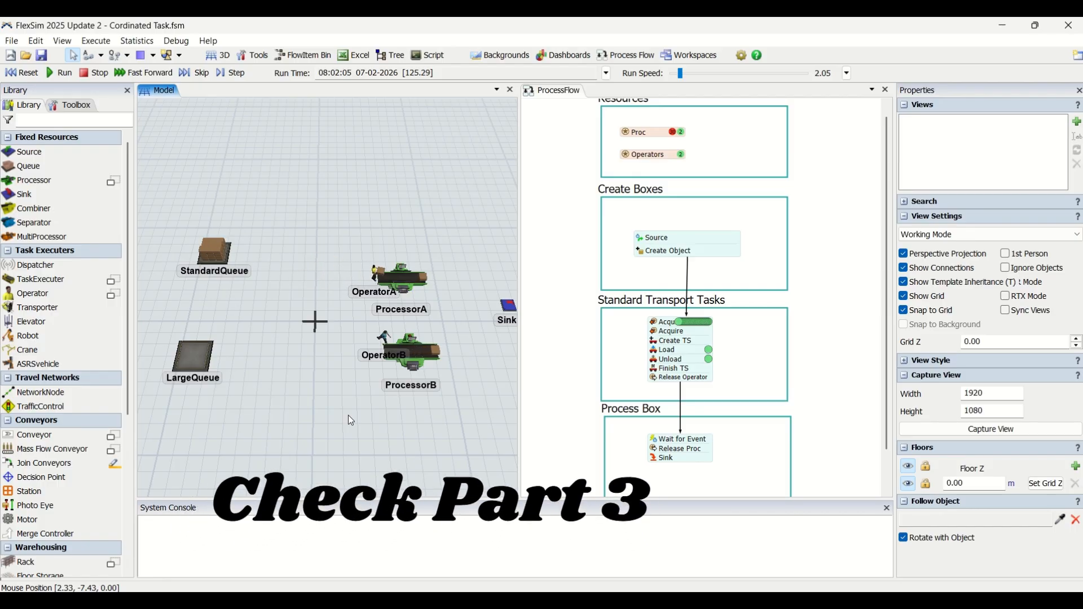
scroll(651, 308, down, 2)
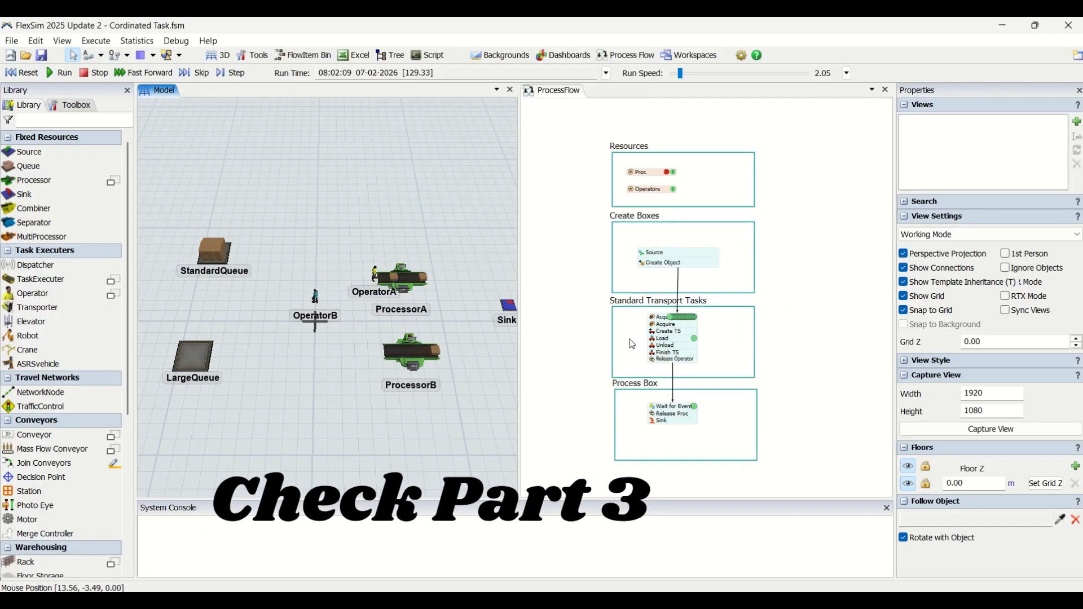
scroll(629, 339, up, 2)
click(576, 363)
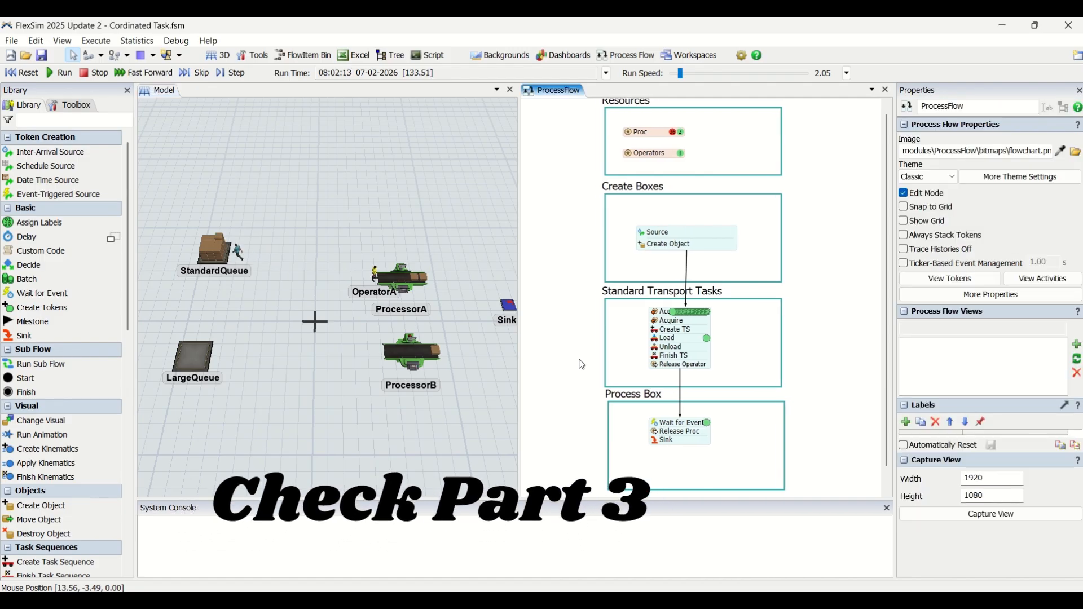
click(422, 436)
scroll(358, 381, up, 3)
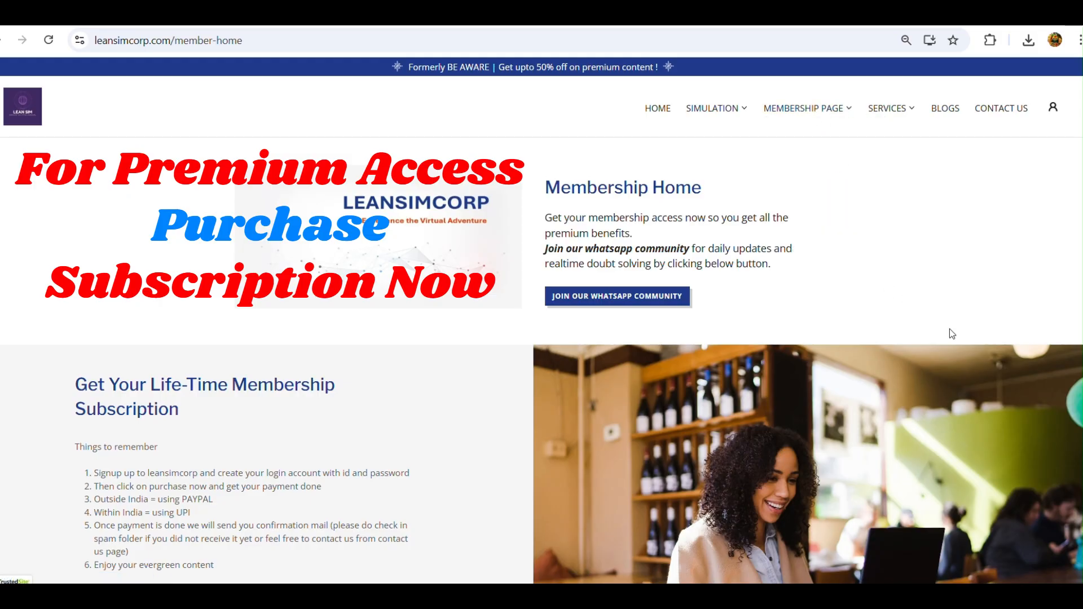
Switch to the leansimcorp.com membership page in the browser and start the purchase of the life-time membership subscription
scroll(949, 329, down, 3)
scroll(949, 330, down, 1)
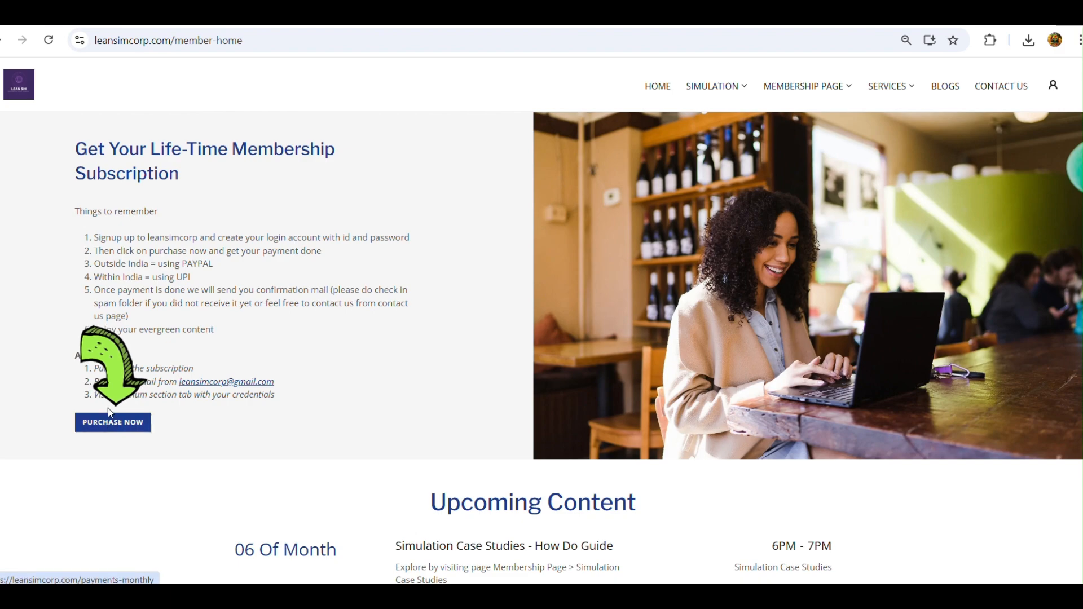
click(117, 434)
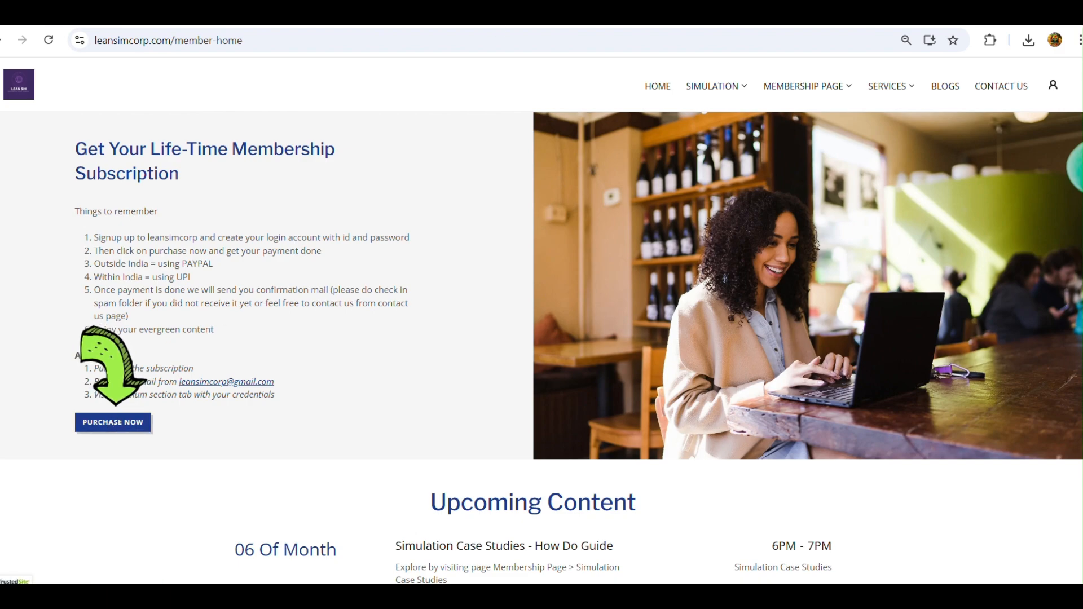